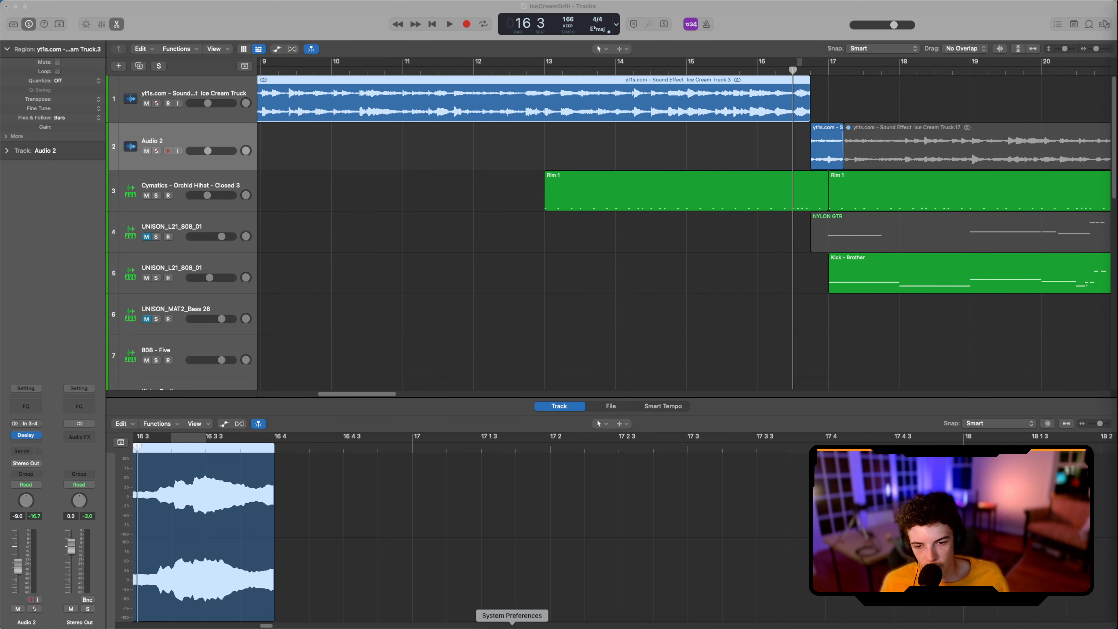
Step: Switch to Music to play the original ice cream truck sound effect, and close its window after listening
left_click(1014, 626)
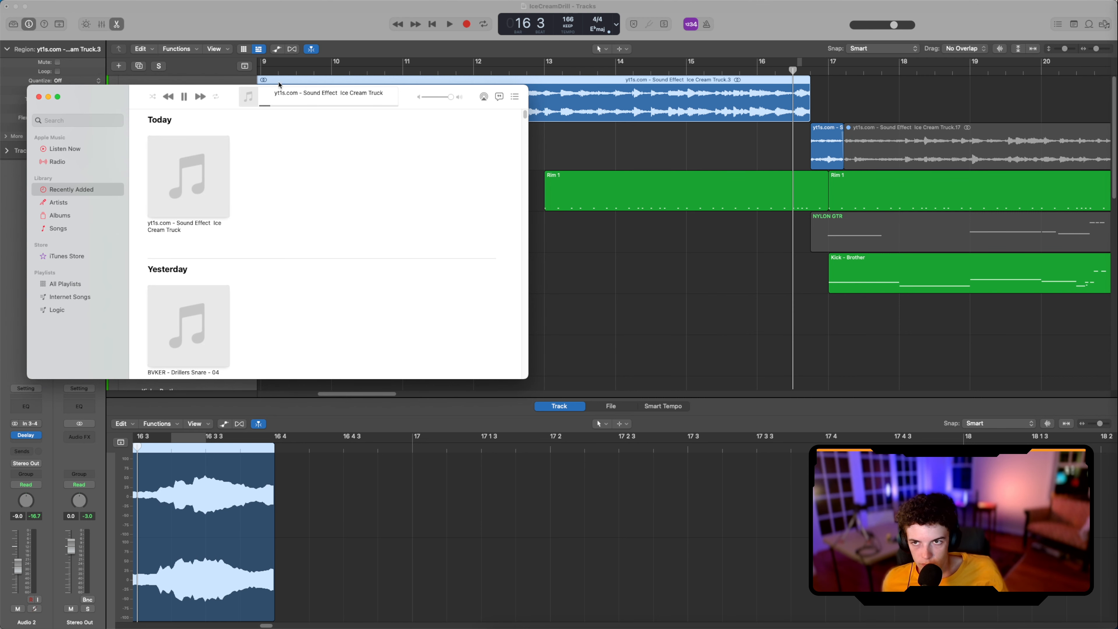
left_click_drag(134, 102, 356, 325)
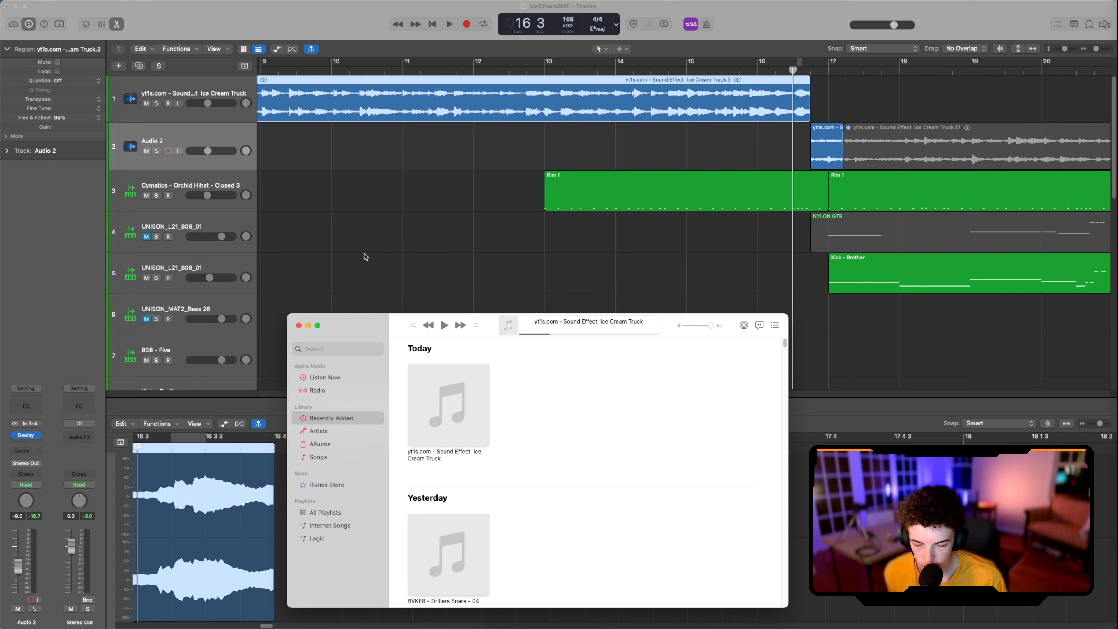
left_click(298, 325)
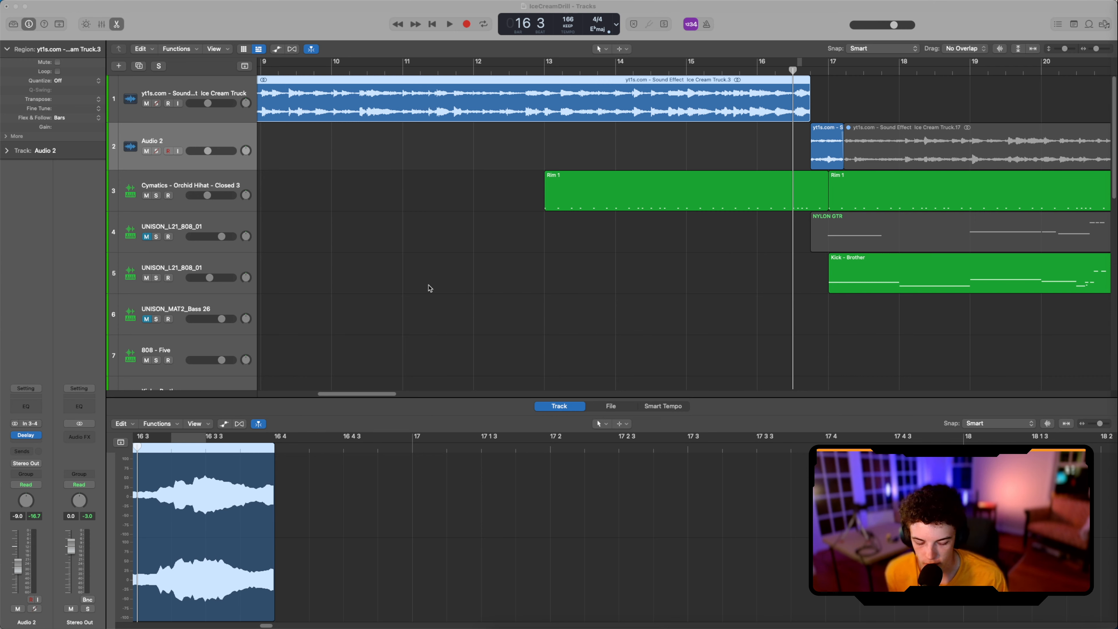
Step: Turn on flex editing for the tracks and show the ice cream truck sample arrangement from its start
scroll(443, 191, "left", 10)
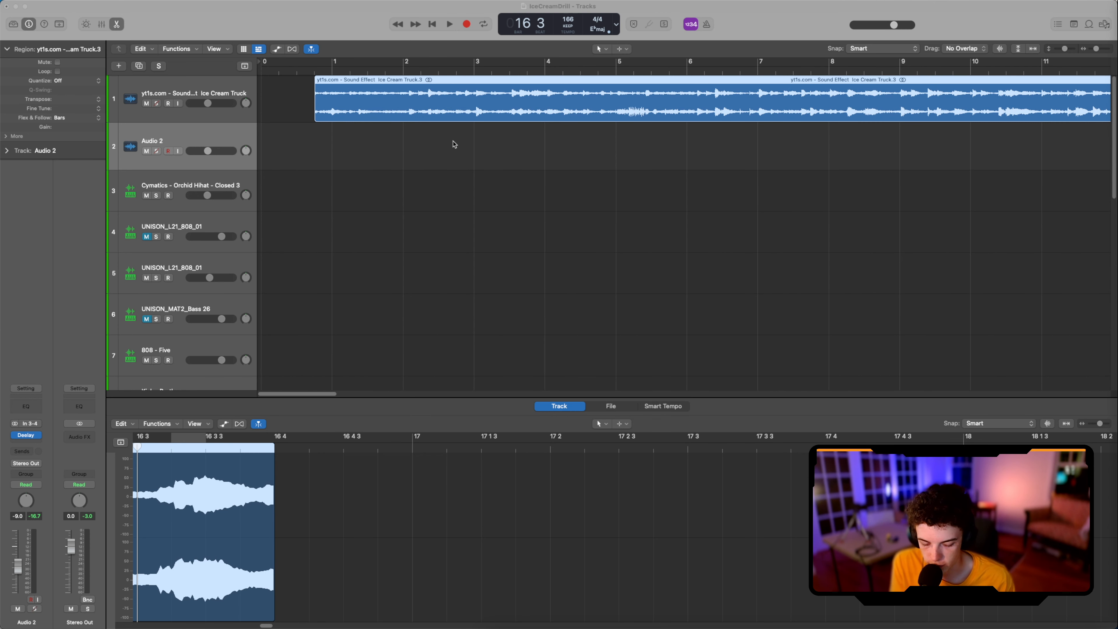
left_click(282, 103)
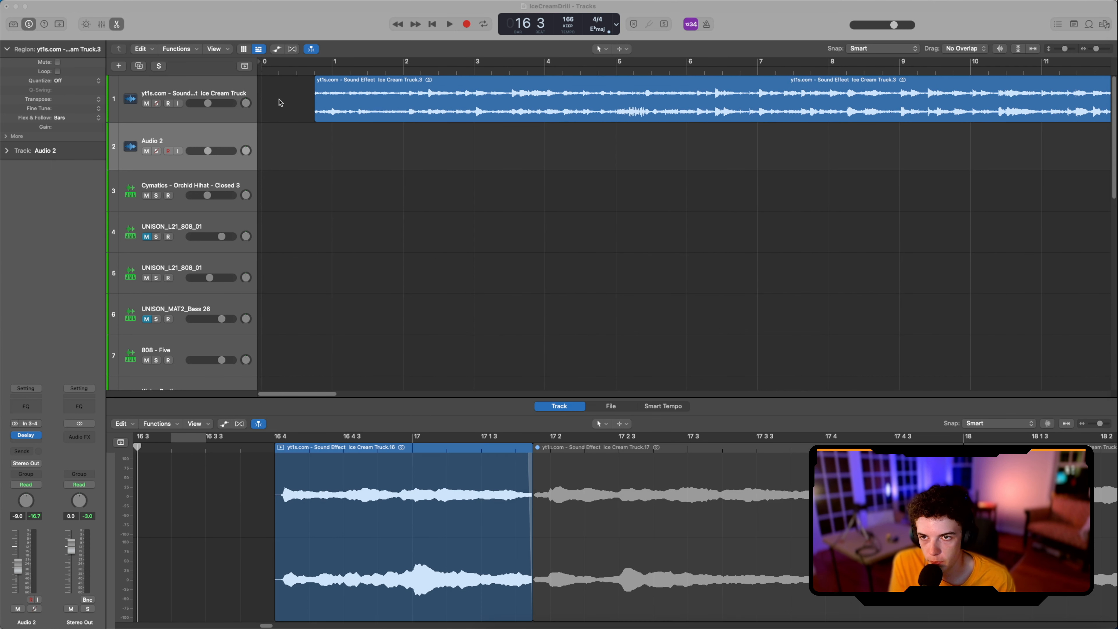
left_click(235, 83)
key("super+f")
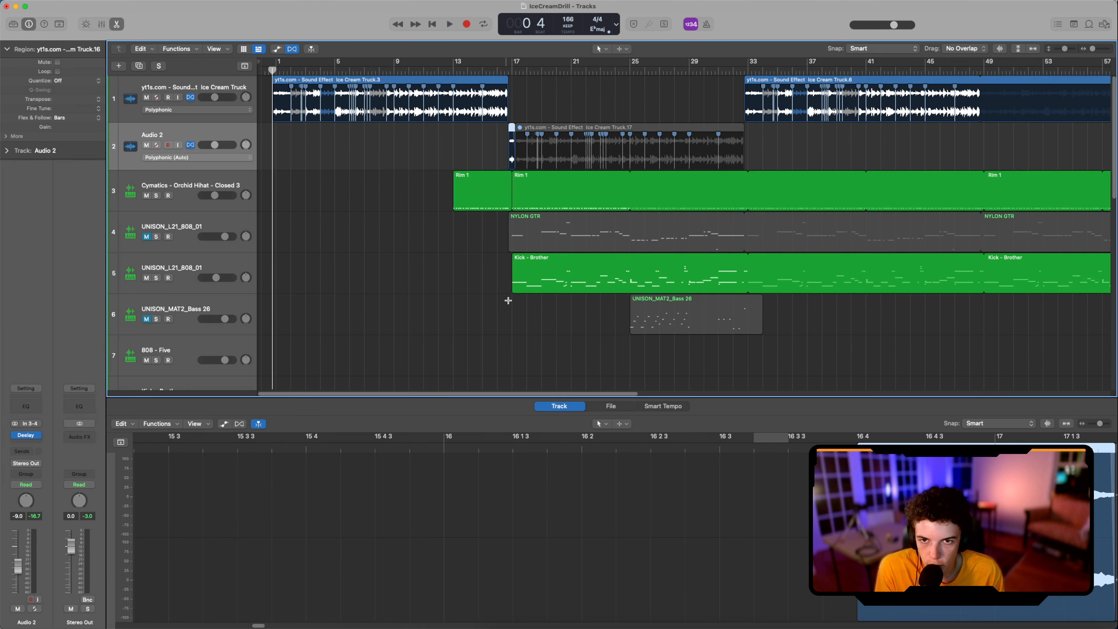
key("super+Left")
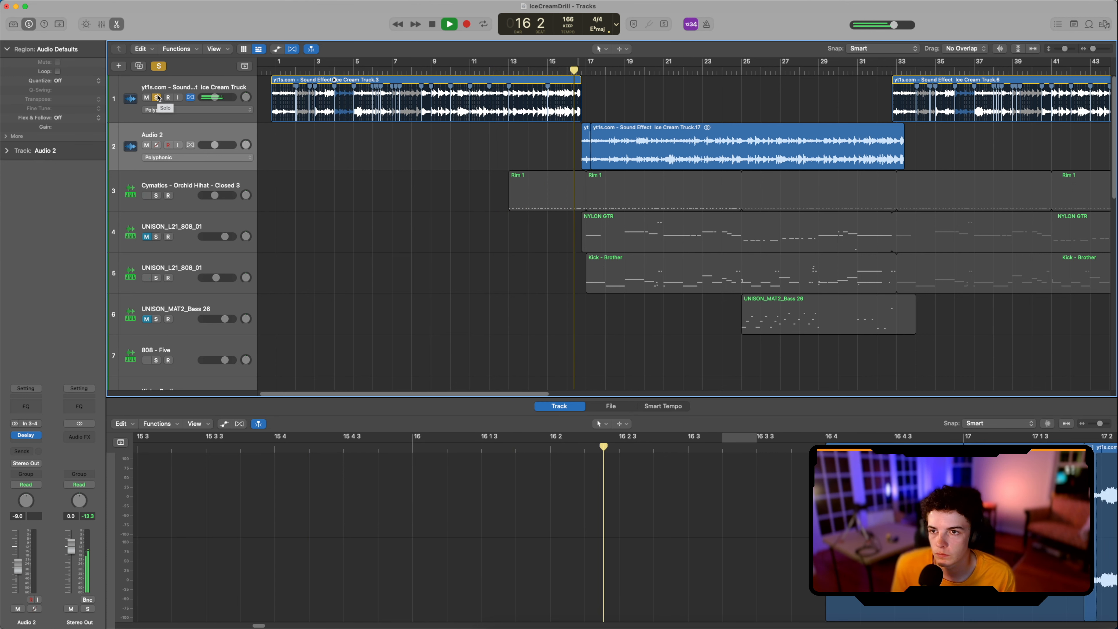
Step: Stop playback, unsolo the ice cream truck track, and mute both it and Audio 2
left_click(157, 97)
key("space")
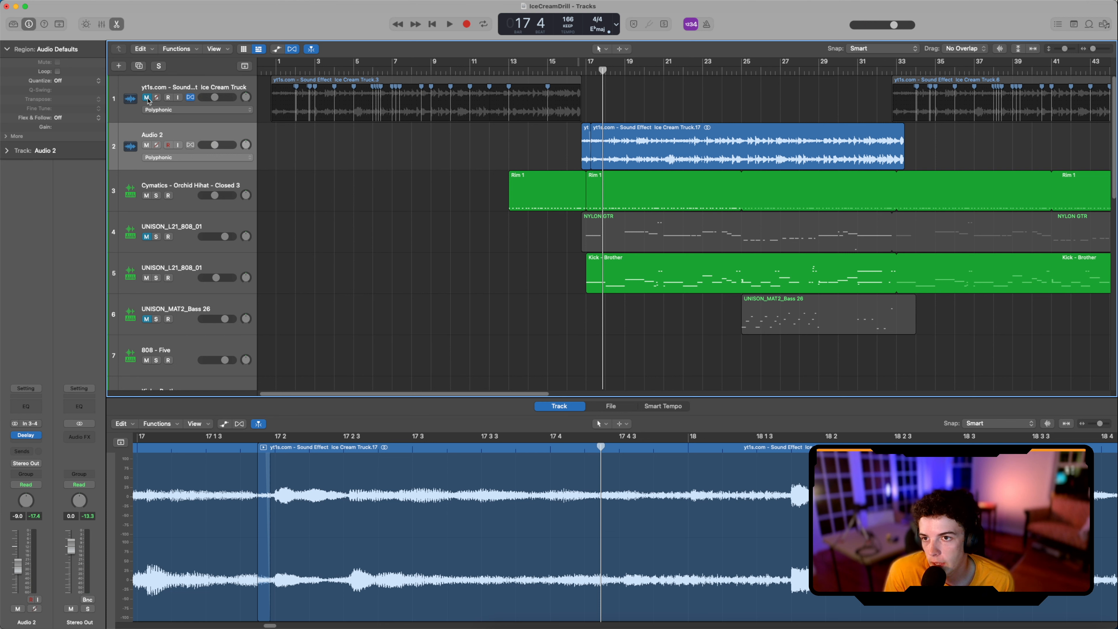
left_click(146, 145)
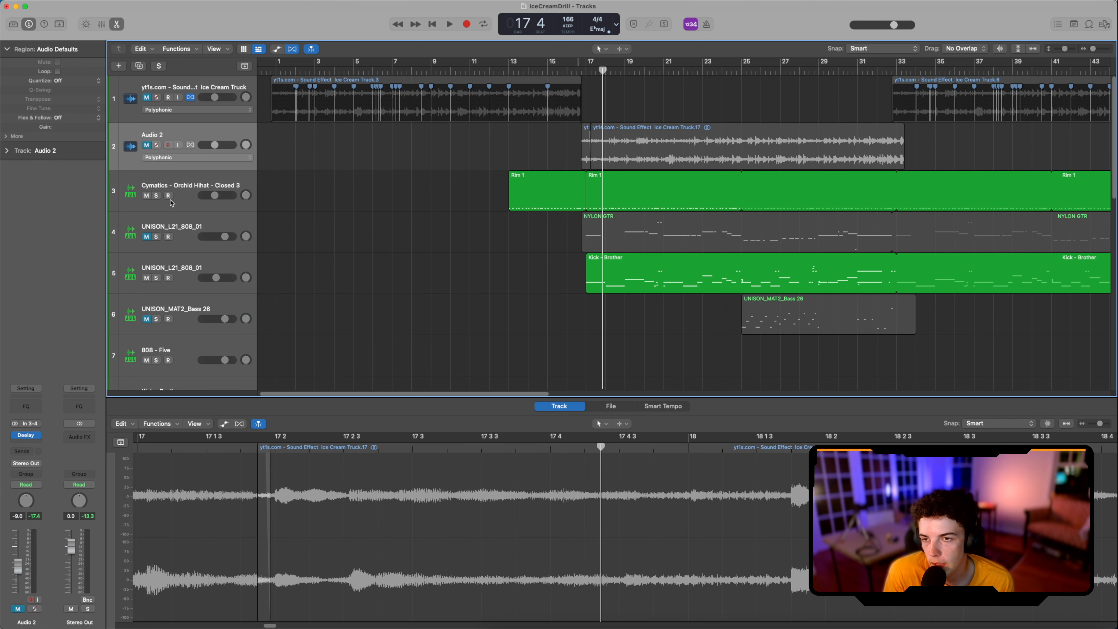
Step: Solo the Cymatics - Orchid Hihat - Closed 3 track and play its pattern from bar 13
left_click(155, 196)
left_click(511, 71)
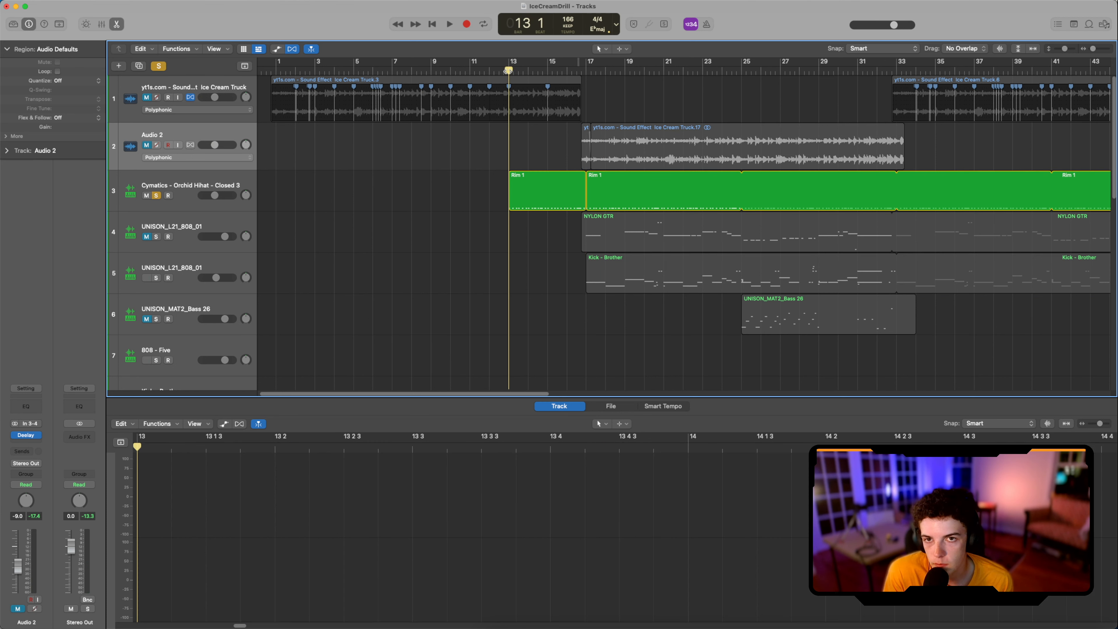
key("space")
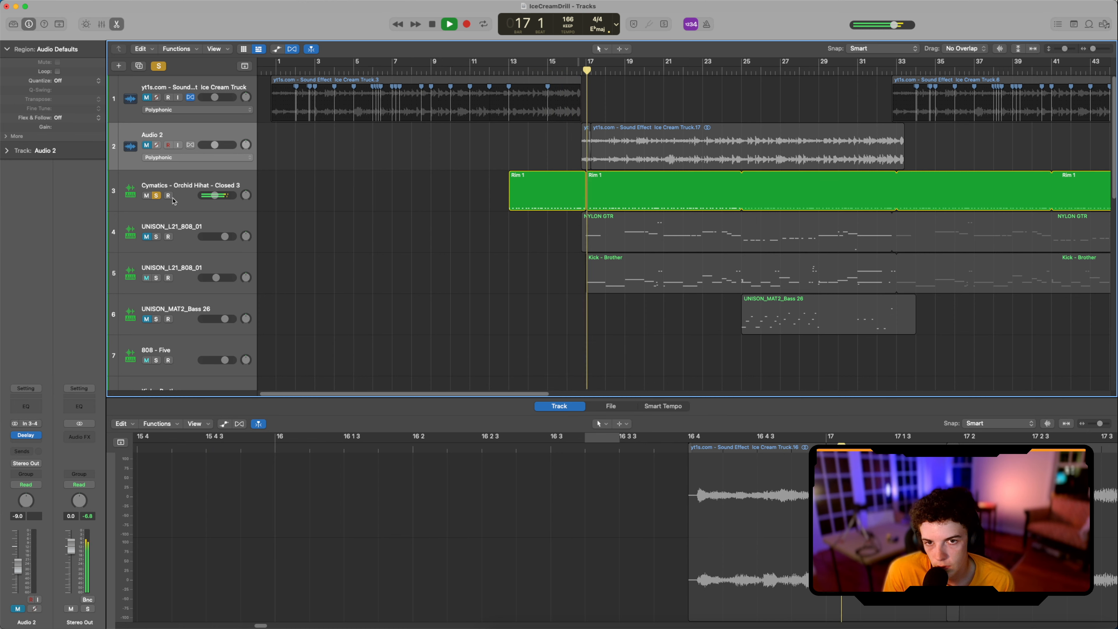
key("space")
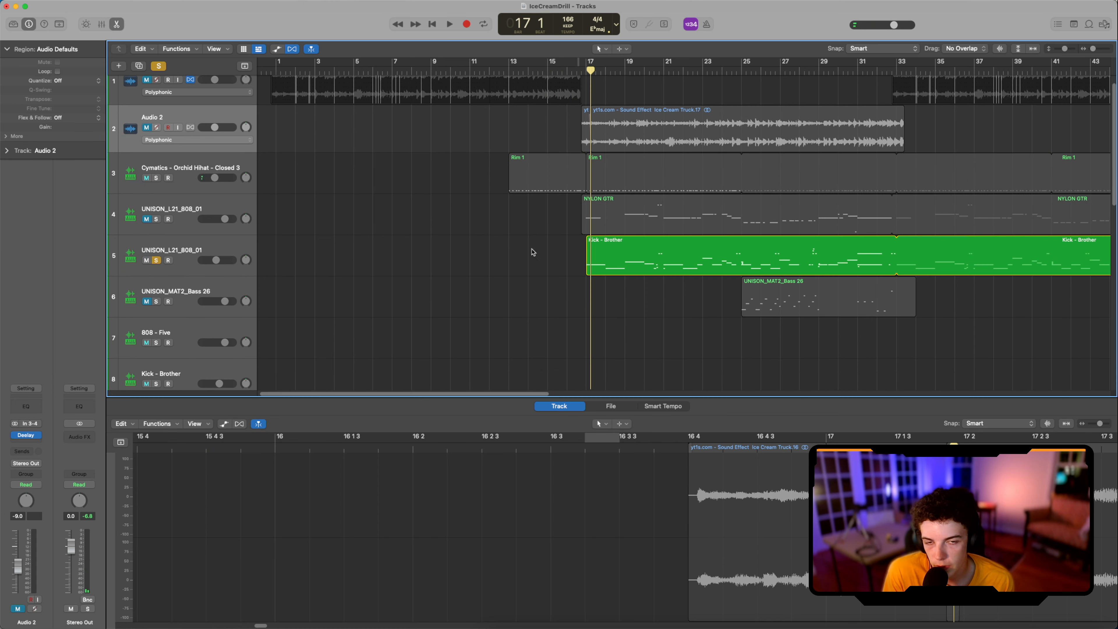
Step: Solo the UNISON_L21_808_01 track holding the Kick - Brother region, open that region in the Piano Roll, and set the playhead to bar 17
scroll(611, 256, "up", 5)
left_click(621, 257)
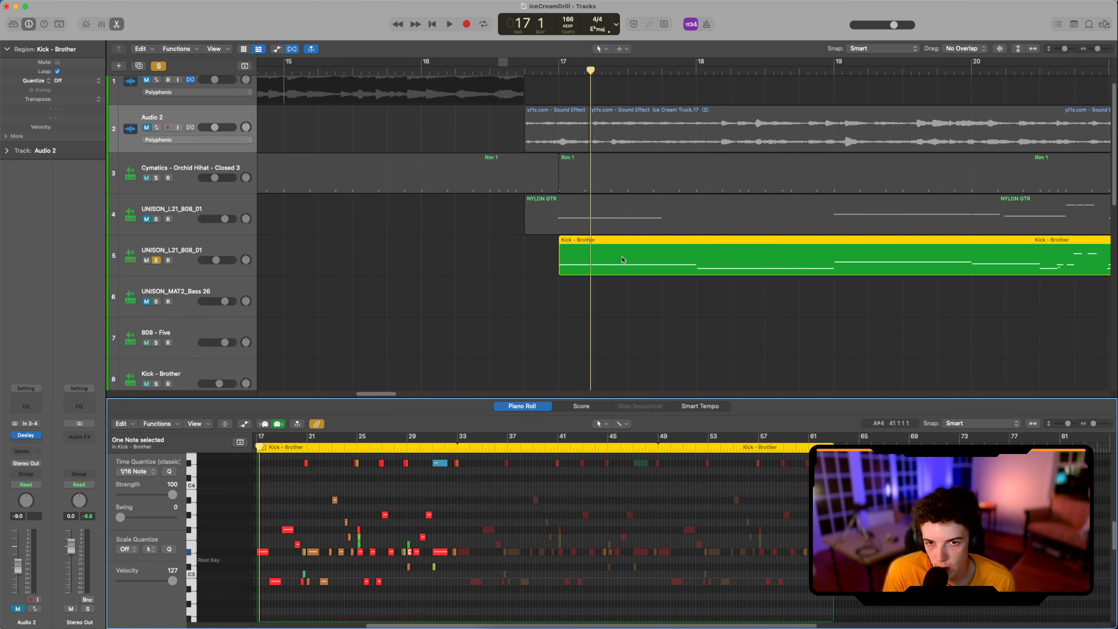
scroll(286, 479, "up", 2)
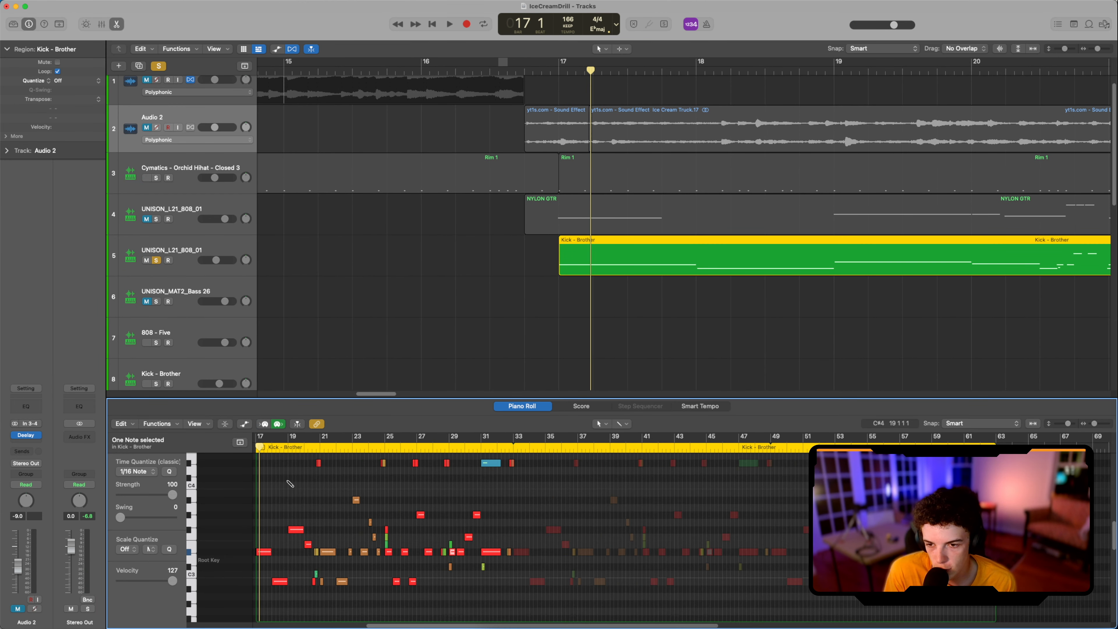
scroll(317, 486, "left", 5)
left_click(421, 448)
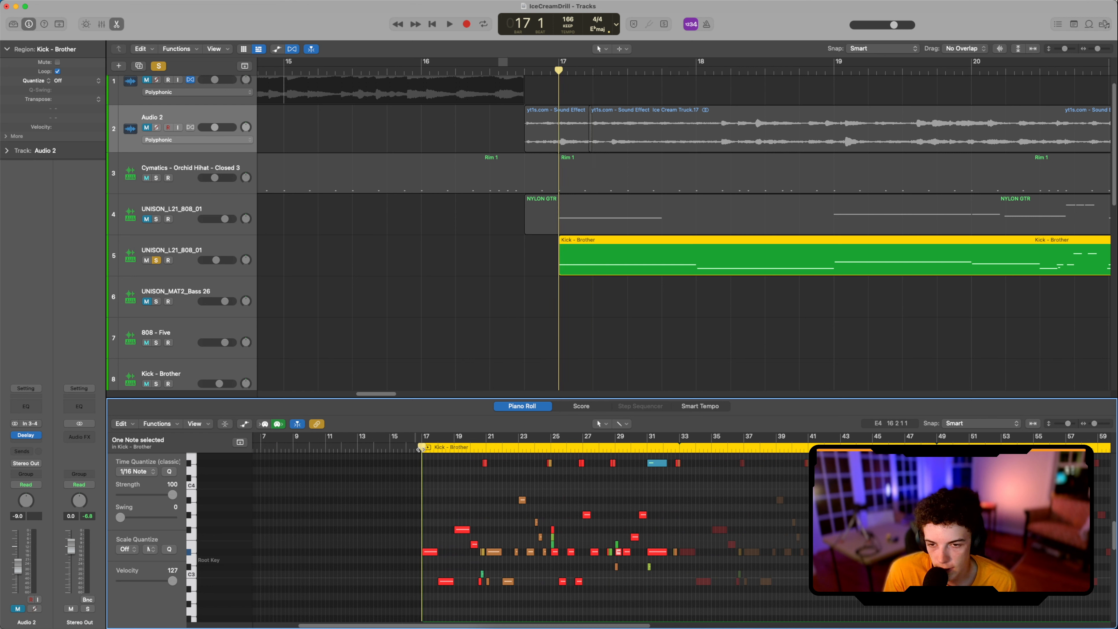
Step: Play the 808 line from bar 17 and examine its low notes and high octave slides in the Piano Roll
scroll(474, 469, "up", 2)
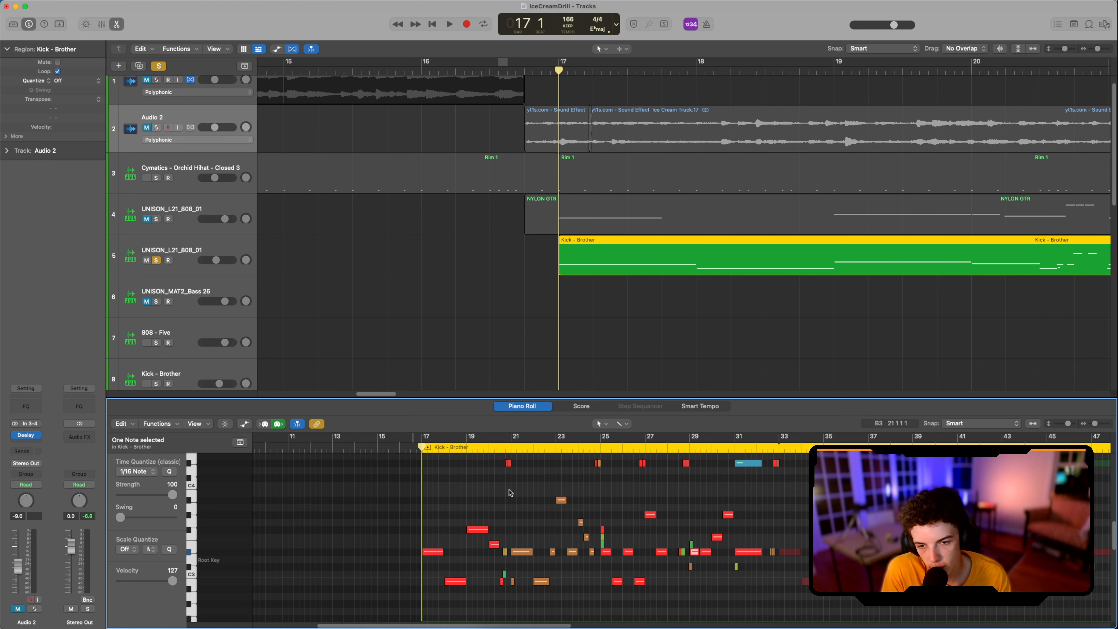
scroll(510, 493, "up", 2)
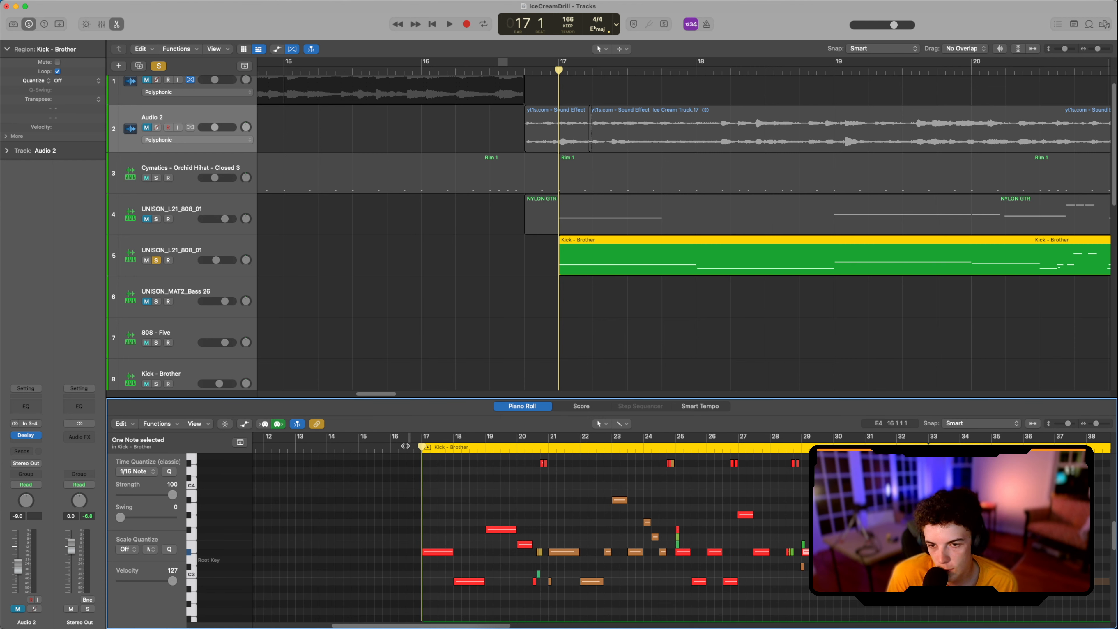
key("space")
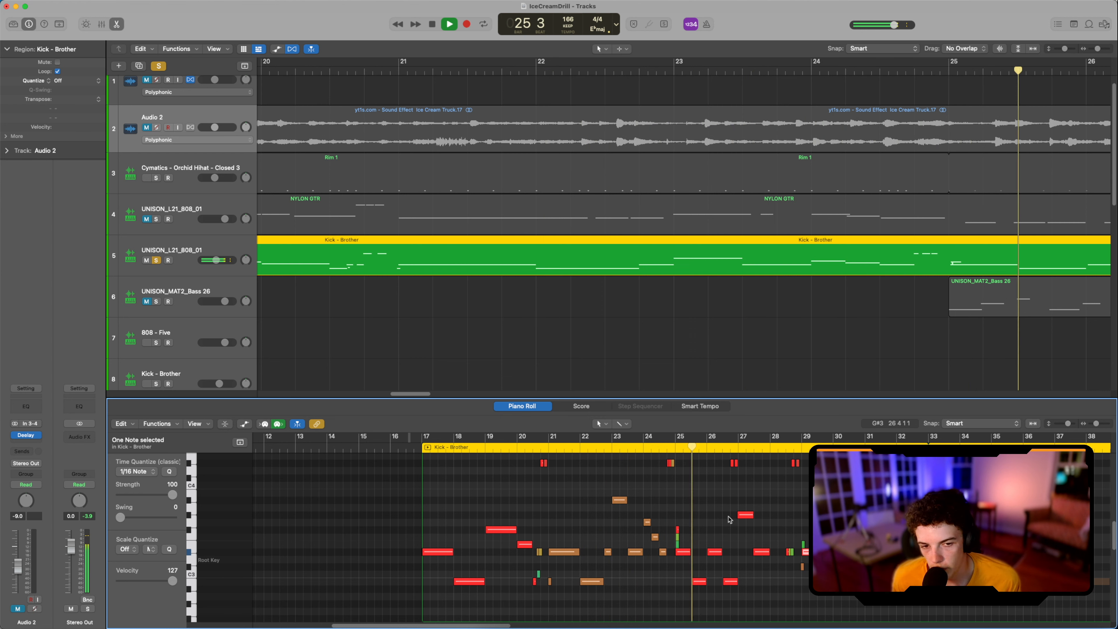
scroll(745, 506, "up", 5)
scroll(745, 505, "down", 5)
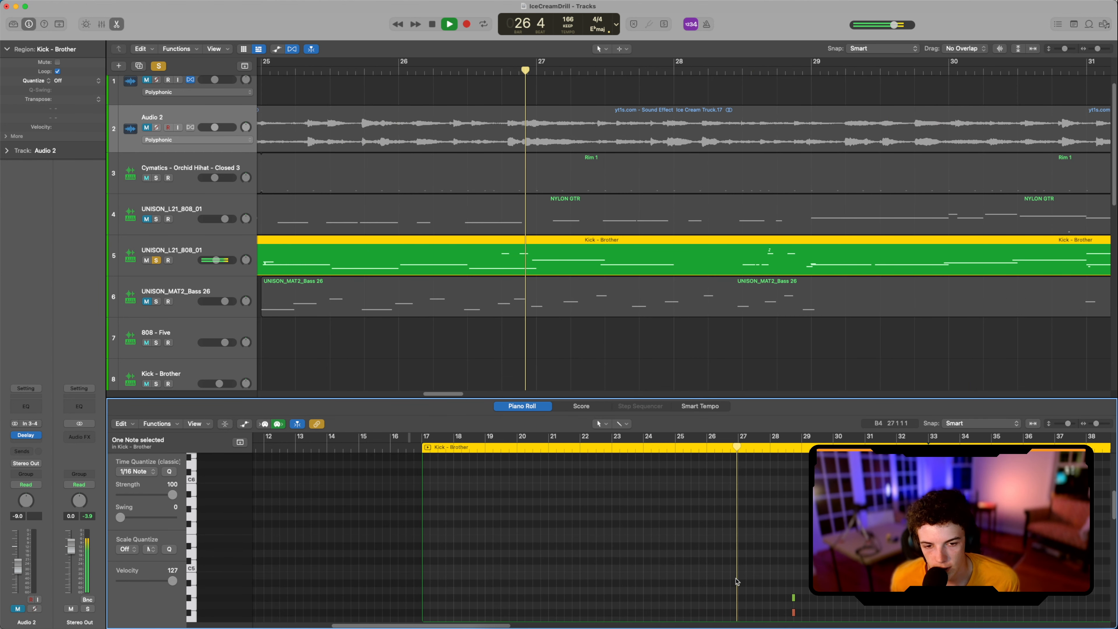
scroll(795, 555, "up", 4)
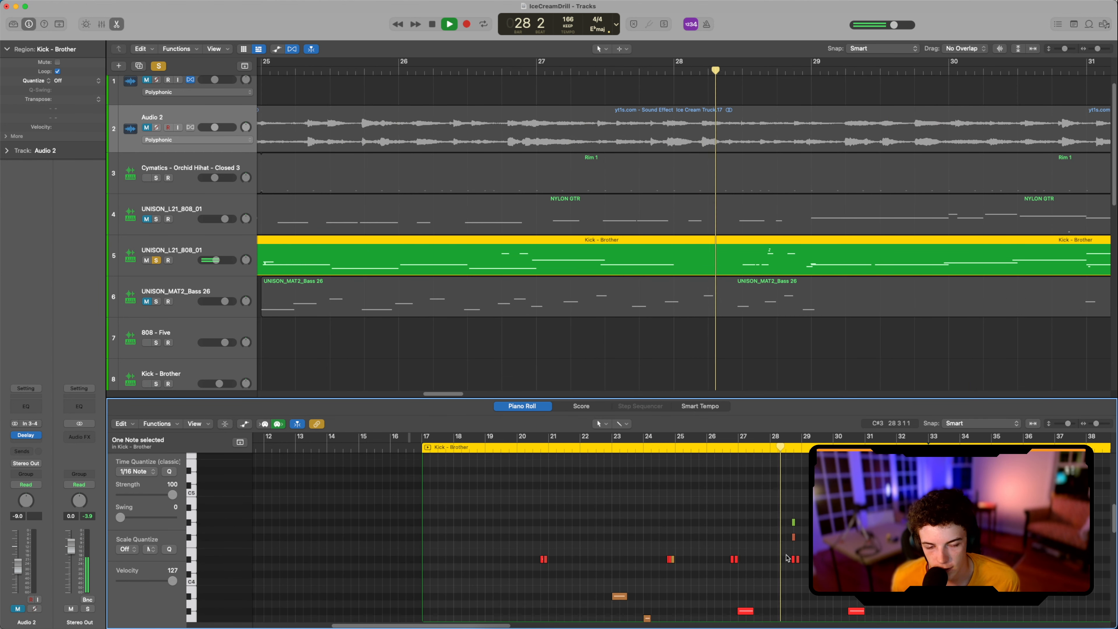
scroll(794, 555, "down", 2)
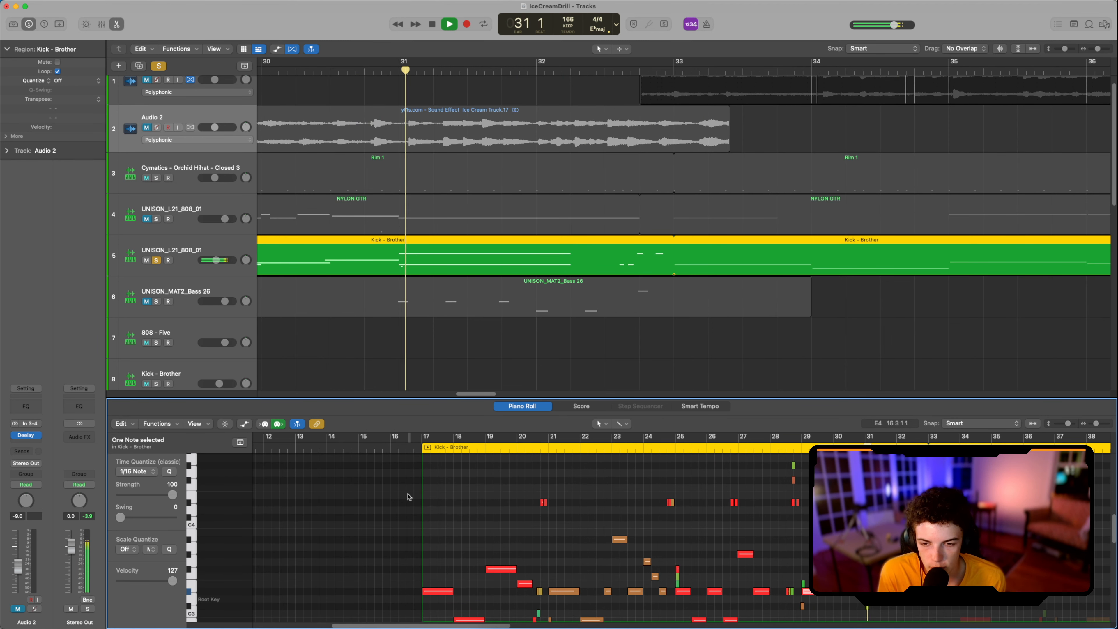
scroll(734, 518, "down", 2)
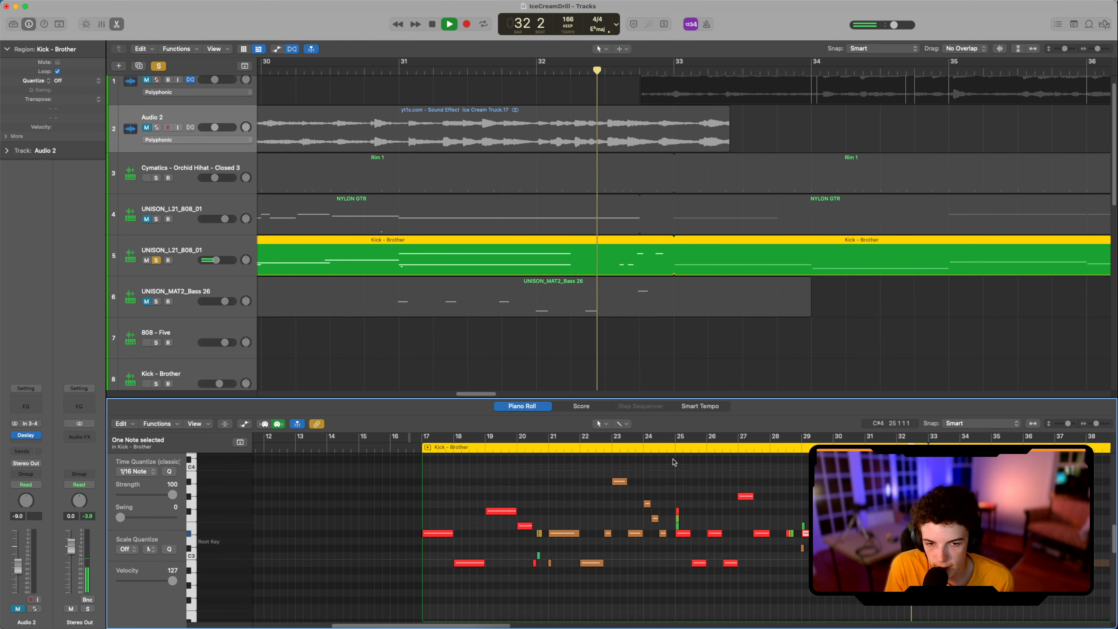
Step: Replay the 808 line from bar 25 and again from bar 20, stopping playback after each pass
left_click(669, 438)
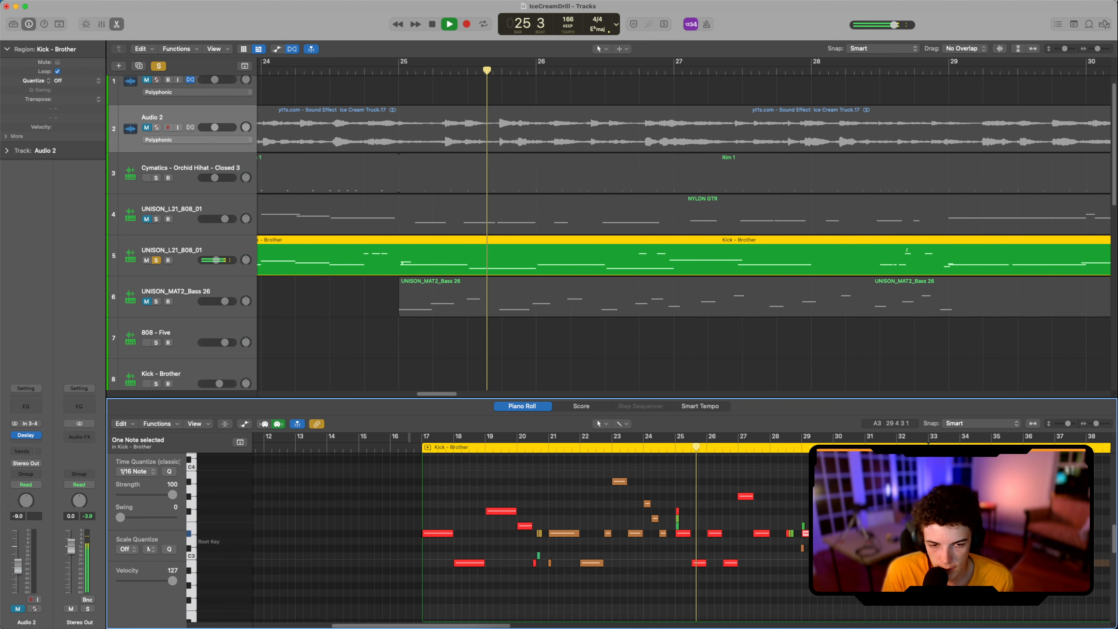
left_click(793, 446)
key("space")
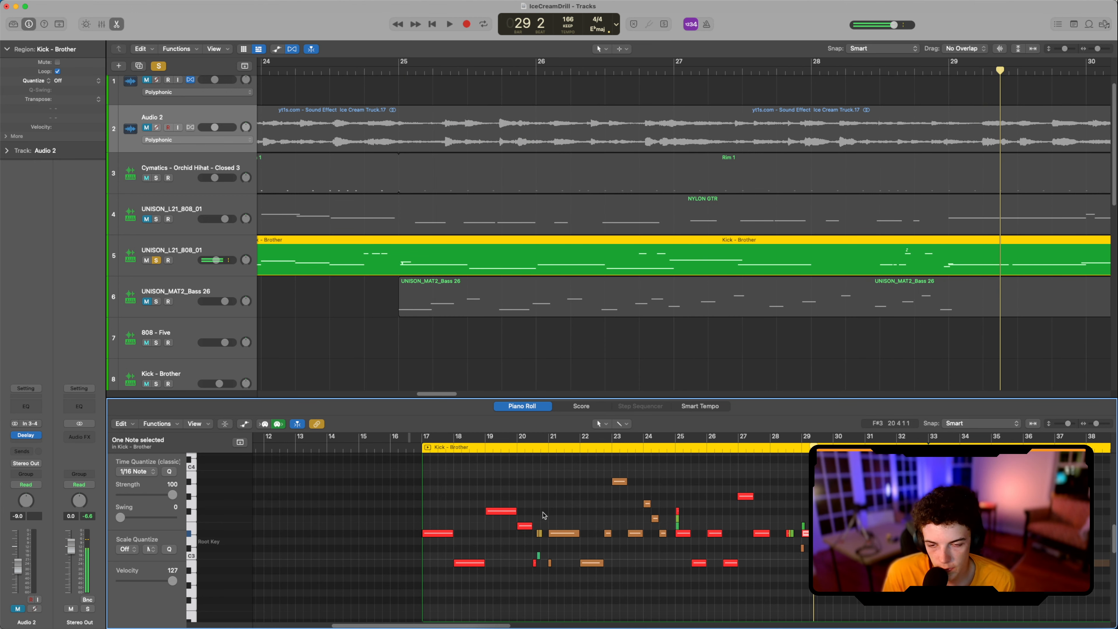
left_click(518, 449)
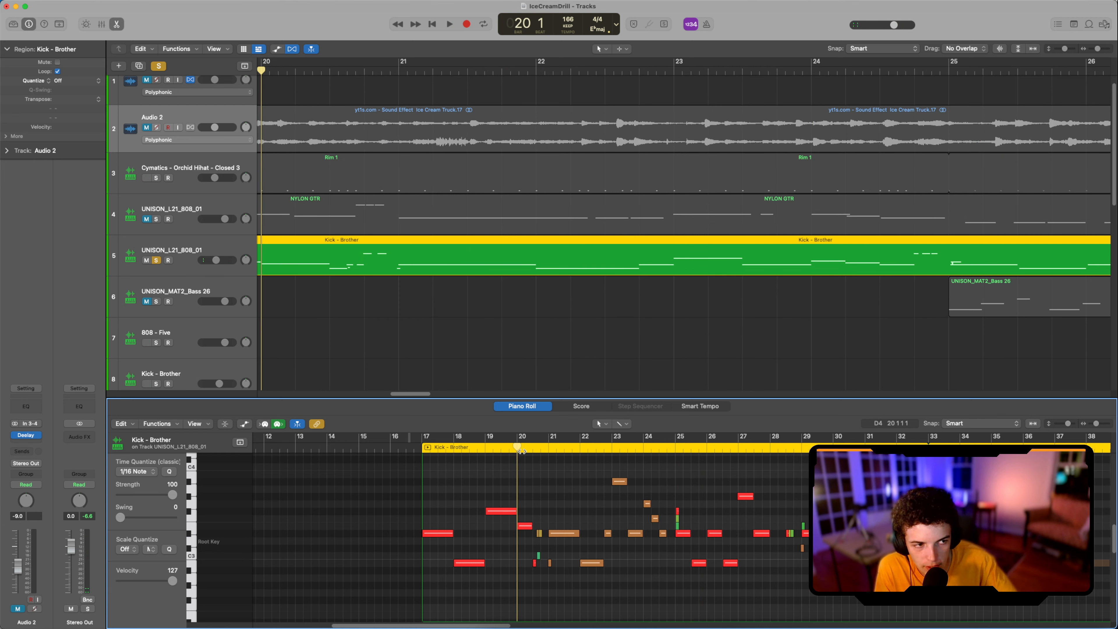
key("space")
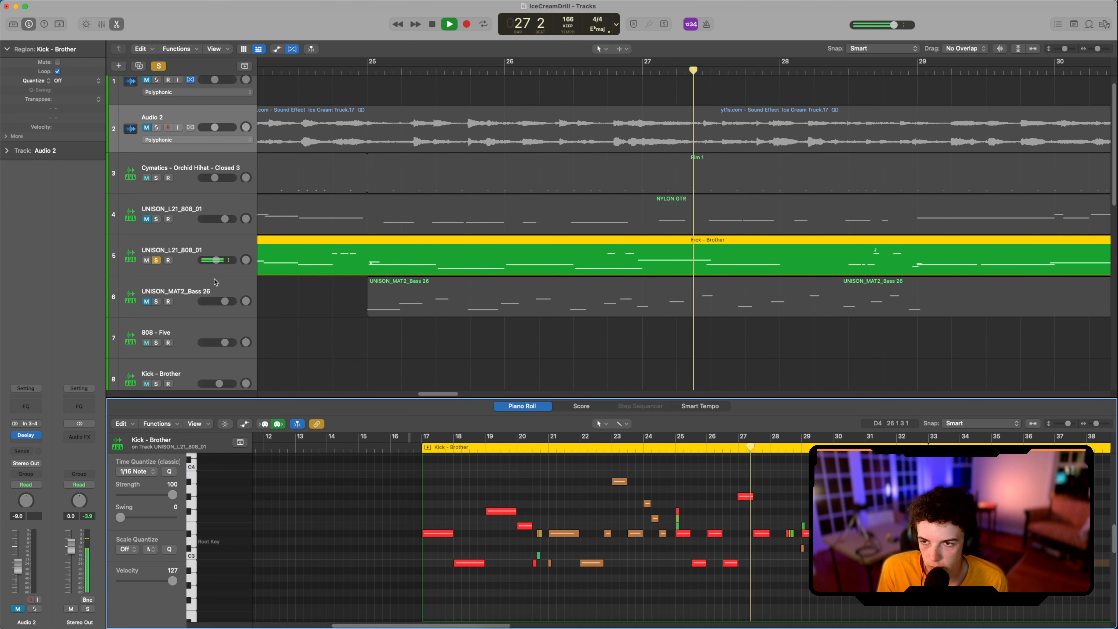
key("space")
Step: Unsolo the 808 track, solo BVKER - Drillers Snare - 01, and select that track to show its notes in the Piano Roll
left_click(156, 260)
scroll(186, 310, "down", 1)
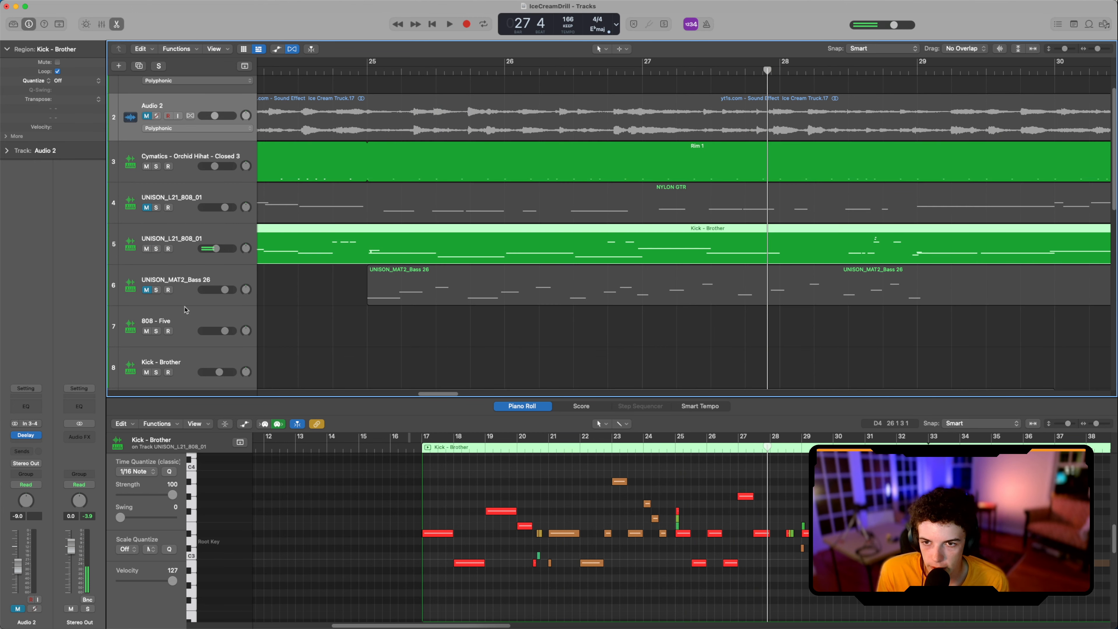
scroll(186, 311, "down", 5)
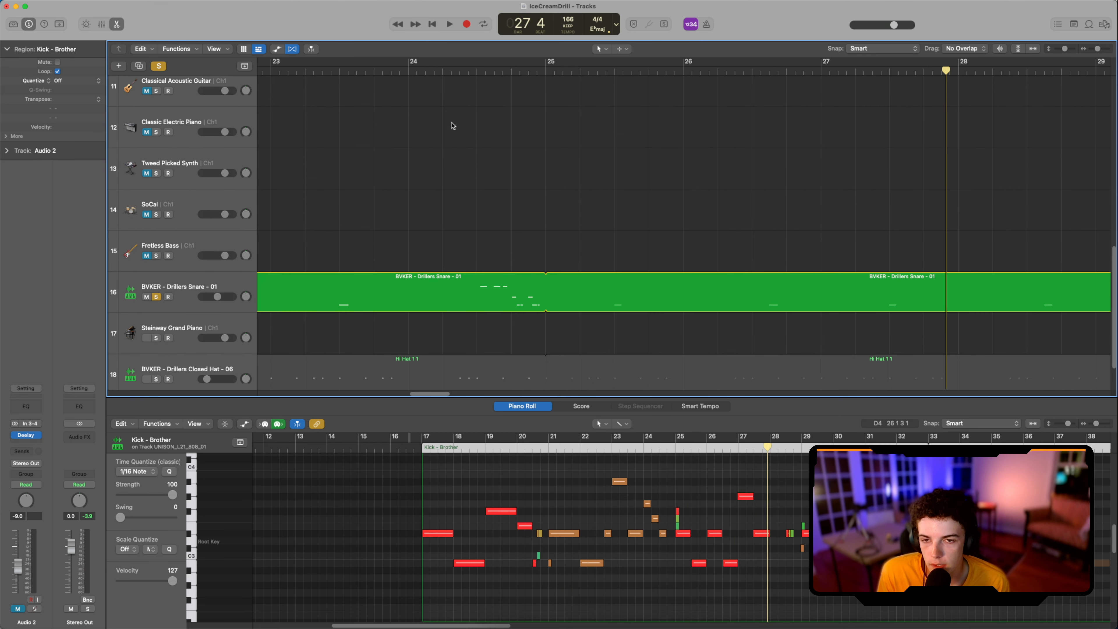
scroll(449, 140, "left", 3)
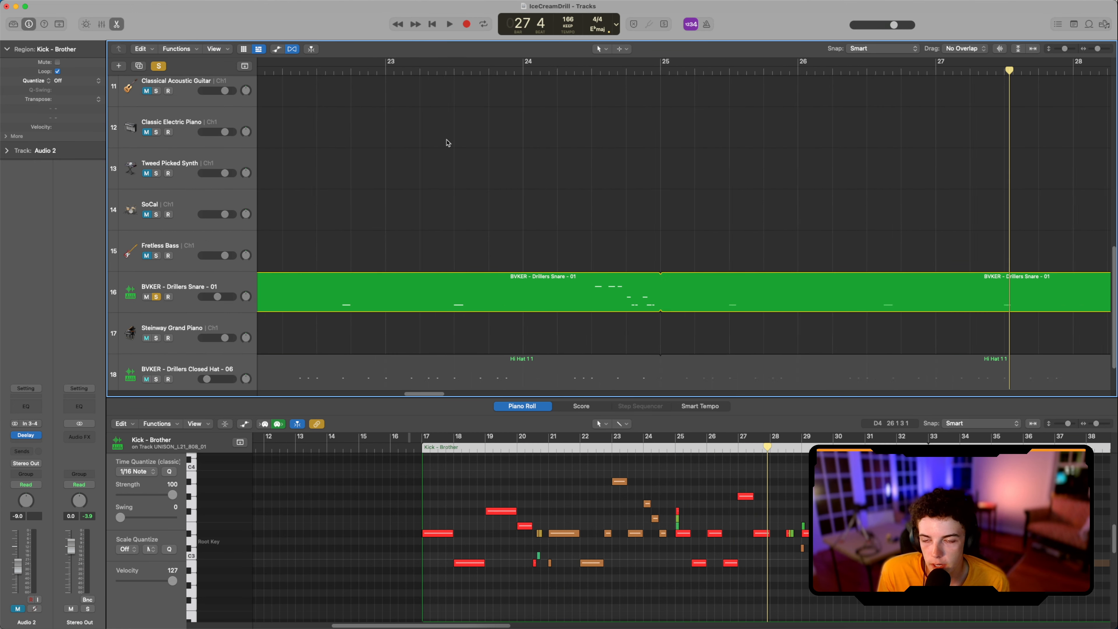
key("super+Left")
key("super+Left")
key("super+Left")
key("super+Left")
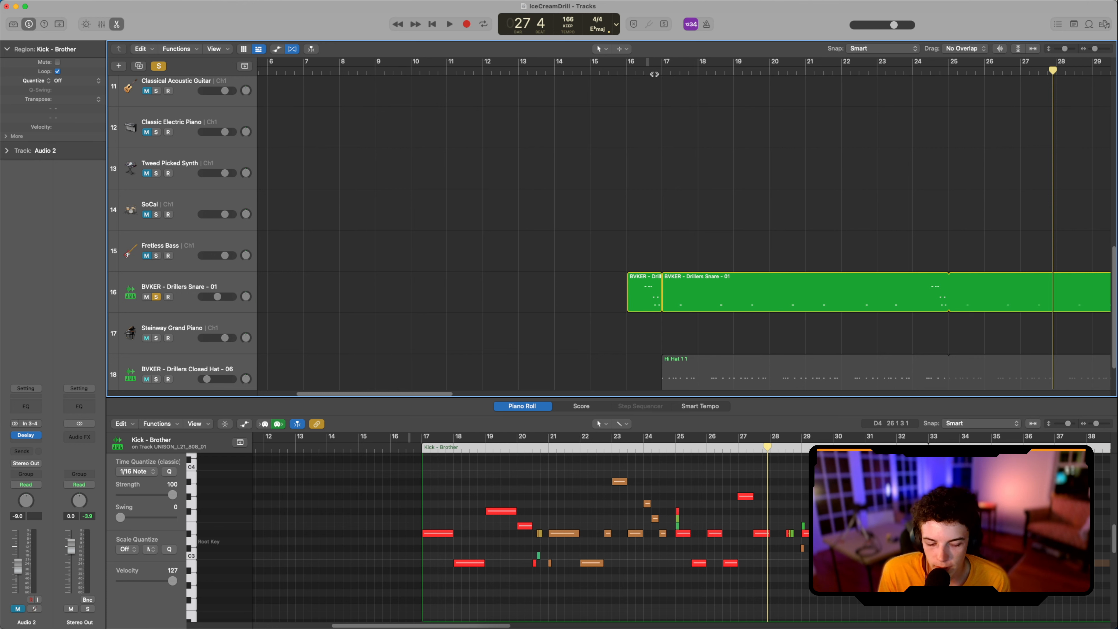
left_click(225, 284)
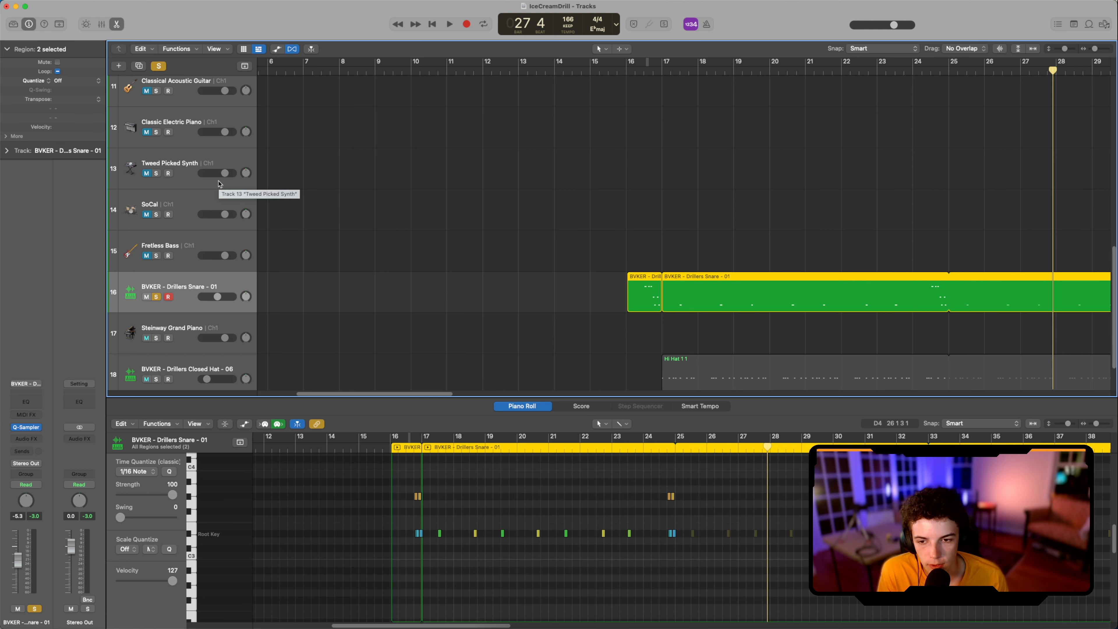
Step: Play the soloed snare pattern from bar 17 through bar 24
scroll(631, 274, "down", 3)
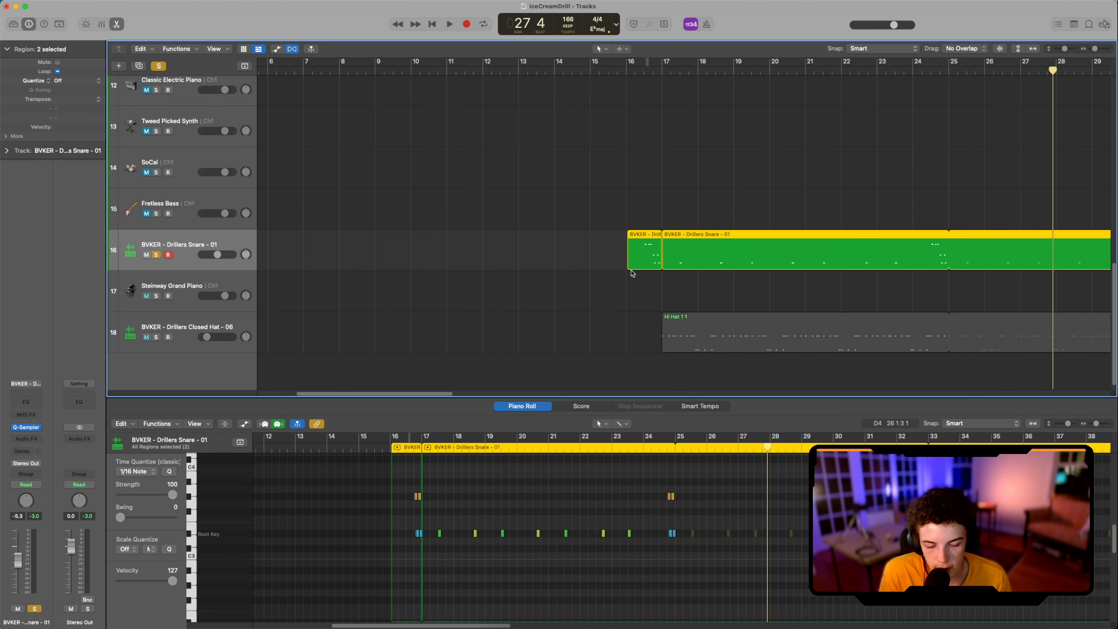
key("space")
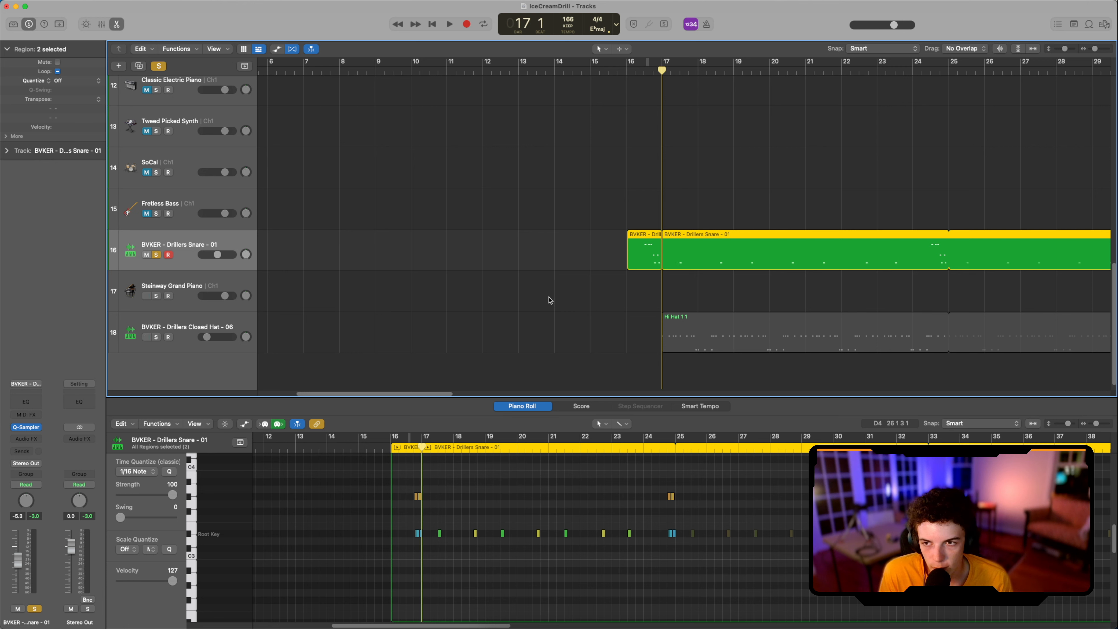
key("space")
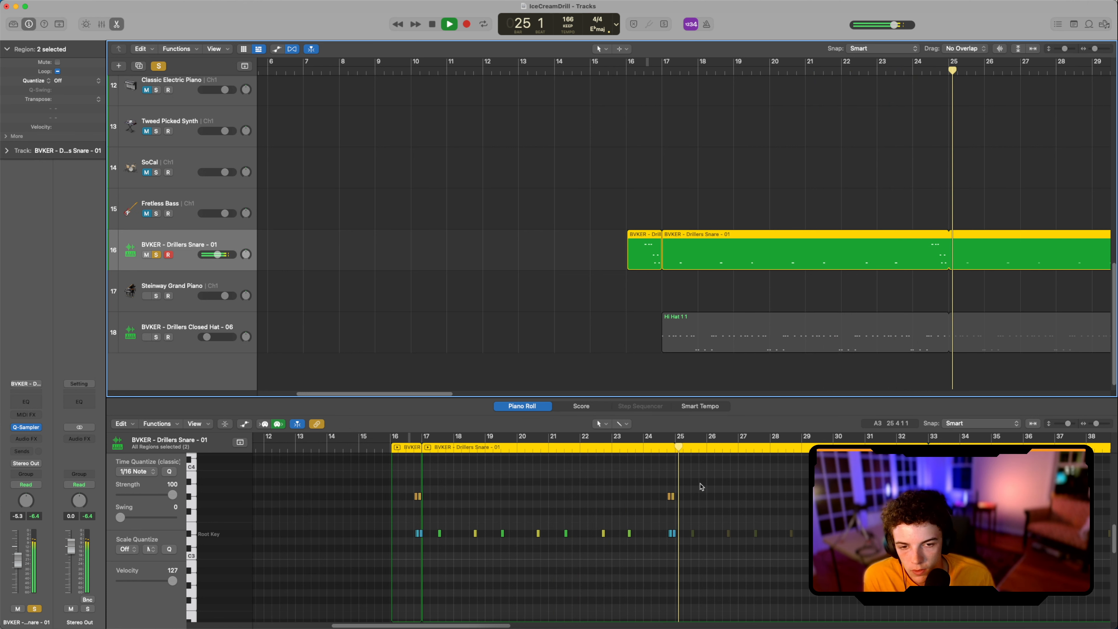
key("space")
Step: Replay the snare fill in bar 24 and examine its closely spaced roll notes in the Piano Roll
scroll(691, 507, "up", 8)
scroll(691, 506, "down", 3)
scroll(686, 507, "up", 4)
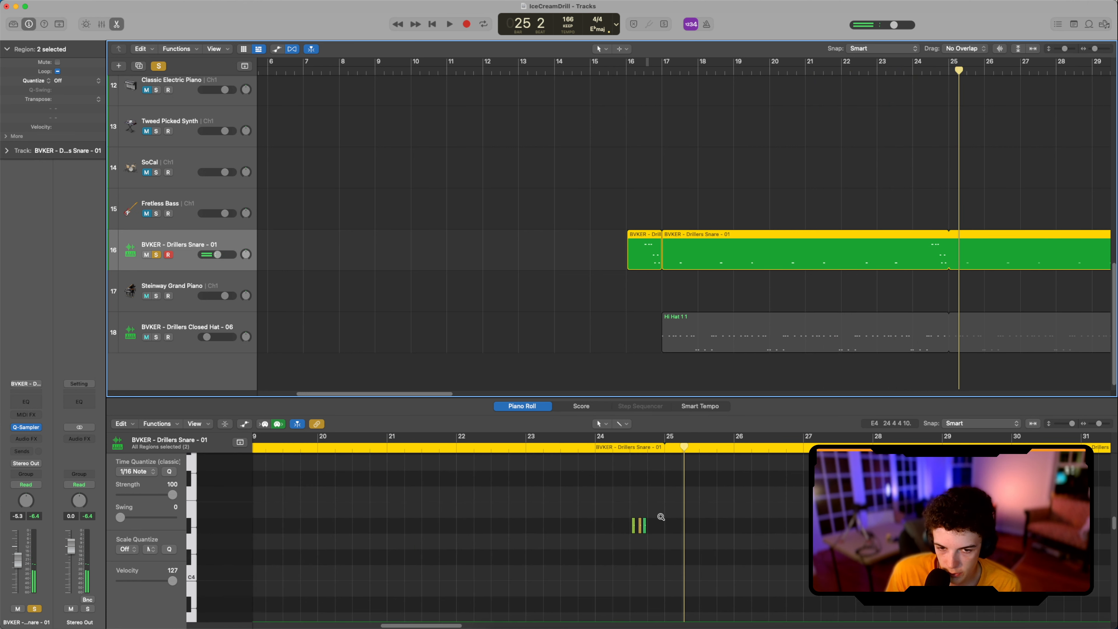
left_click(617, 450)
key("space")
key("space")
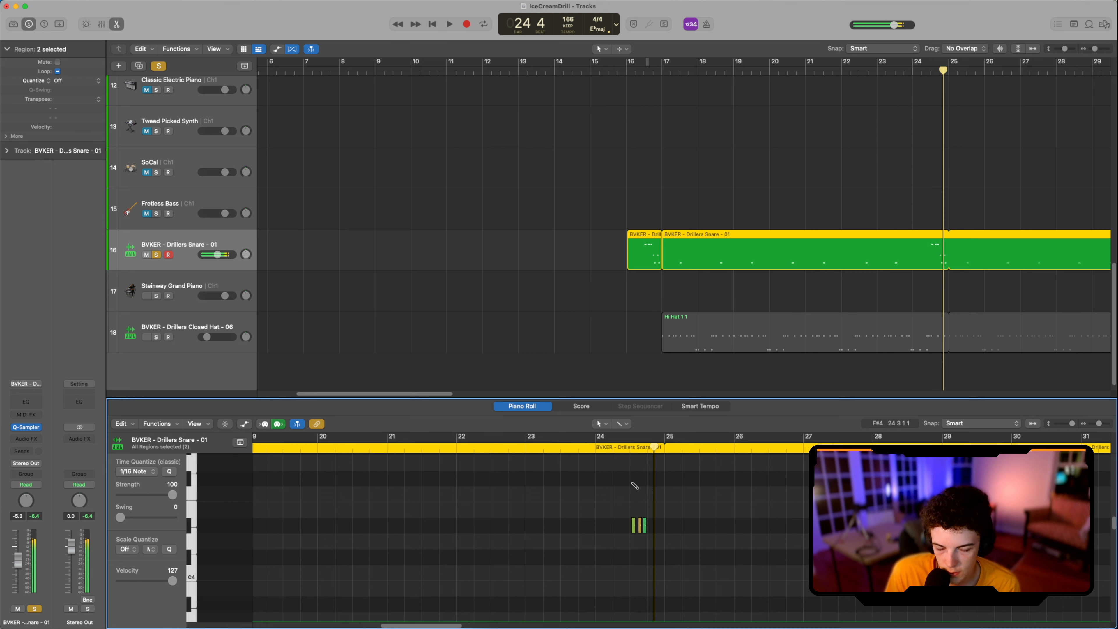
scroll(665, 541, "up", 5)
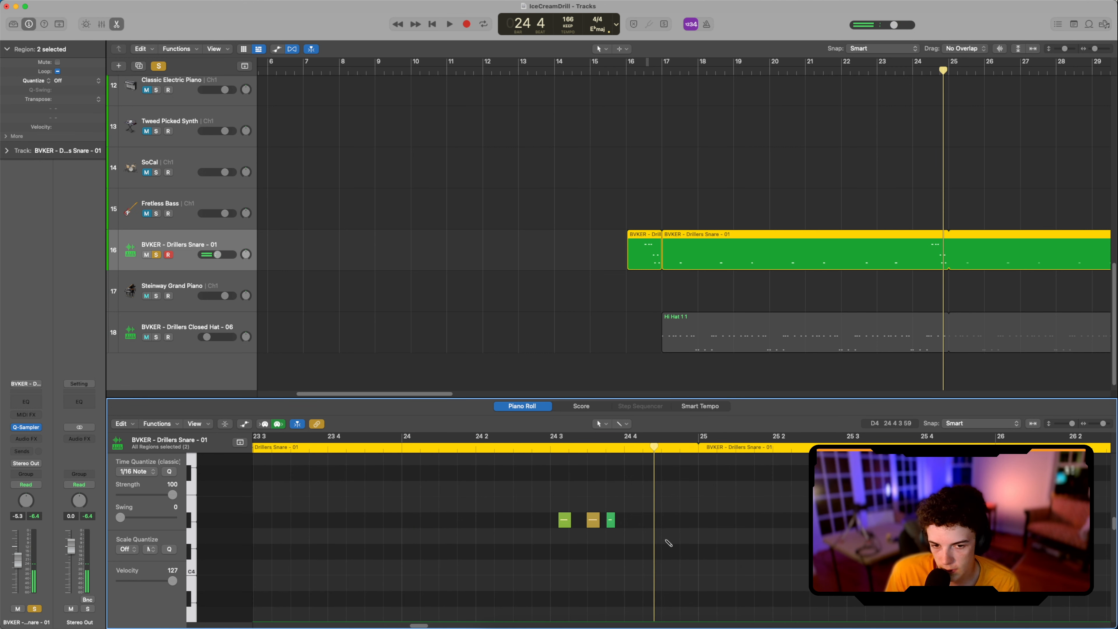
Step: Select the two quiet snare notes at bar 24 beat 4, replay the fill, and examine the pattern's notes from bar 18 through 24
scroll(666, 542, "down", 2)
scroll(656, 536, "down", 5)
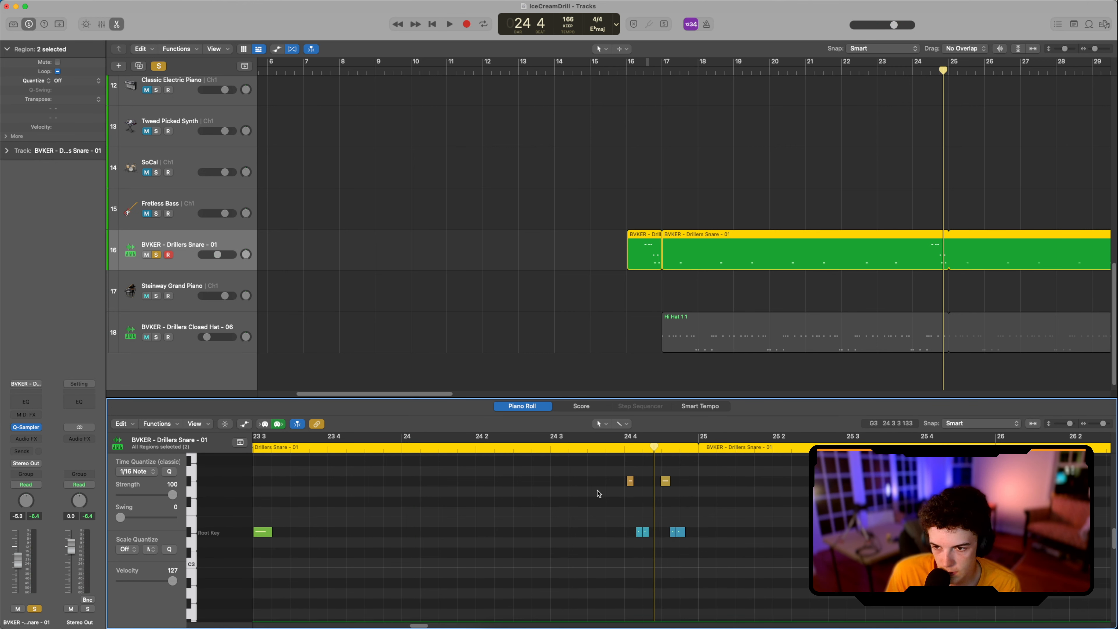
left_click_drag(598, 493, 656, 539)
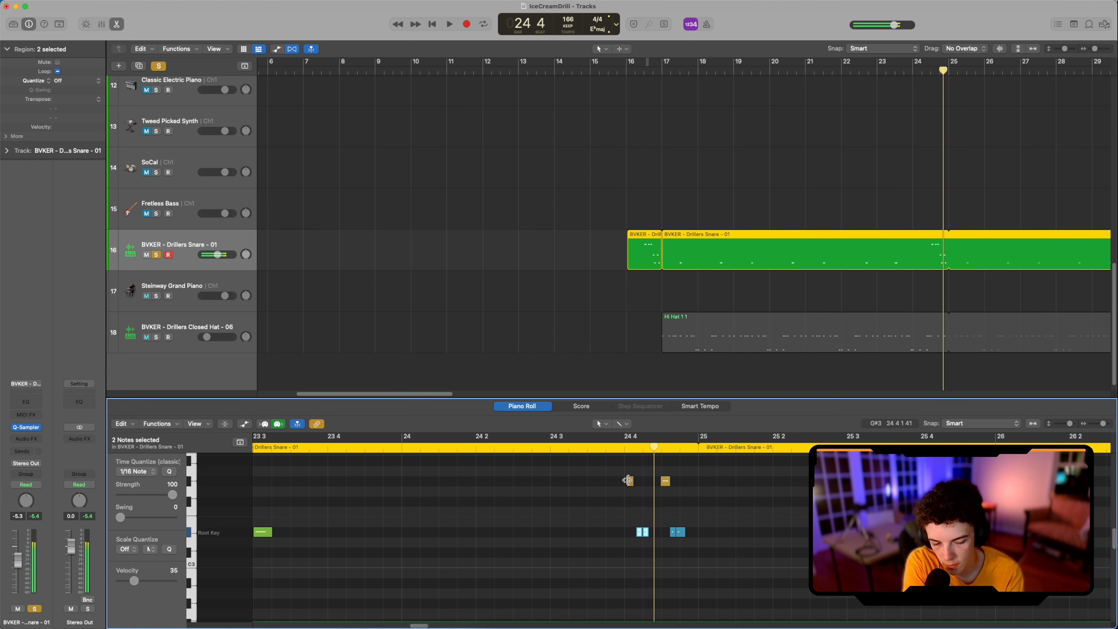
left_click(625, 451)
key("space")
key("space")
scroll(634, 480, "down", 10)
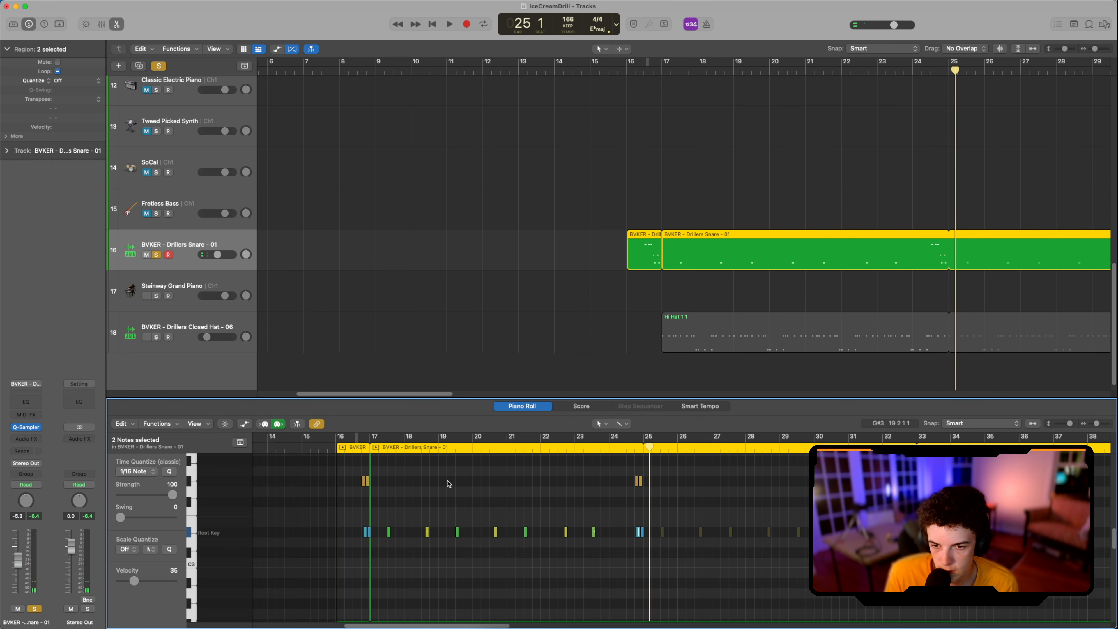
left_click_drag(412, 492, 644, 590)
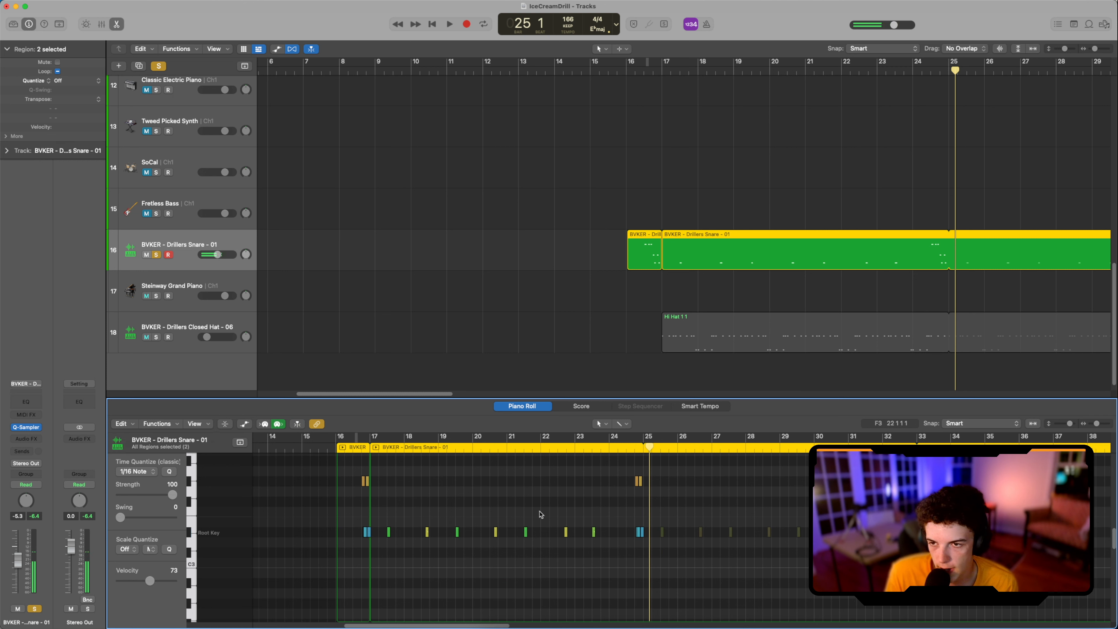
Step: Unsolo the snare track, solo BVKER - Drillers Closed Hat - 06, and play its hi-hat pattern from about bar 17
left_click(156, 255)
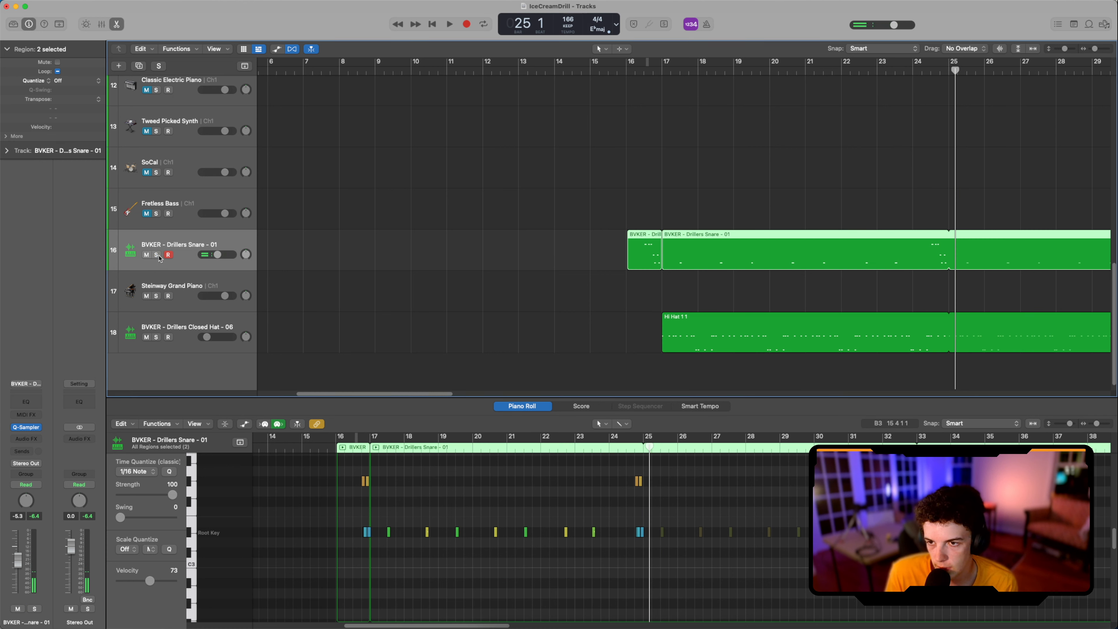
left_click(156, 338)
scroll(599, 309, "up", 1)
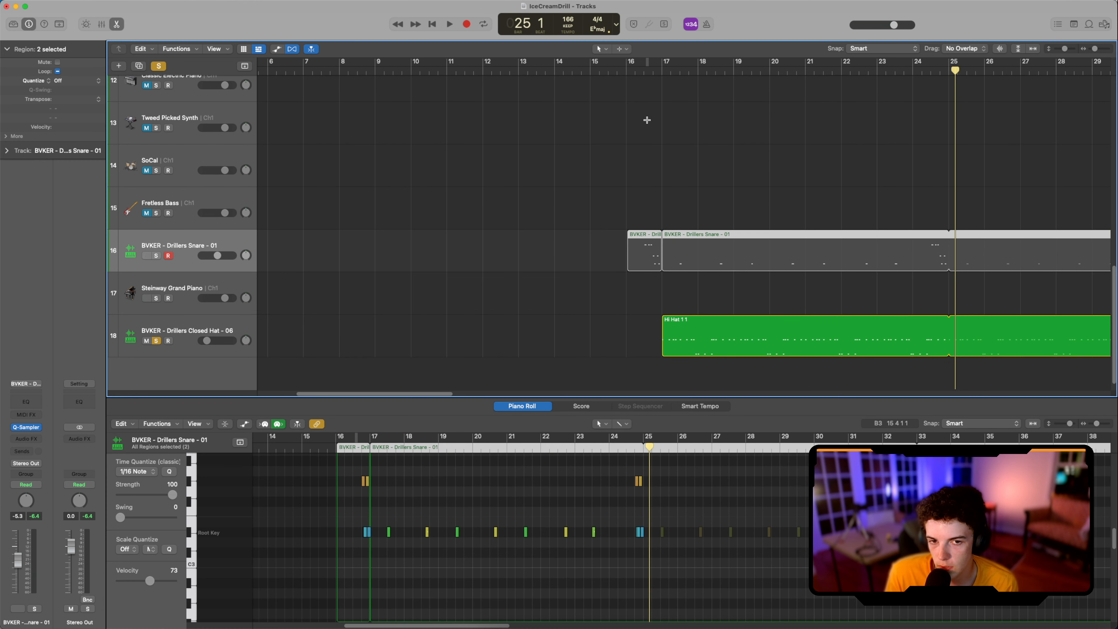
left_click(654, 71)
key("space")
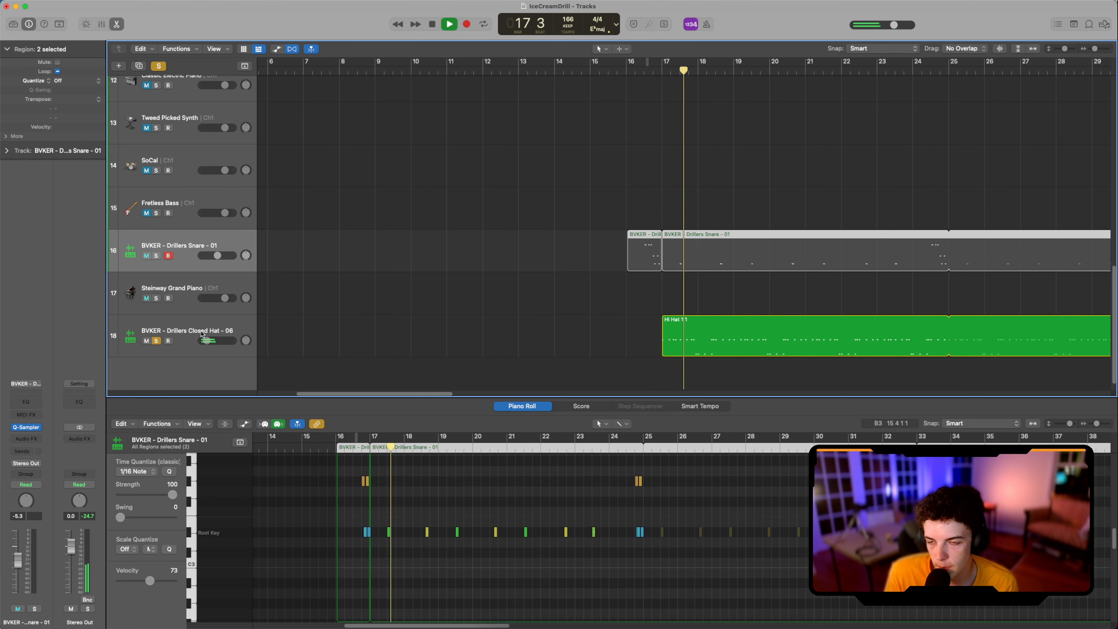
scroll(414, 215, "down", 5)
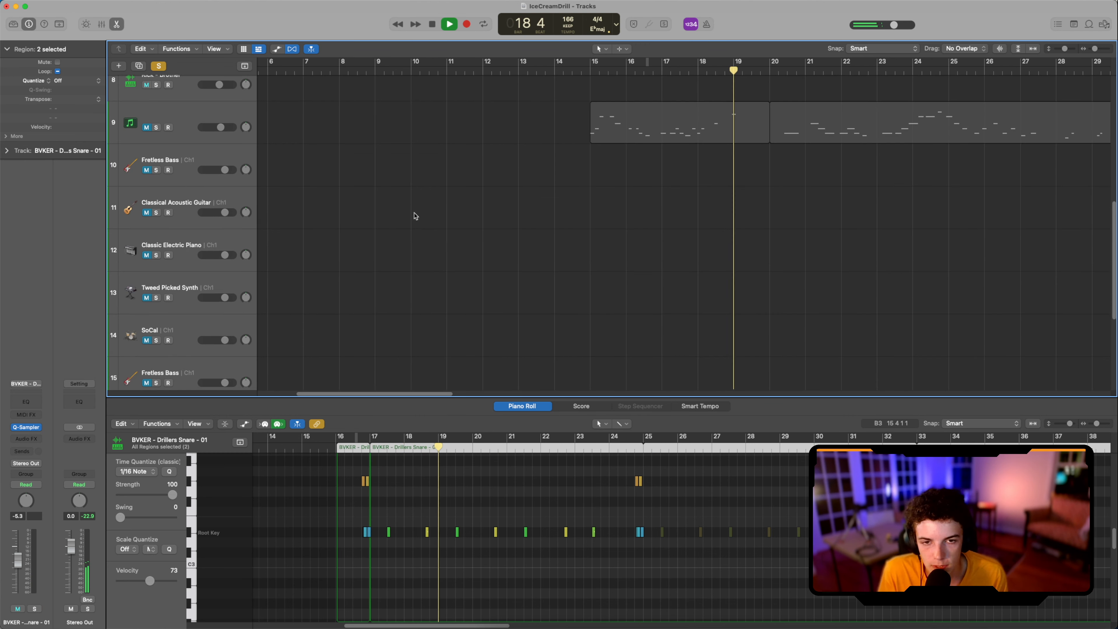
scroll(386, 252, "up", 4)
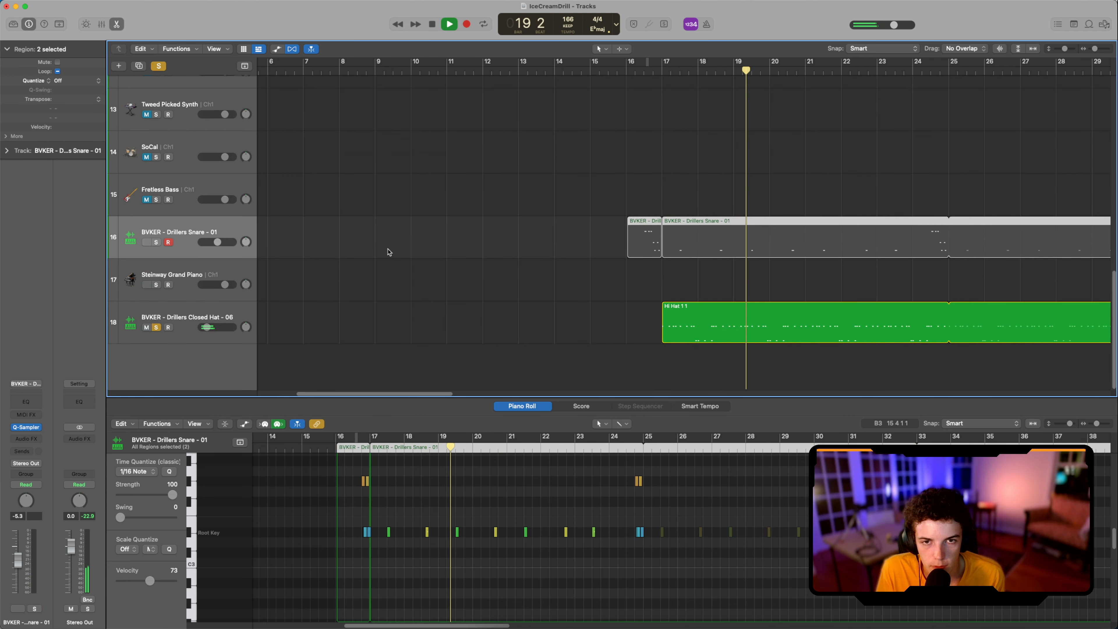
Step: Unsolo the closed hat track and play the full beat from bar 12 through bar 33 while viewing all the tracks
left_click(156, 326)
scroll(329, 259, "up", 3)
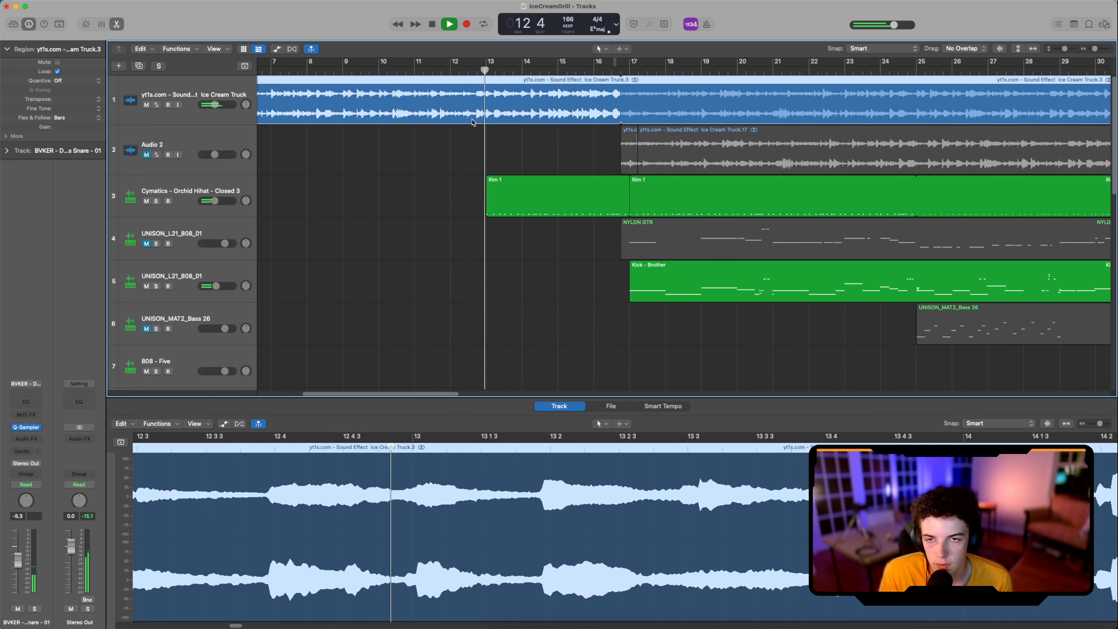
scroll(601, 148, "down", 5)
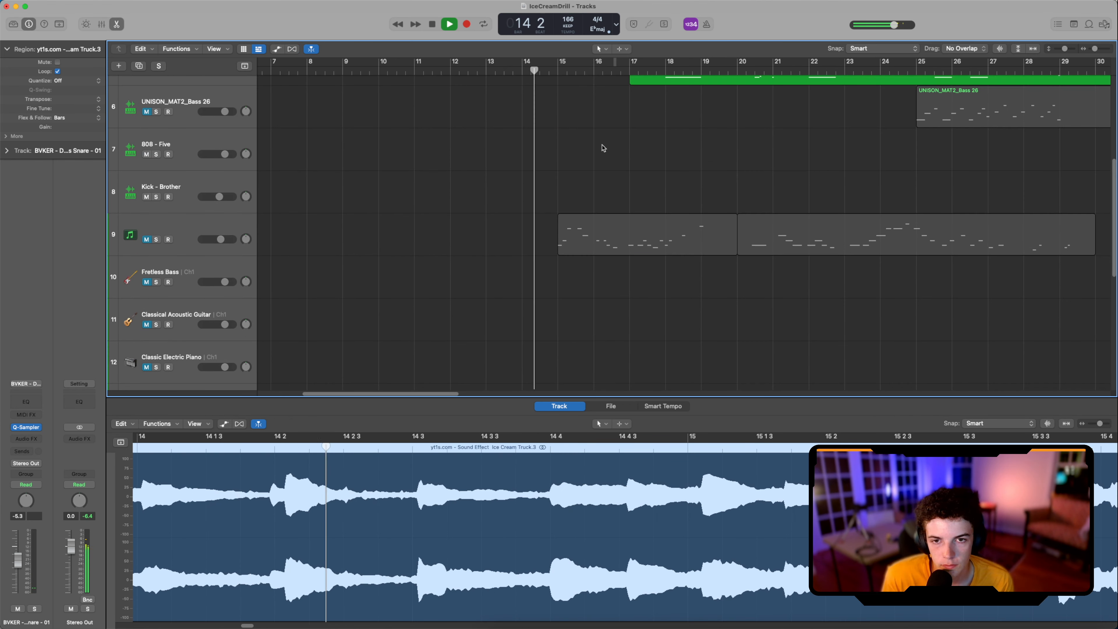
scroll(607, 161, "down", 3)
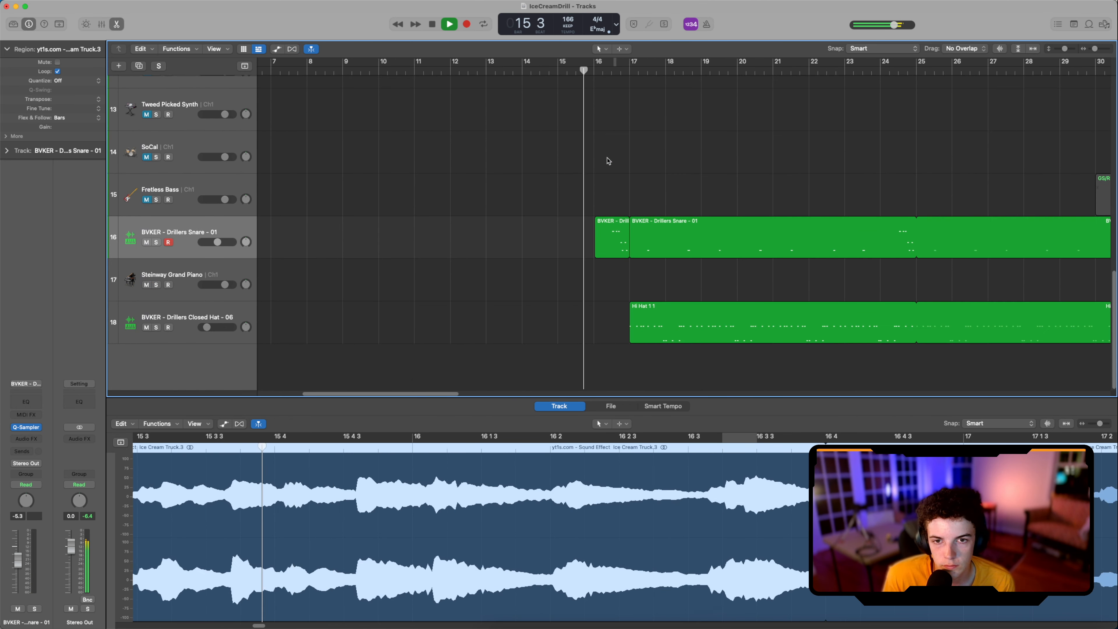
scroll(607, 161, "up", 10)
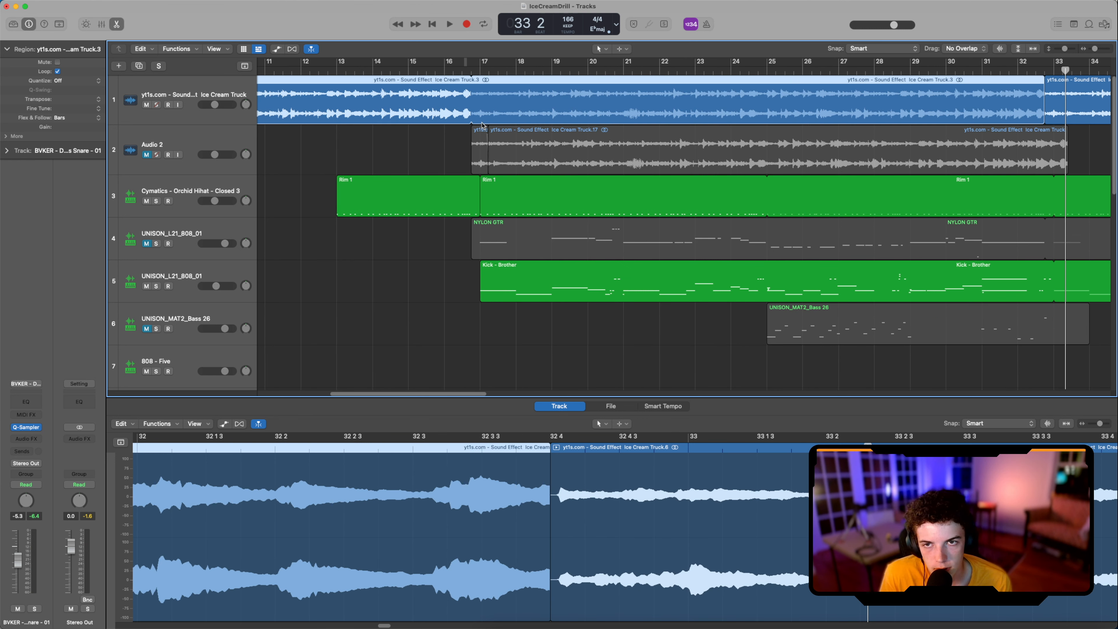
Step: Return the playhead to bar 16 beat 3, open the Deelay plugin on Audio 2, and move its window clear of the upper tracks
left_click(463, 69)
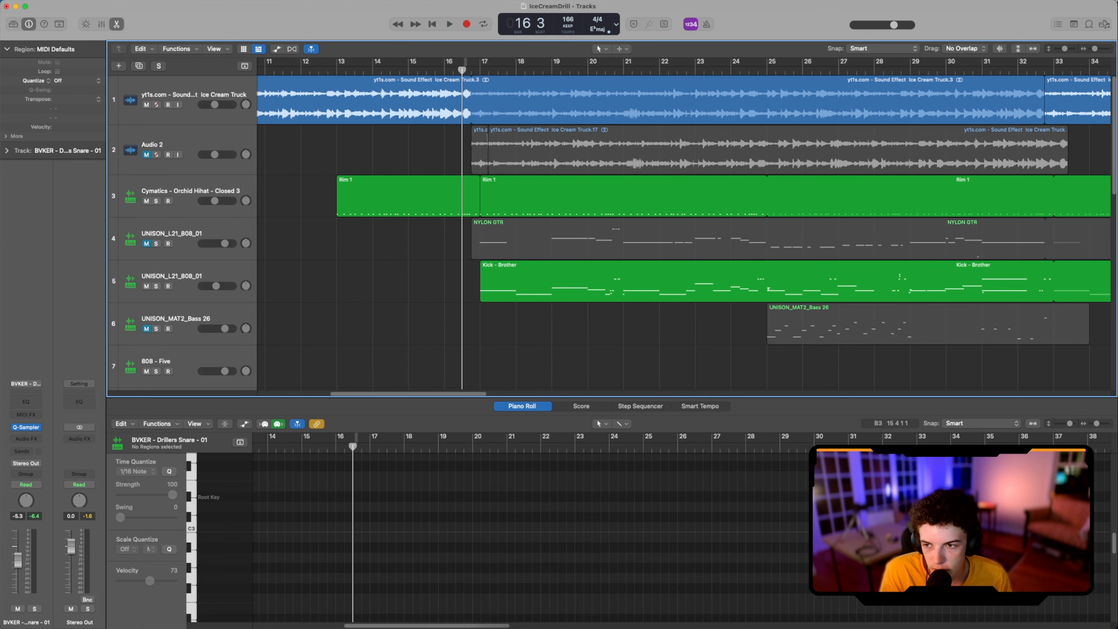
left_click(190, 144)
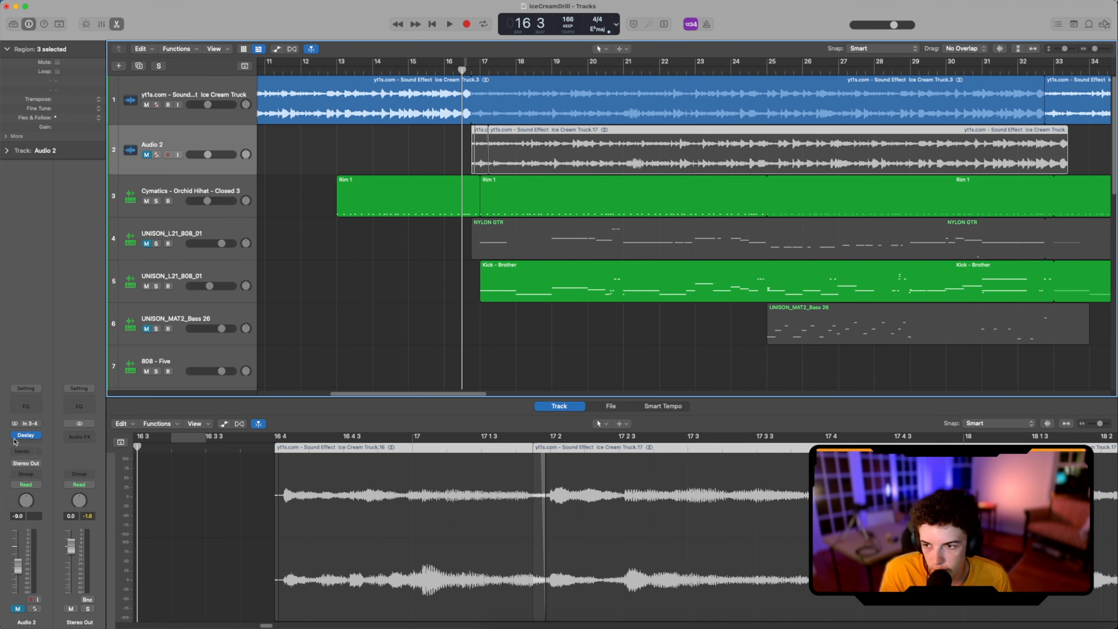
left_click(27, 435)
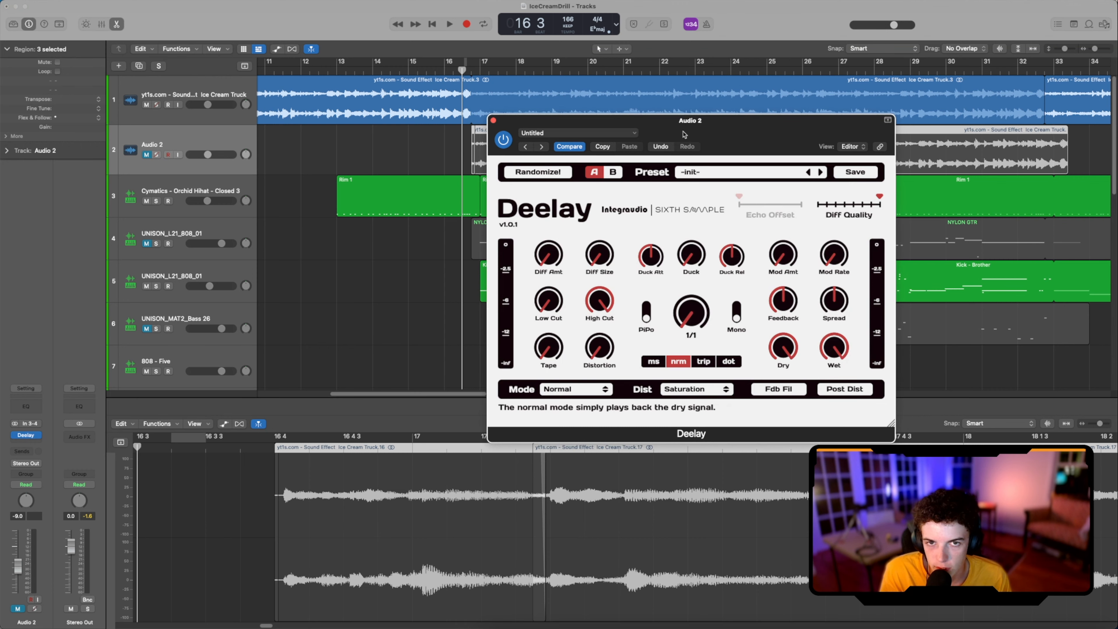
left_click_drag(684, 134, 214, 317)
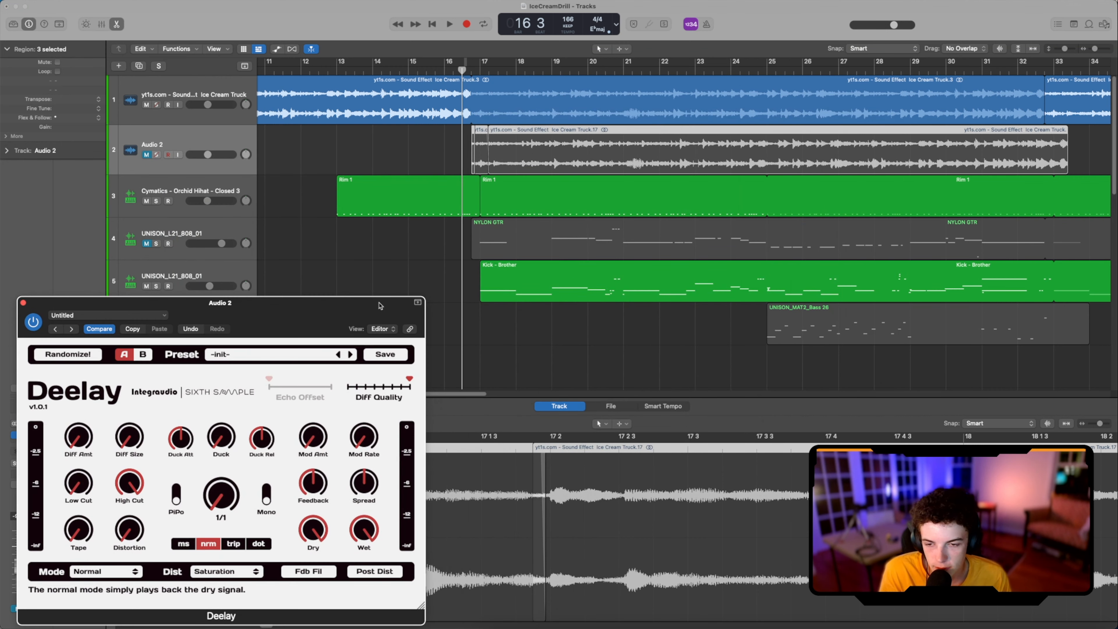
Step: Mute the original ice cream truck track, unmute Audio 2, and mute its long Ice Cream Truck.17 region so only the short opening region plays
left_click(146, 106)
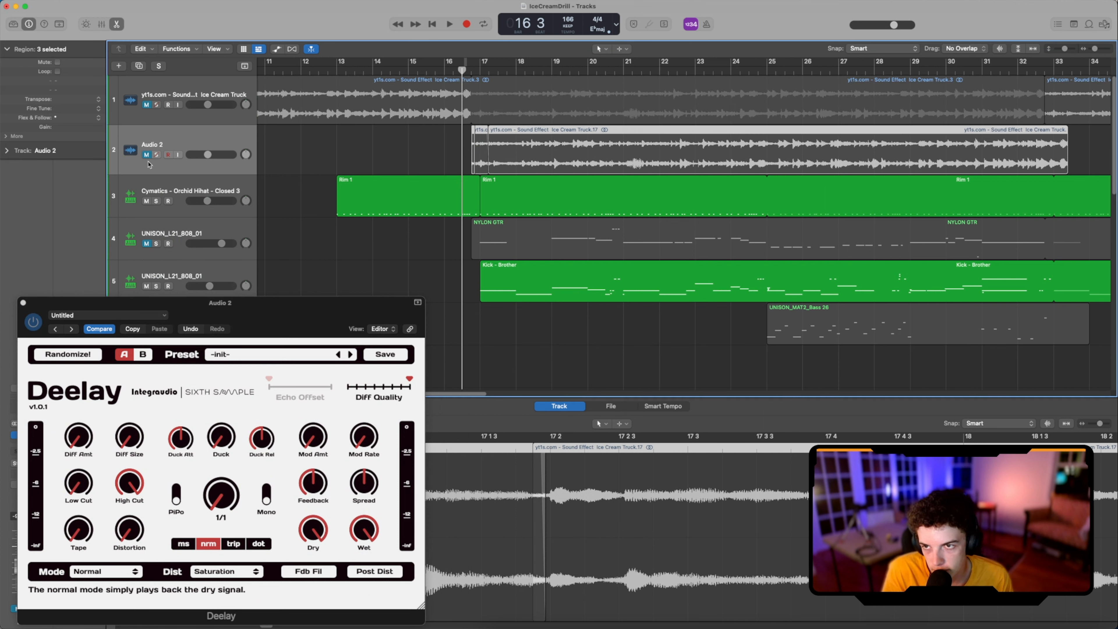
left_click(146, 155)
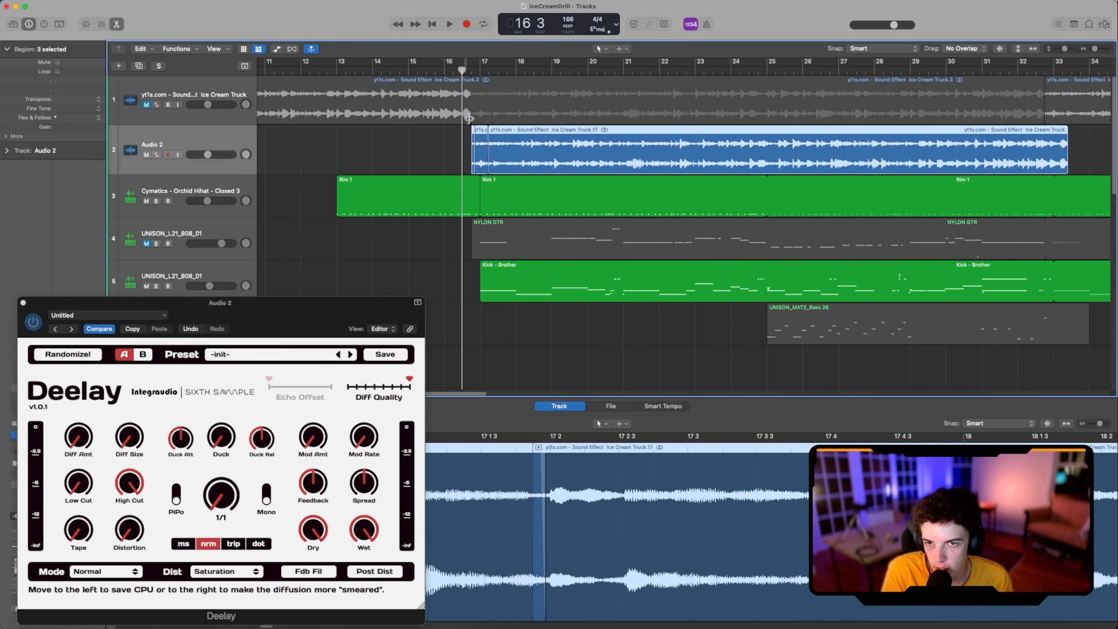
left_click(478, 139)
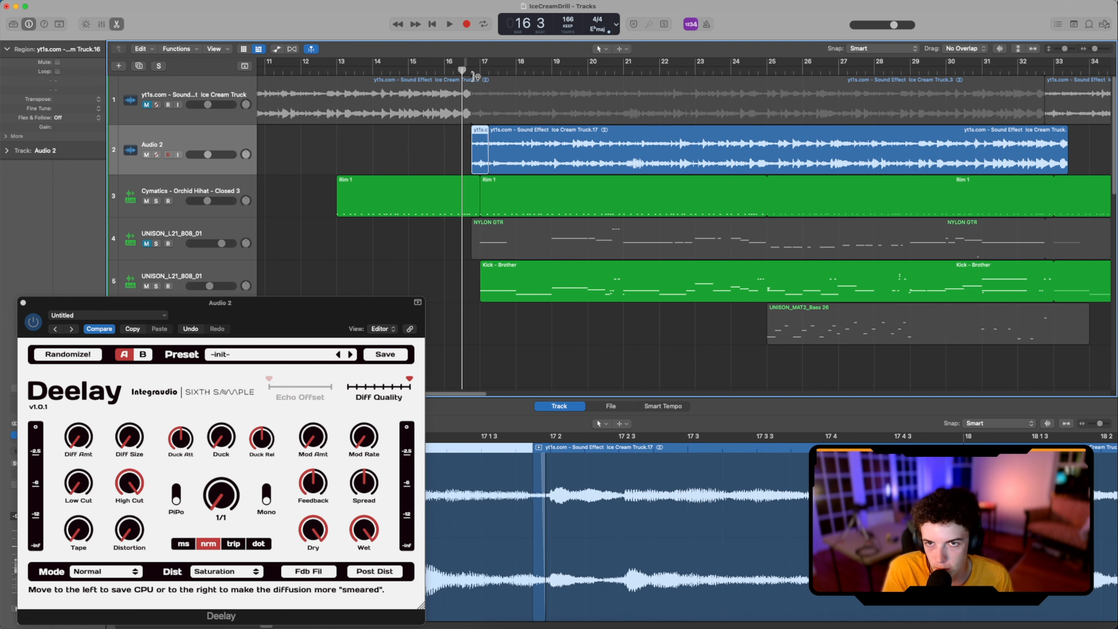
left_click(511, 145)
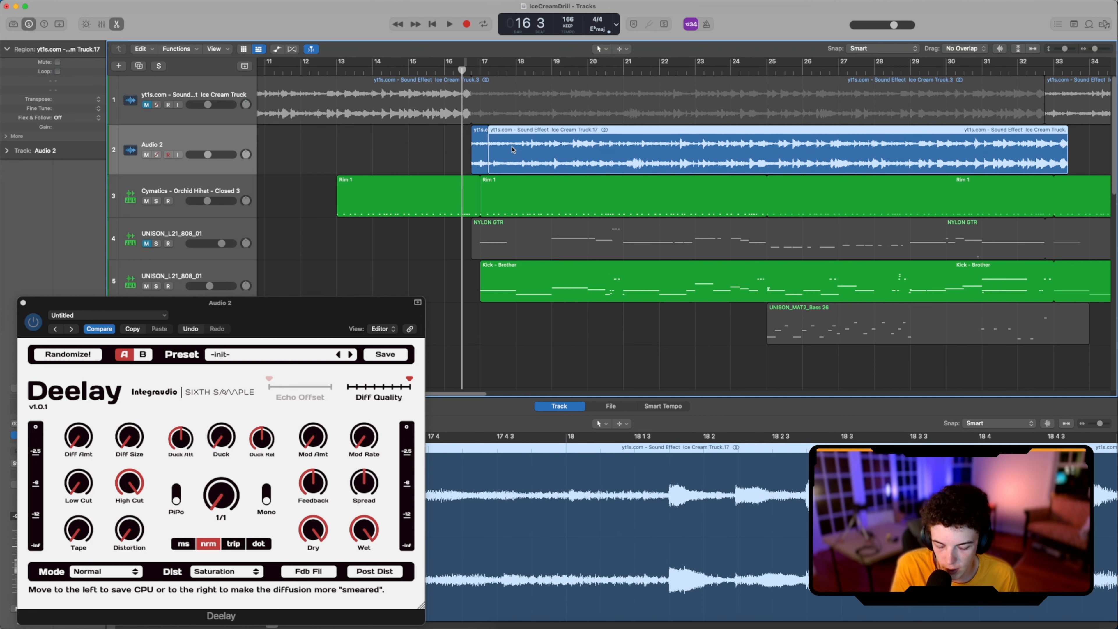
key("ctrl+m")
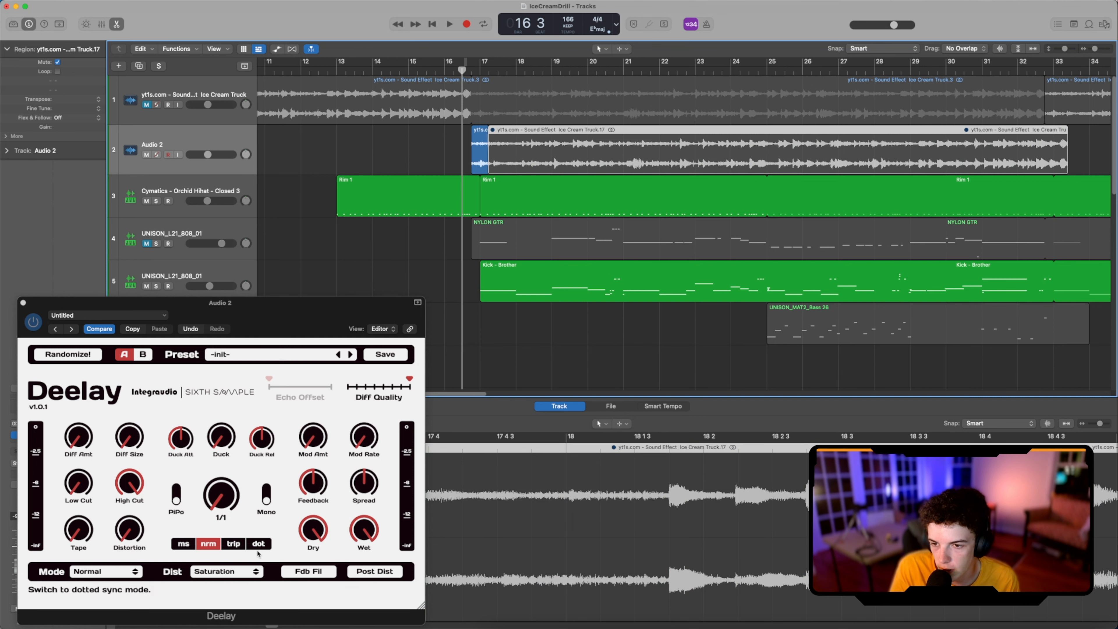
Step: Play the delayed sample from bar 16 to bar 20, stop playback, and set Deelay's delay time to 1/8
key("space")
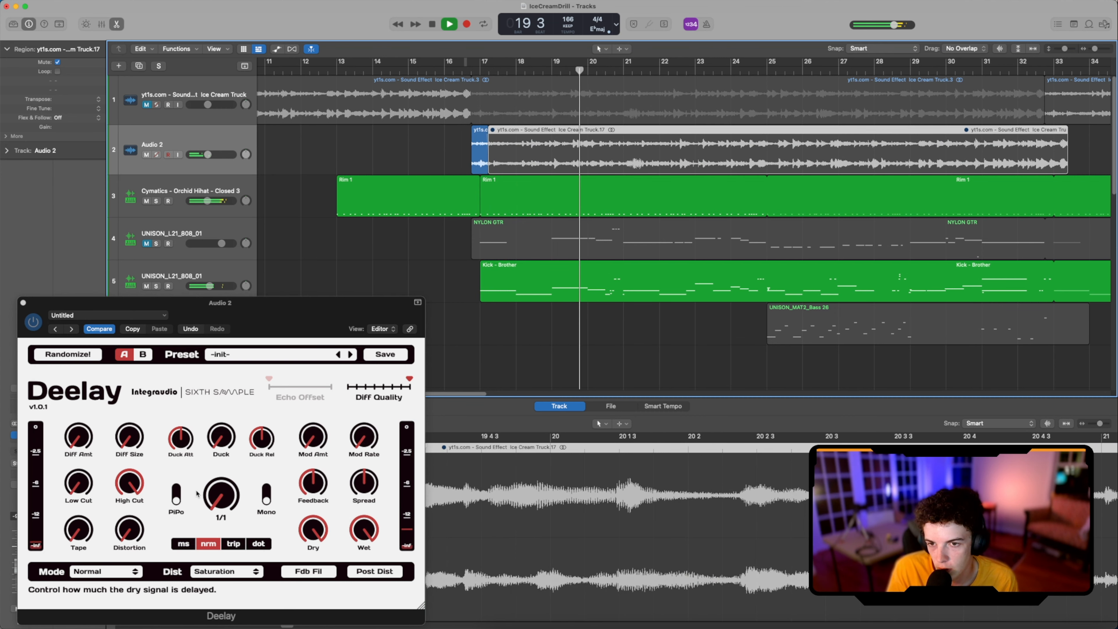
key("space")
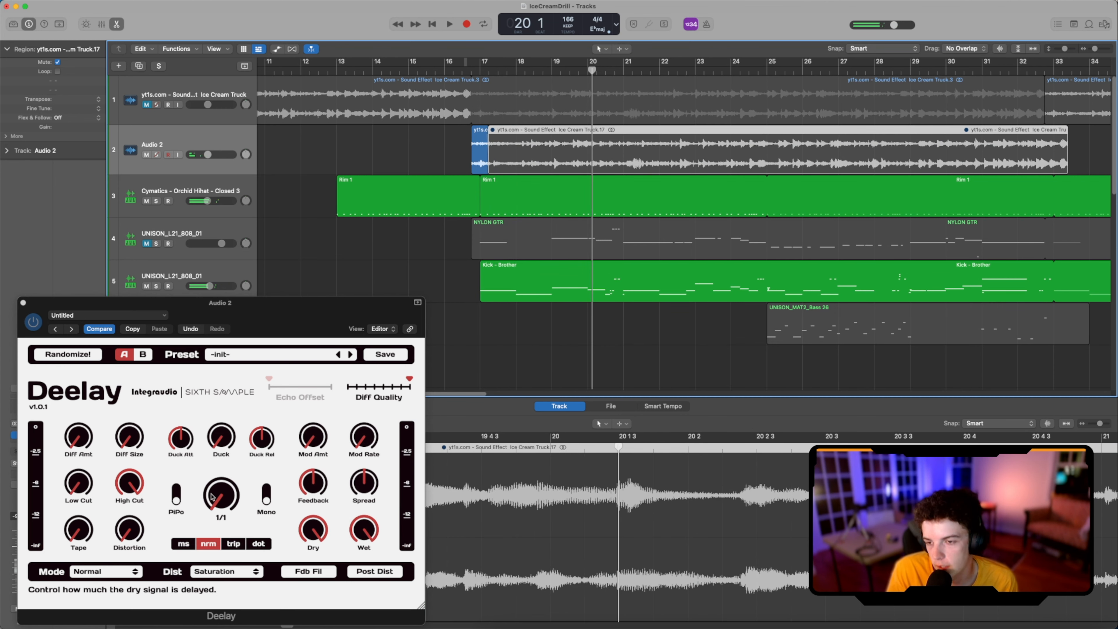
left_click_drag(210, 497, 223, 465)
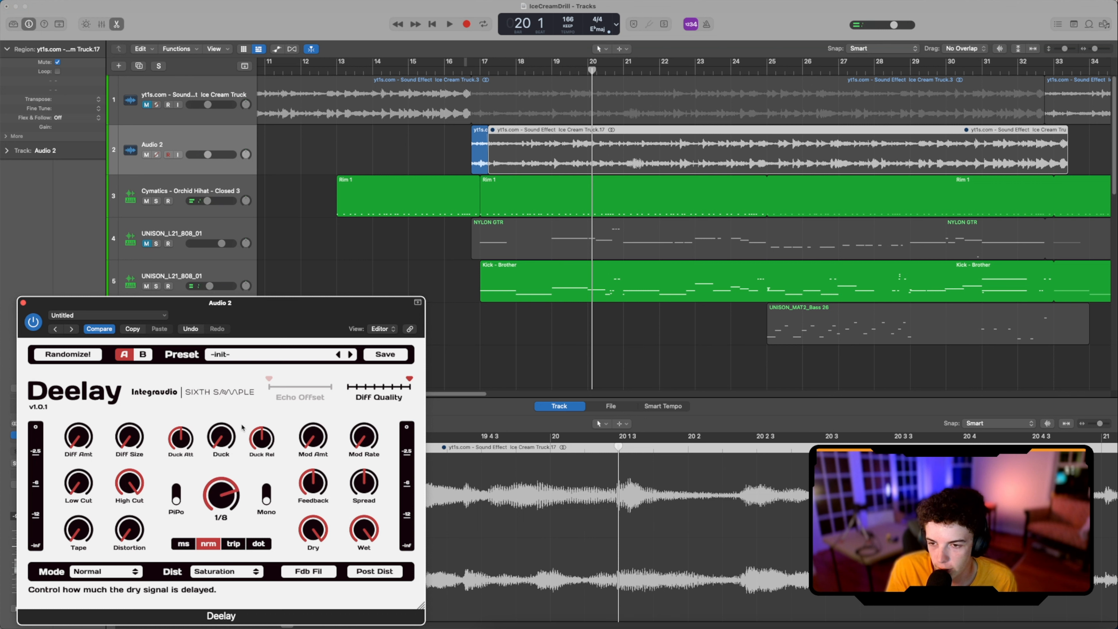
Step: Replay the passage twice from about bar 16 beat 3 to hear the 1/8 delay, and stop at bar 18
left_click(464, 70)
key("space")
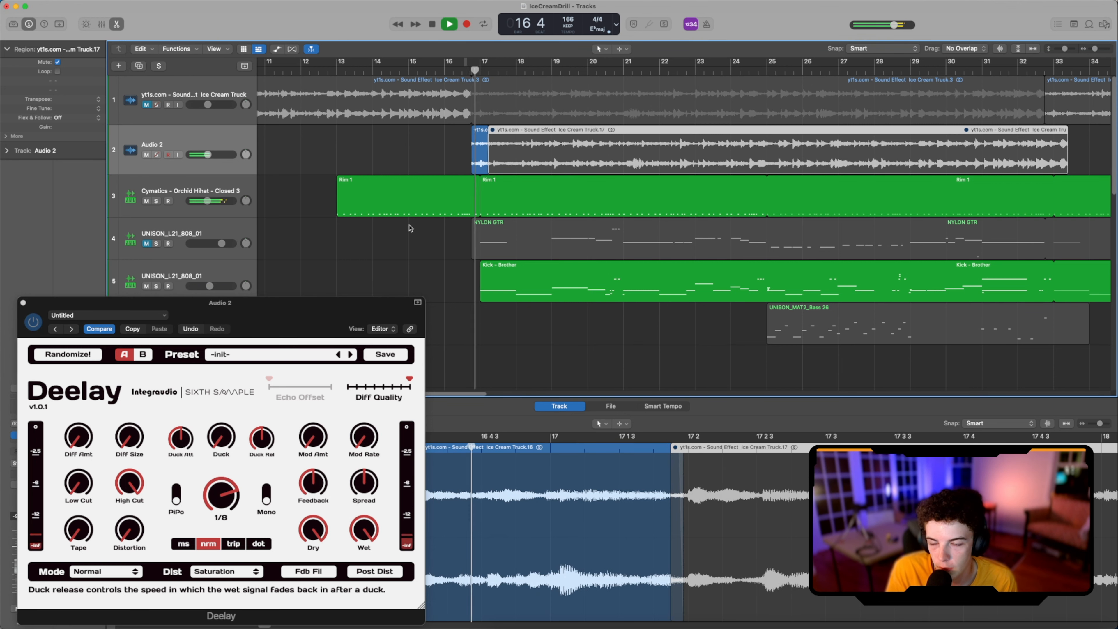
left_click(466, 71)
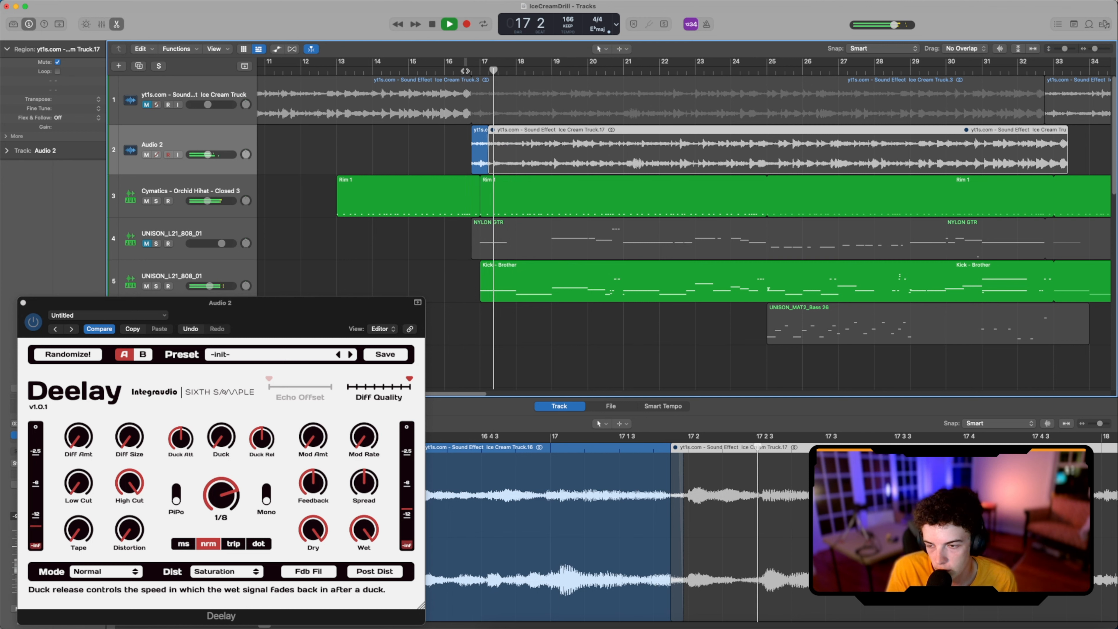
key("space")
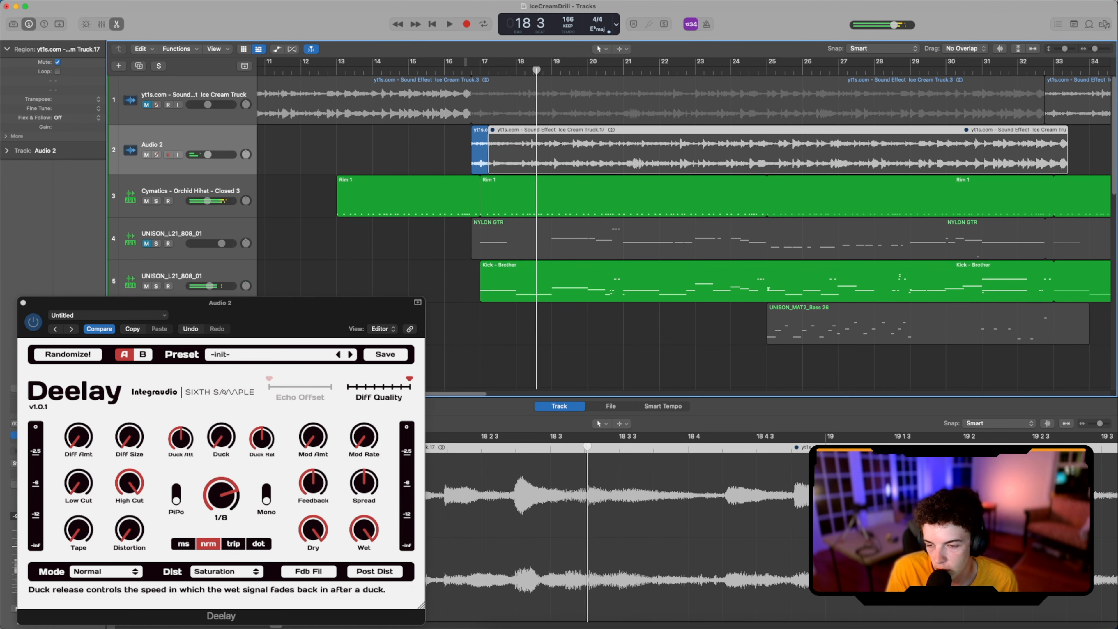
Step: Try Deelay's Rev Chaos mode and play the passage from bar 16 beat 3 to bar 19
left_click(128, 572)
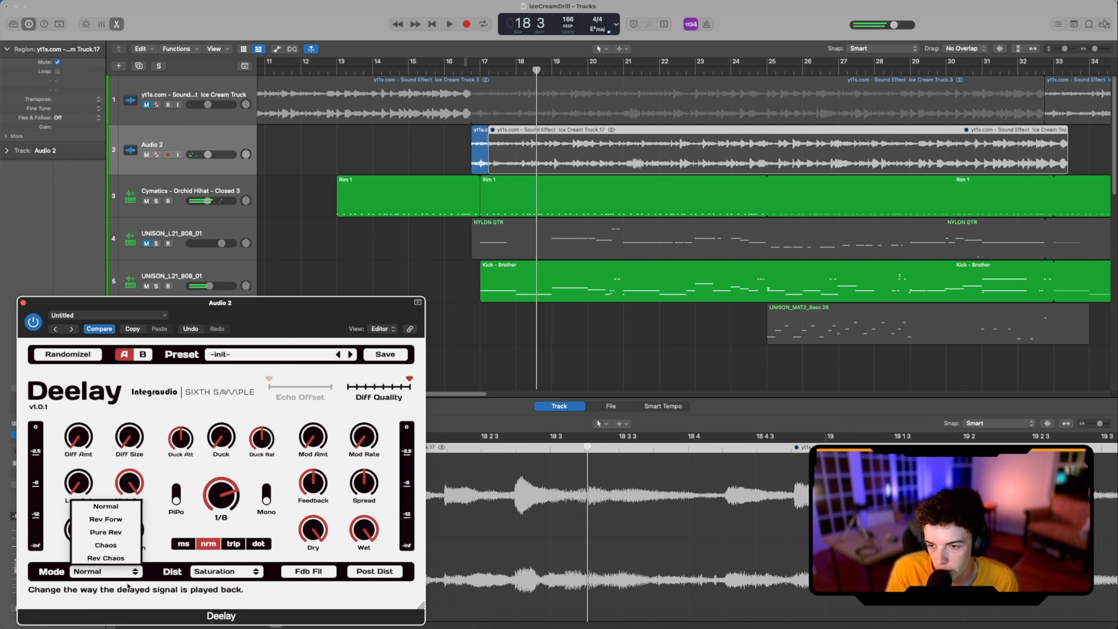
left_click(105, 558)
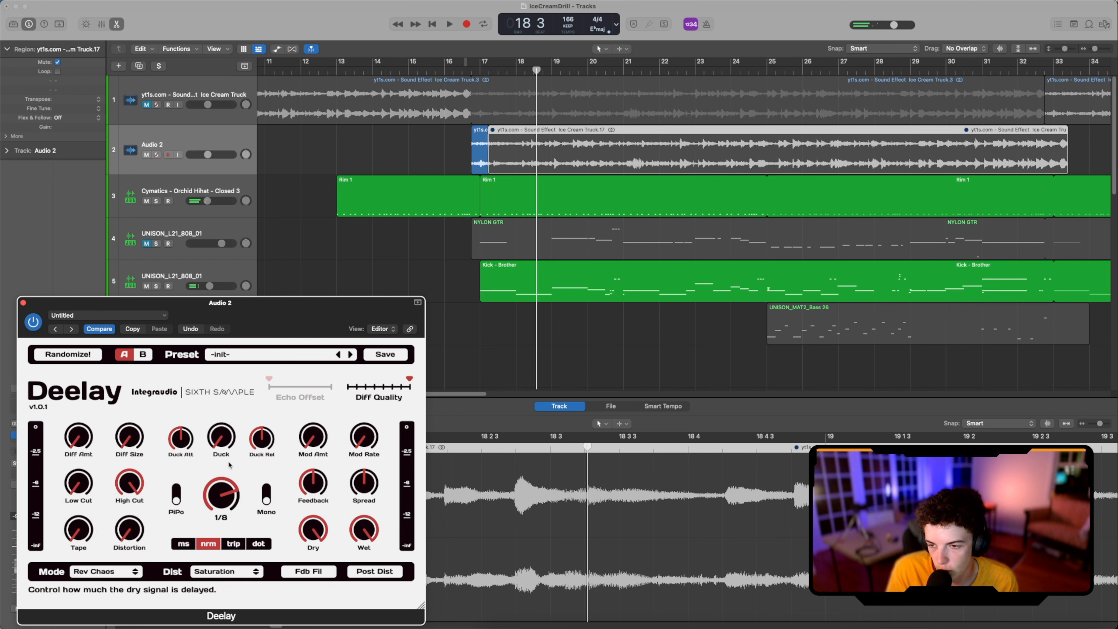
left_click(461, 71)
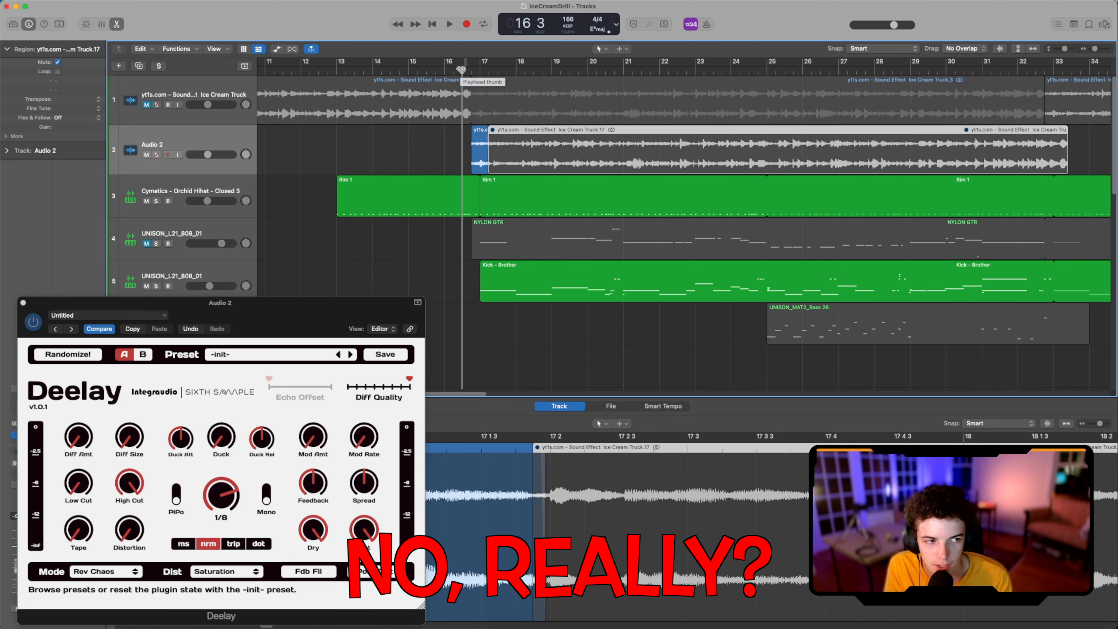
key("space")
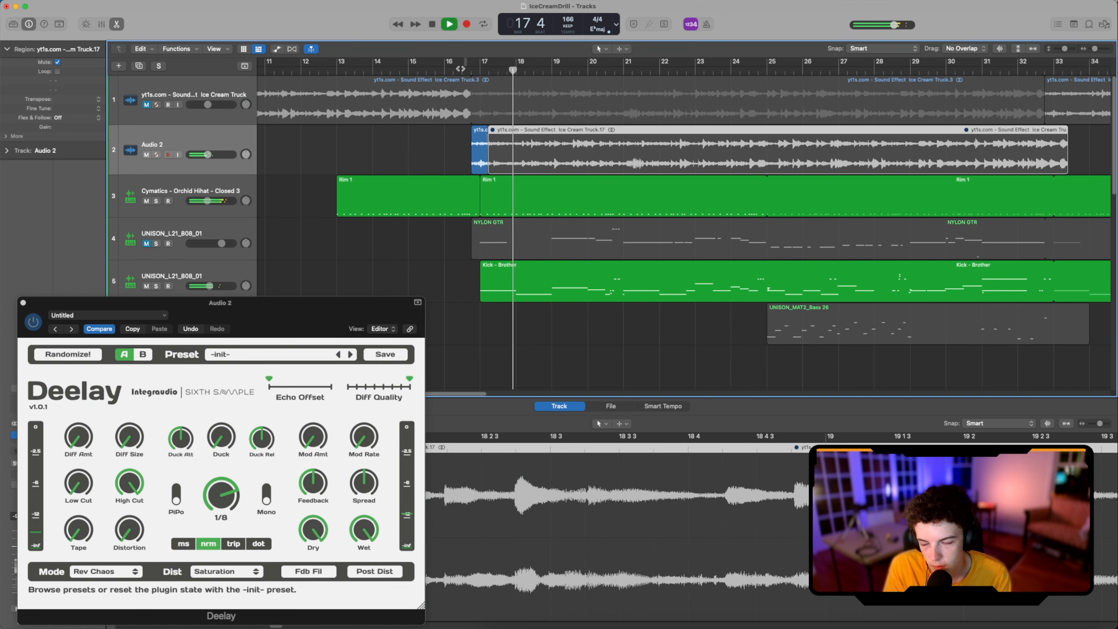
key("space")
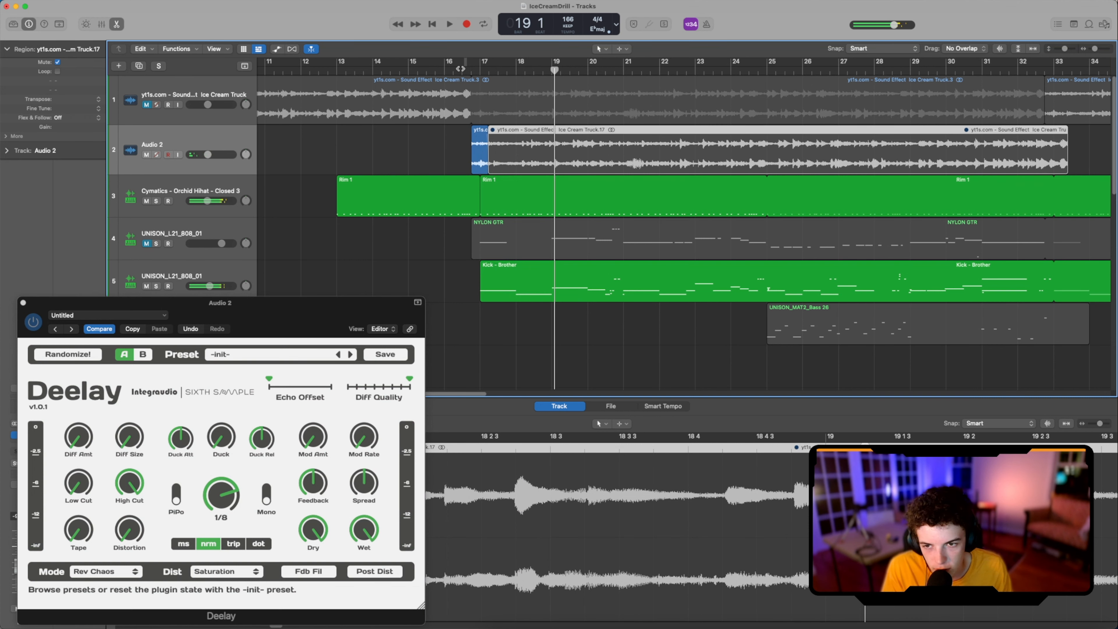
Step: Set Deelay's mode to Rev Forw and play the passage from bar 16
left_click(46, 574)
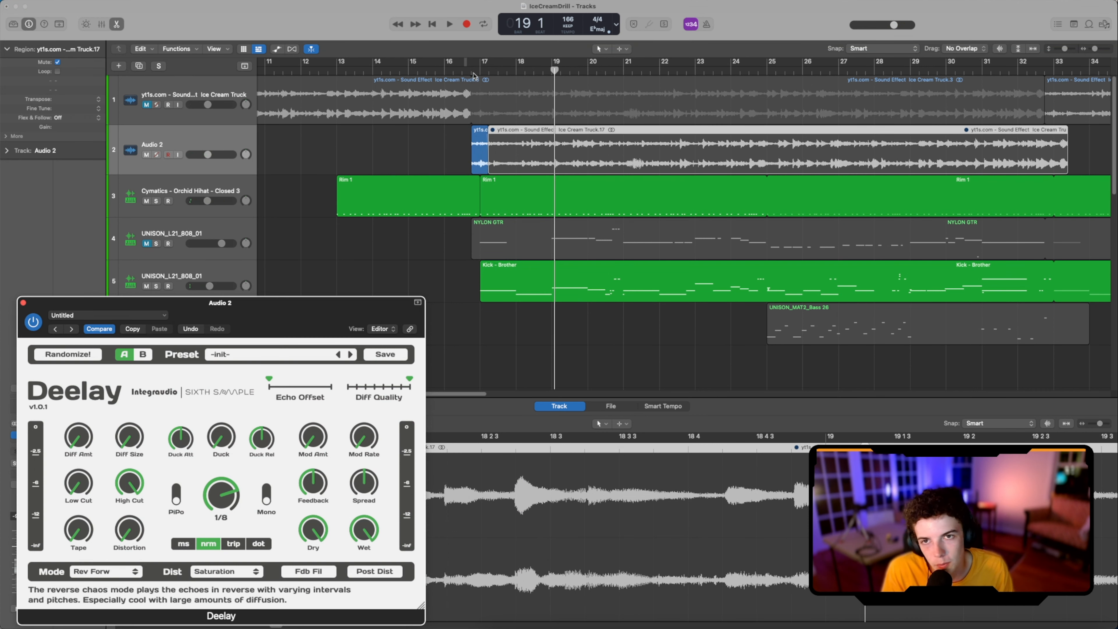
left_click(472, 71)
left_click(449, 77)
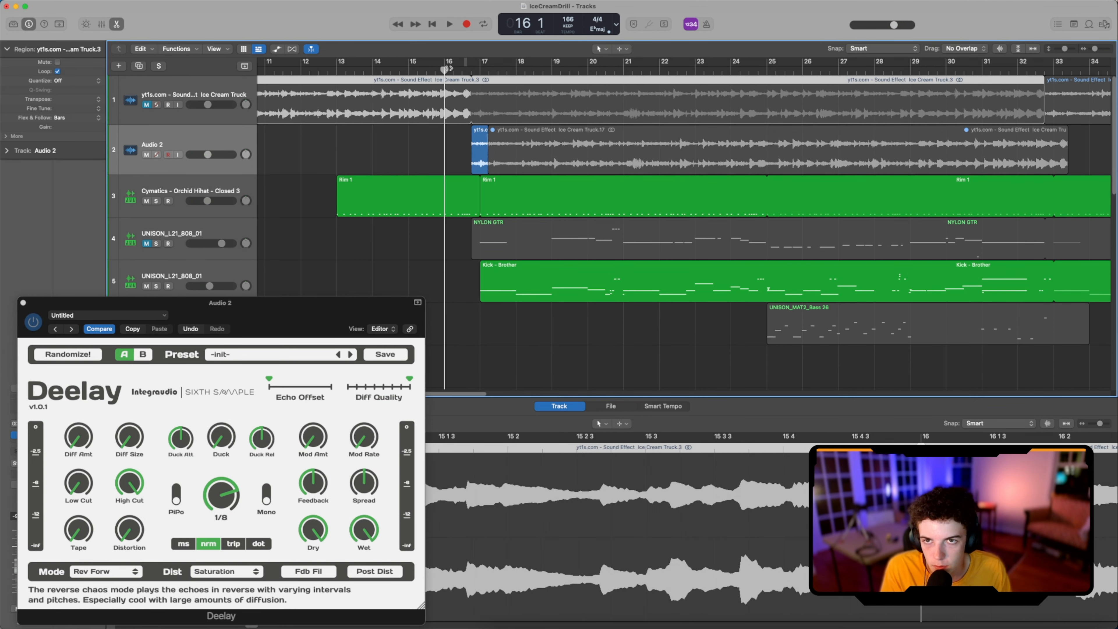
key("space")
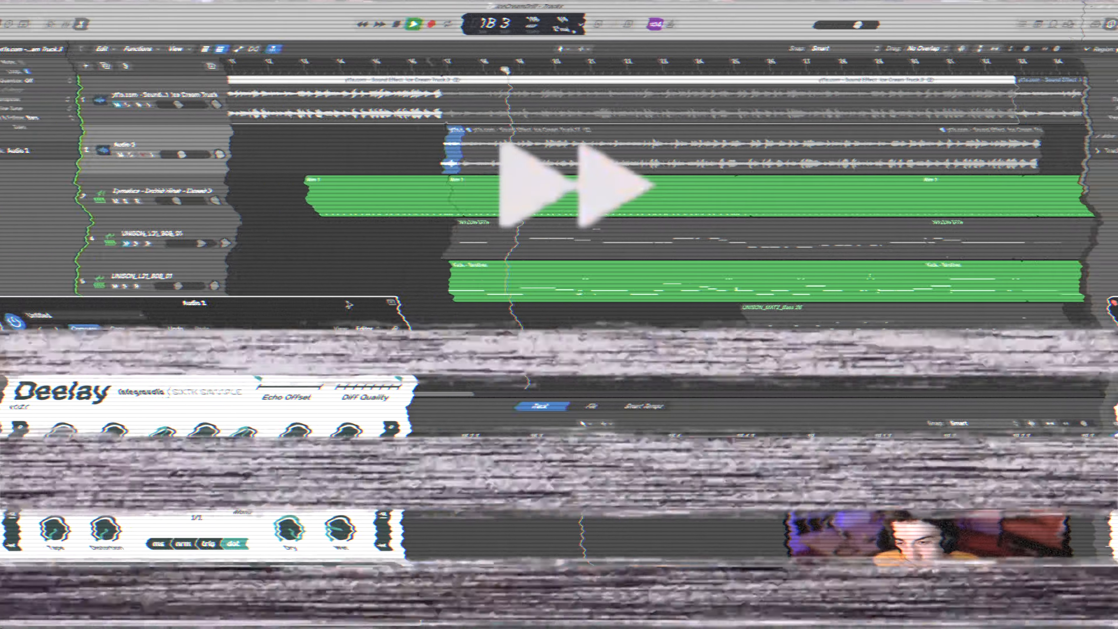
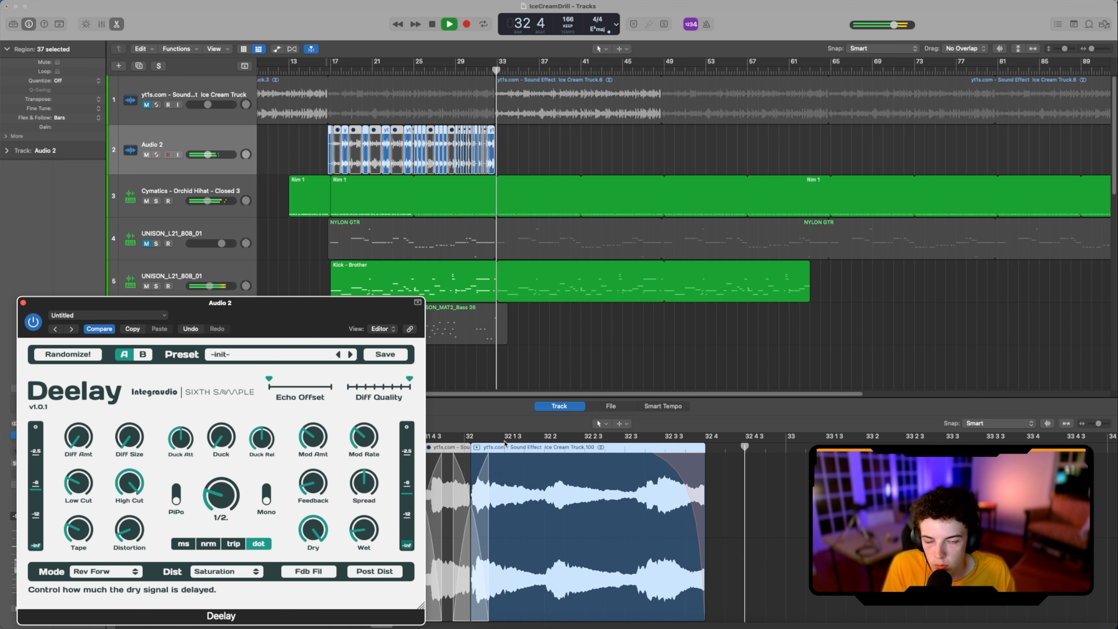
Step: Insert a stereo Filterstep plug-in after Deelay on Audio 2 and draw a filter step pattern across the grid
left_click(440, 440)
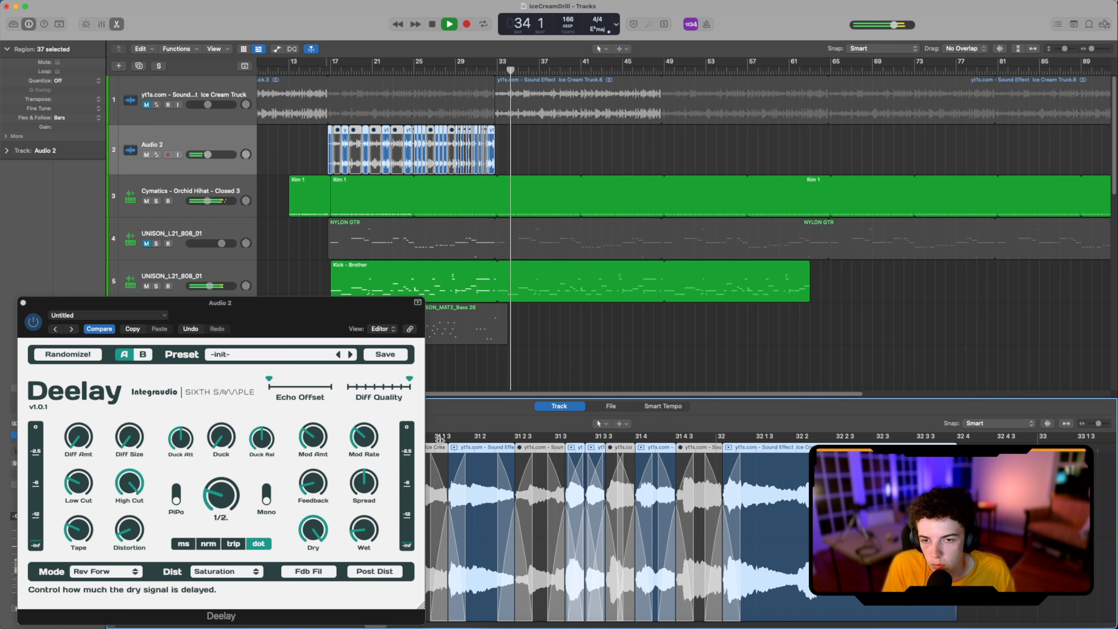
scroll(440, 439, "left", 7)
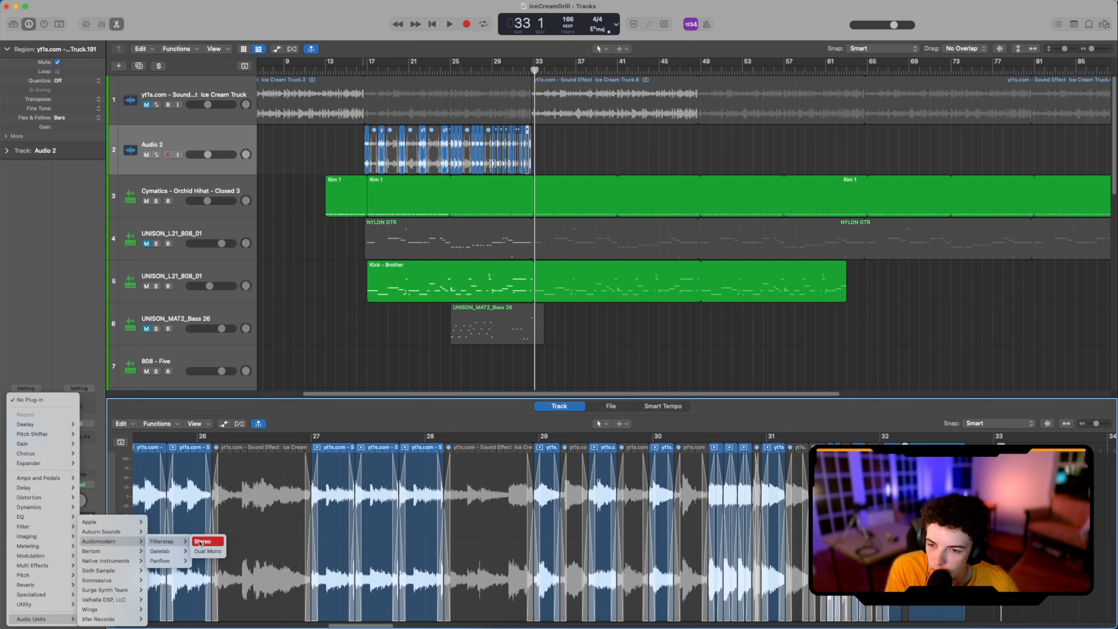
left_click(200, 541)
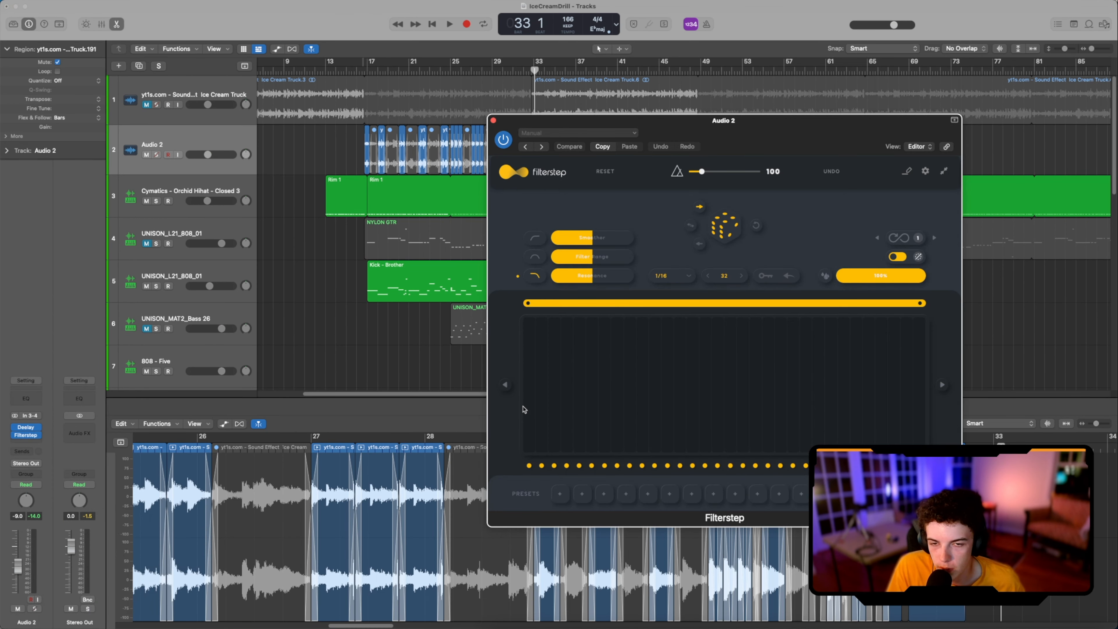
mouse_move(531, 369)
left_mouse_down()
mouse_move(731, 436)
mouse_move(876, 352)
mouse_move(925, 352)
mouse_move(594, 323)
mouse_move(528, 345)
mouse_move(706, 371)
mouse_move(628, 398)
left_mouse_up()
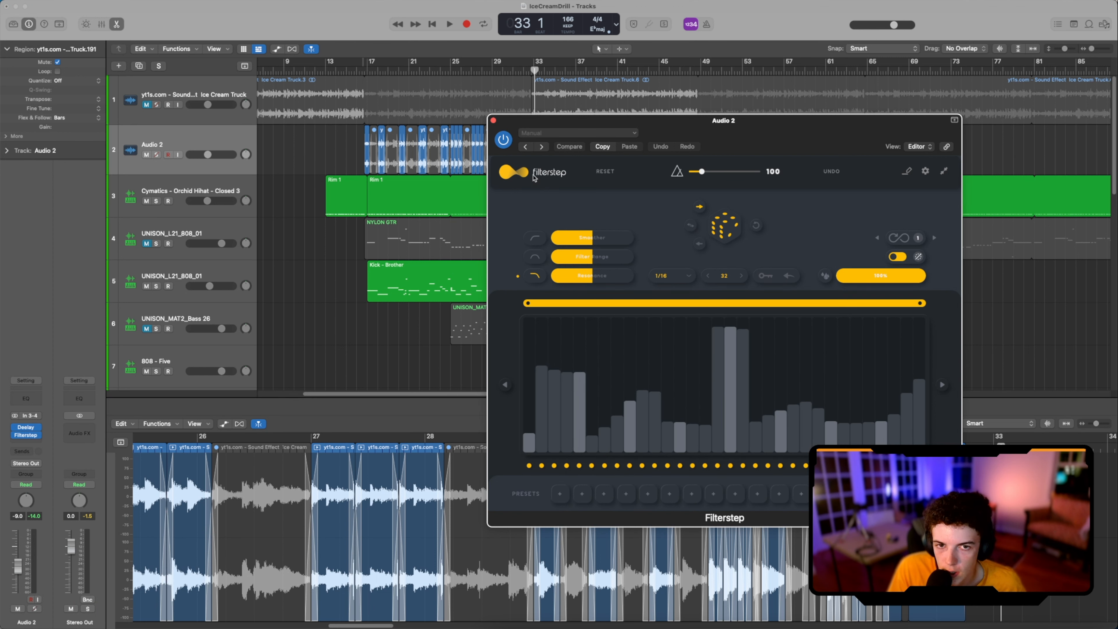
Step: Move the Filterstep window off the arrangement, play the chopped section, and reshape the filter step pattern
left_click(548, 112)
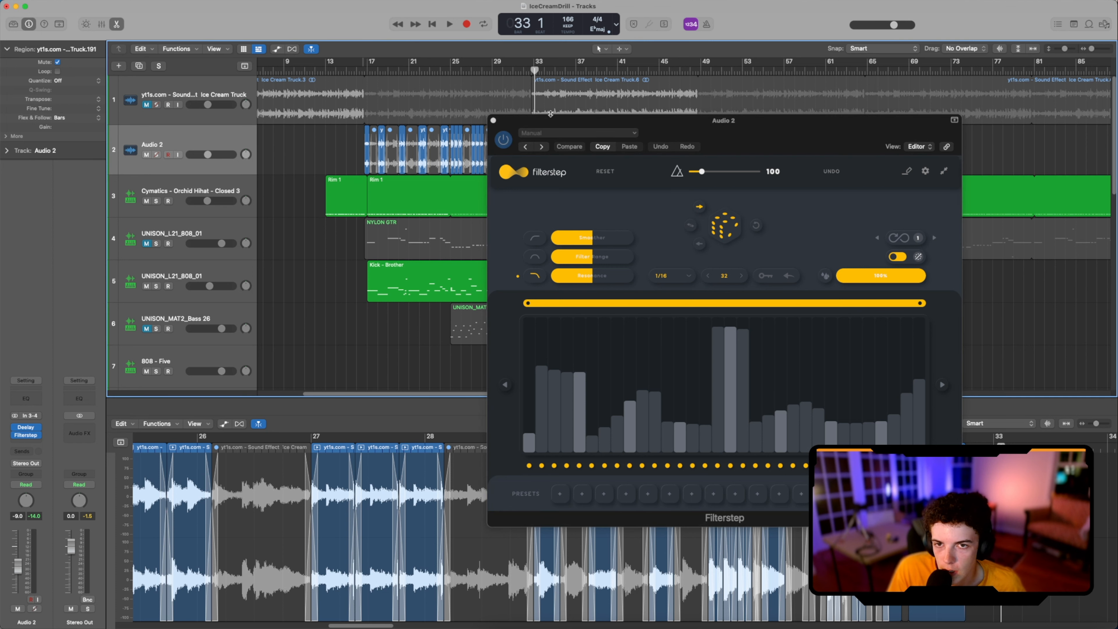
left_click_drag(550, 119, 825, 158)
left_click(396, 73)
key("space")
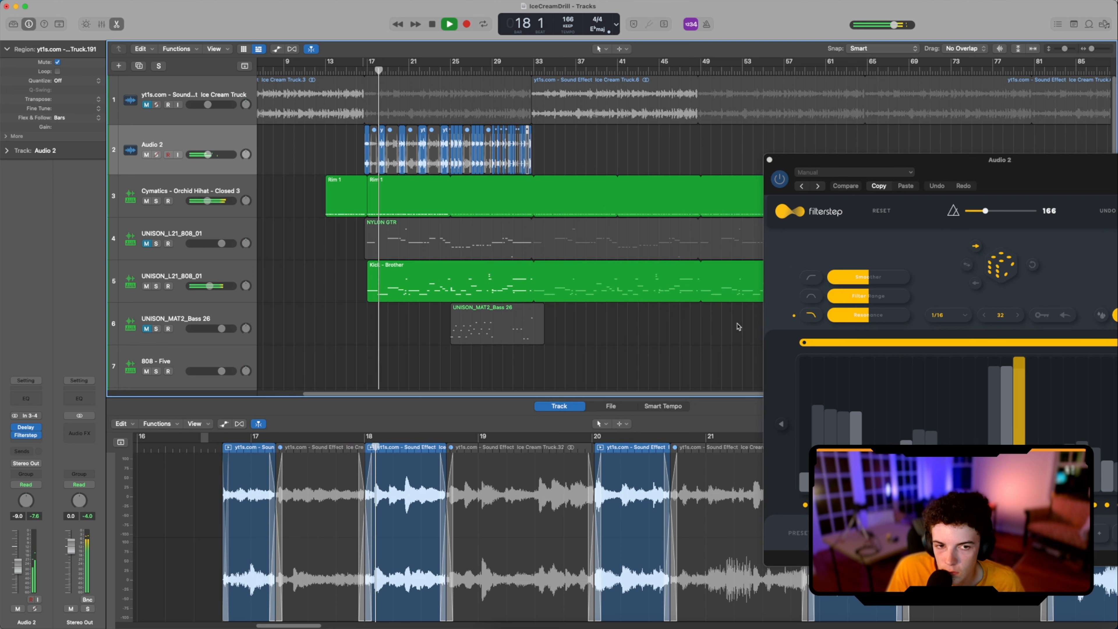
left_click(806, 411)
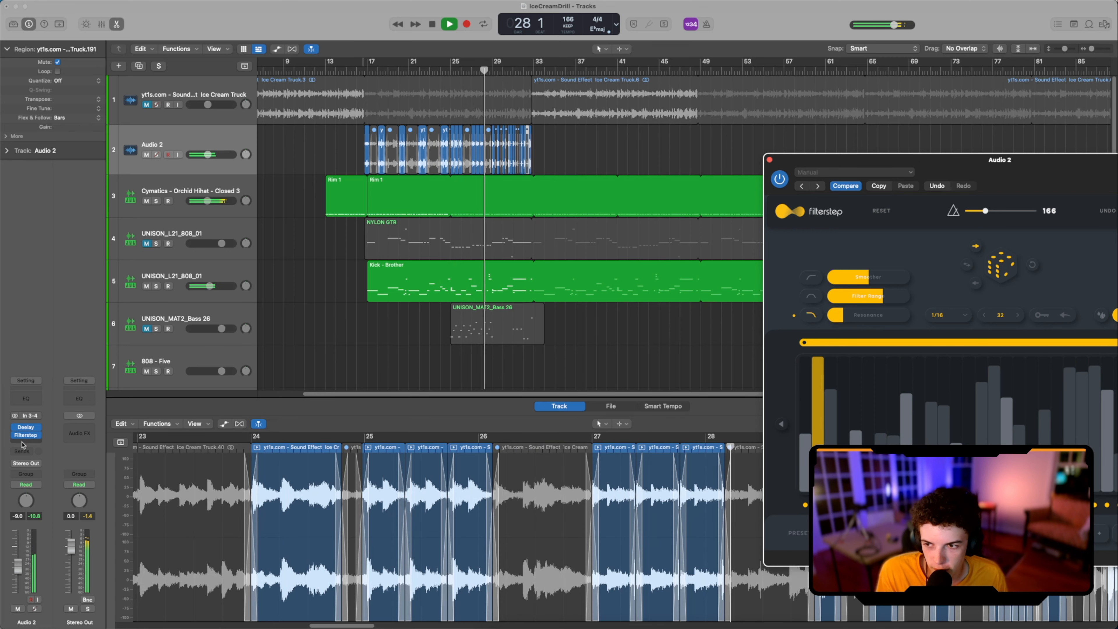
Step: Insert OTT ahead of Deelay on Audio 2 and replay from bar 16
left_click(25, 428)
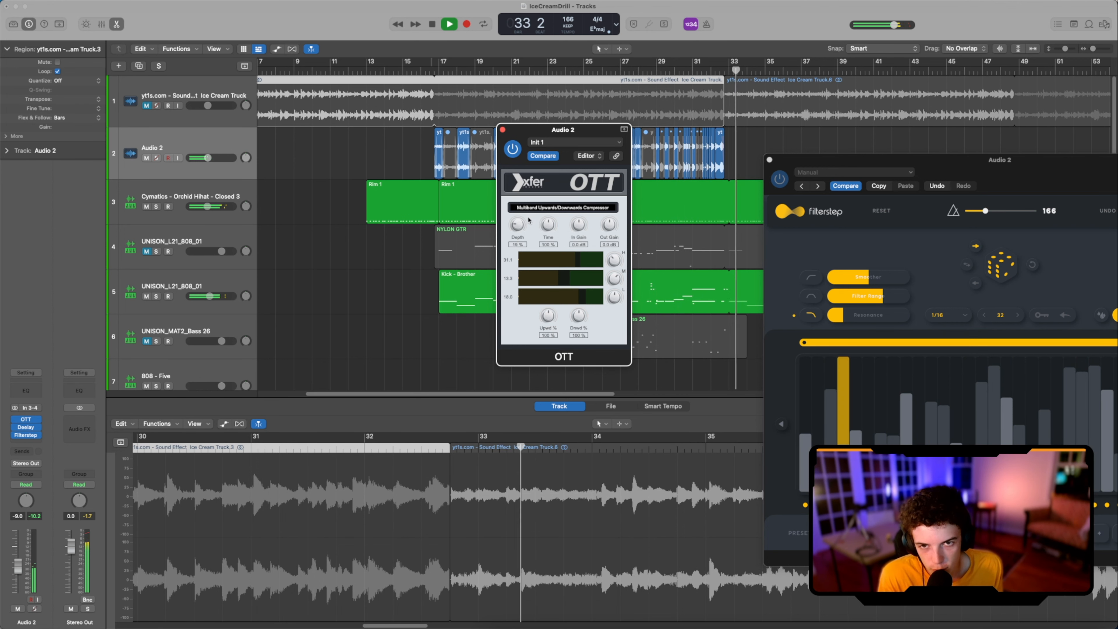
left_click(420, 72)
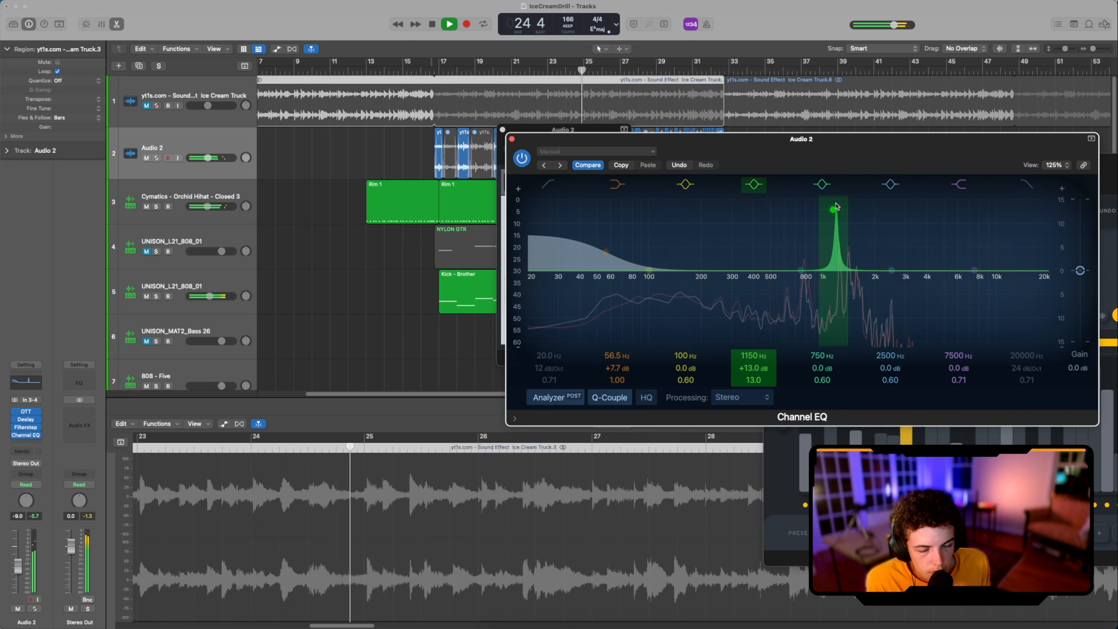
Step: Add a Channel EQ to Audio 2 with +7.7 dB at 56.5 Hz and -3.7 dB at 1850 Hz, and replay from bar 16
left_click_drag(836, 207, 867, 226)
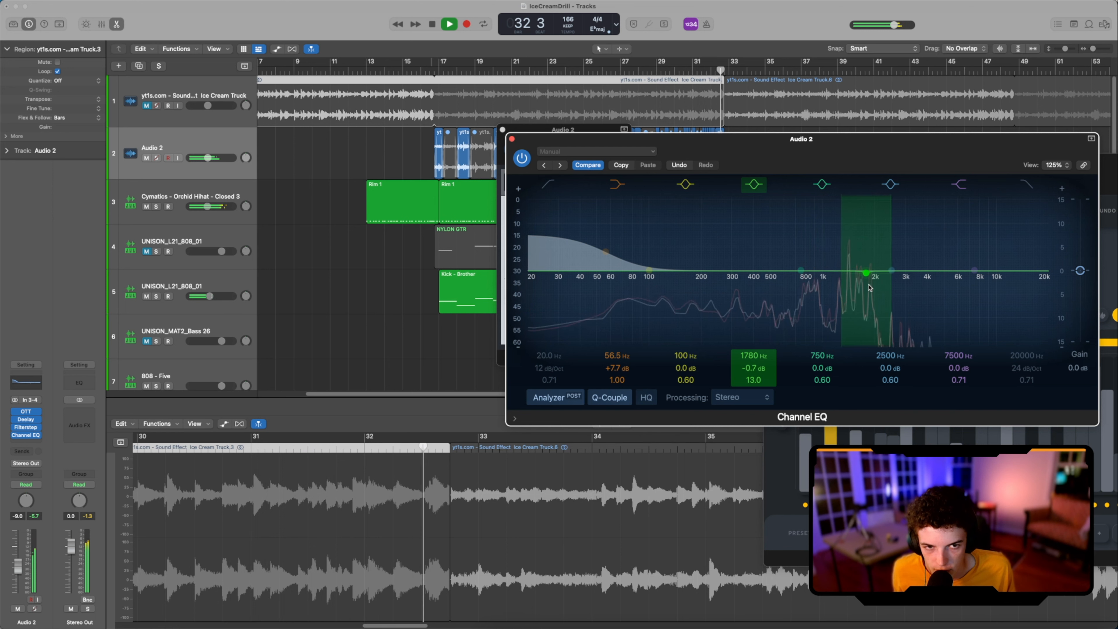
left_click_drag(869, 287, 894, 290)
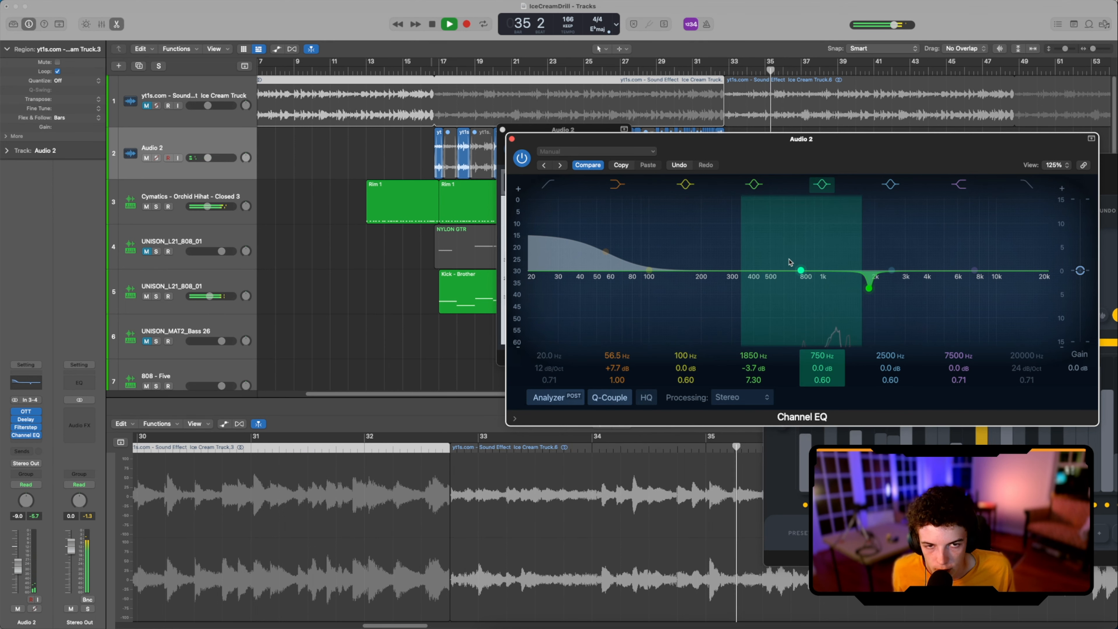
left_click(430, 71)
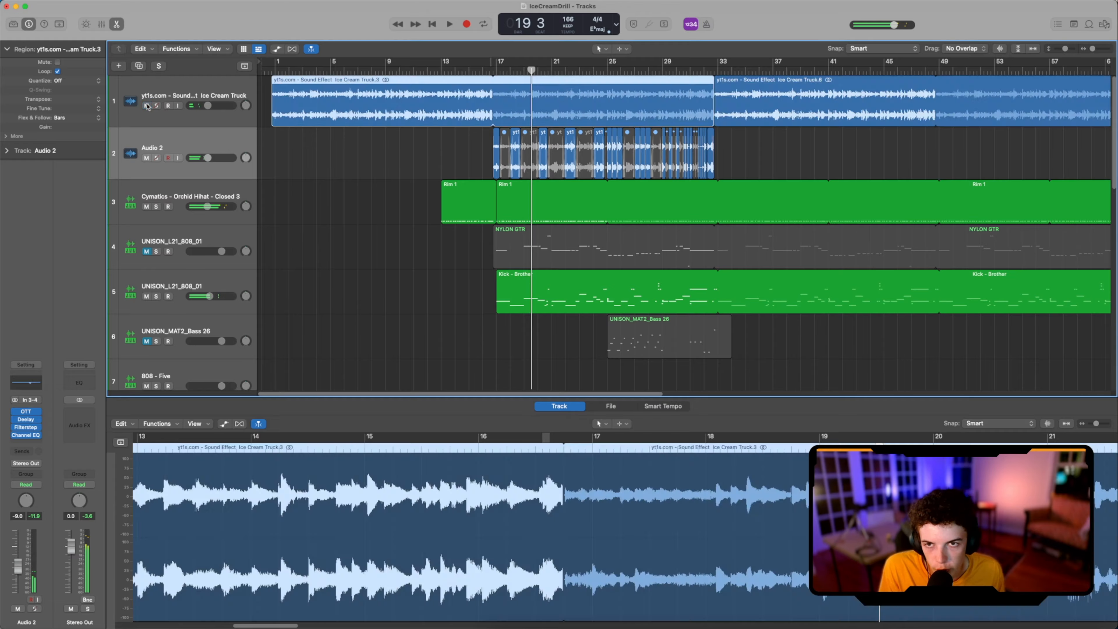
Step: Copy the ice cream truck sample onto a new track, Audio 3, starting at bar 17, and turn off looping on the copies
left_click(179, 95)
key("super+d")
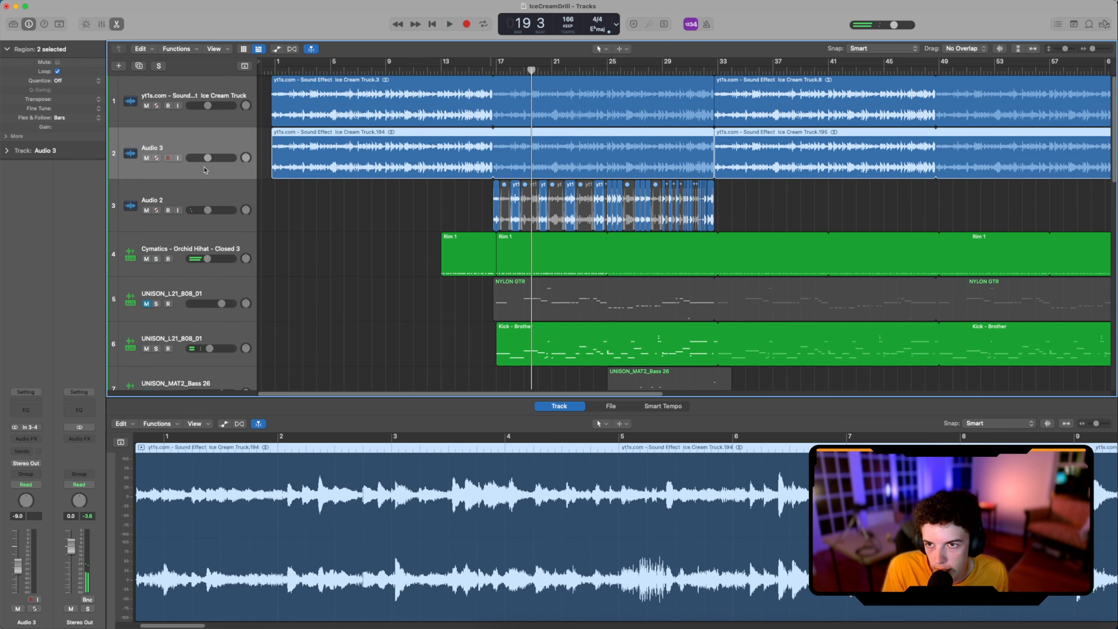
left_click_drag(390, 159, 629, 152)
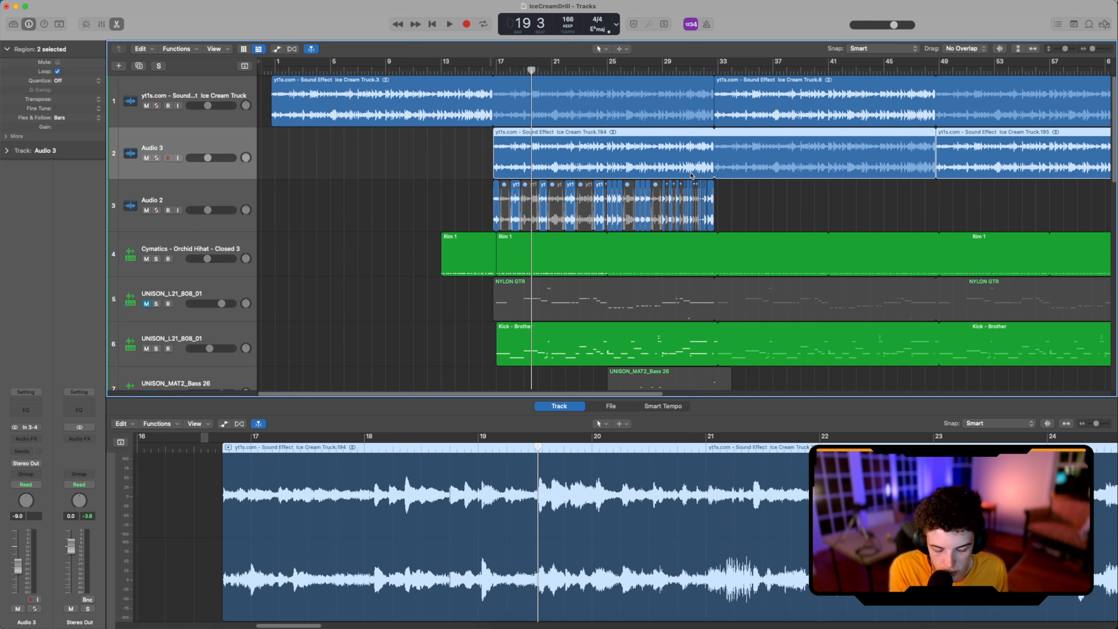
key("l")
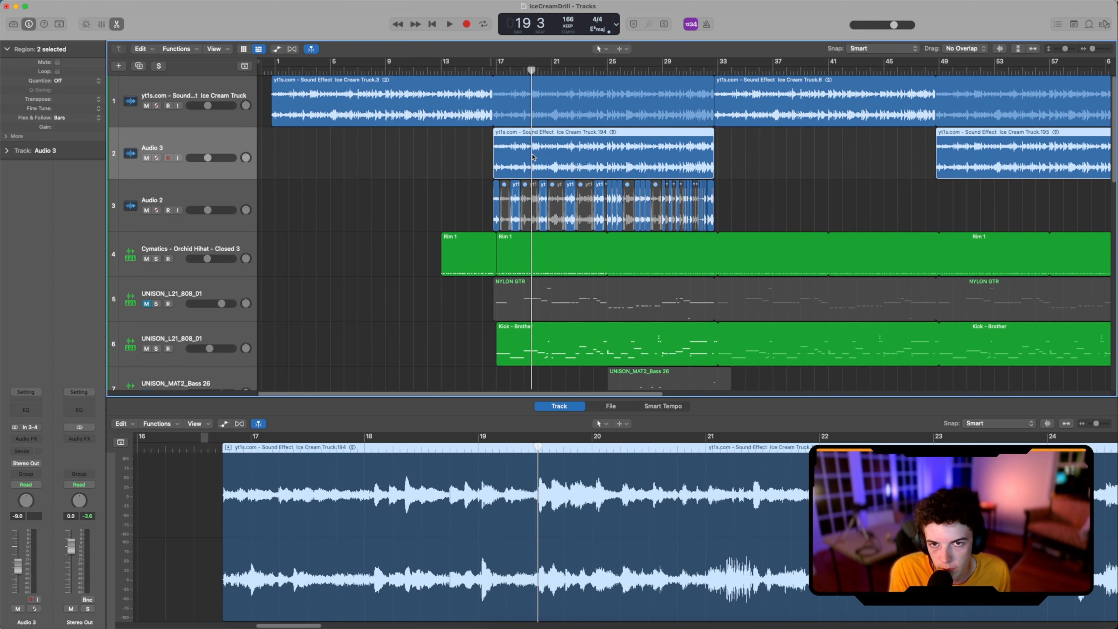
Step: Delete the copied region at bar 49 and shorten the first loop on track 1 so it ends at bar 17
left_click(857, 144)
left_click(968, 159)
key("Delete")
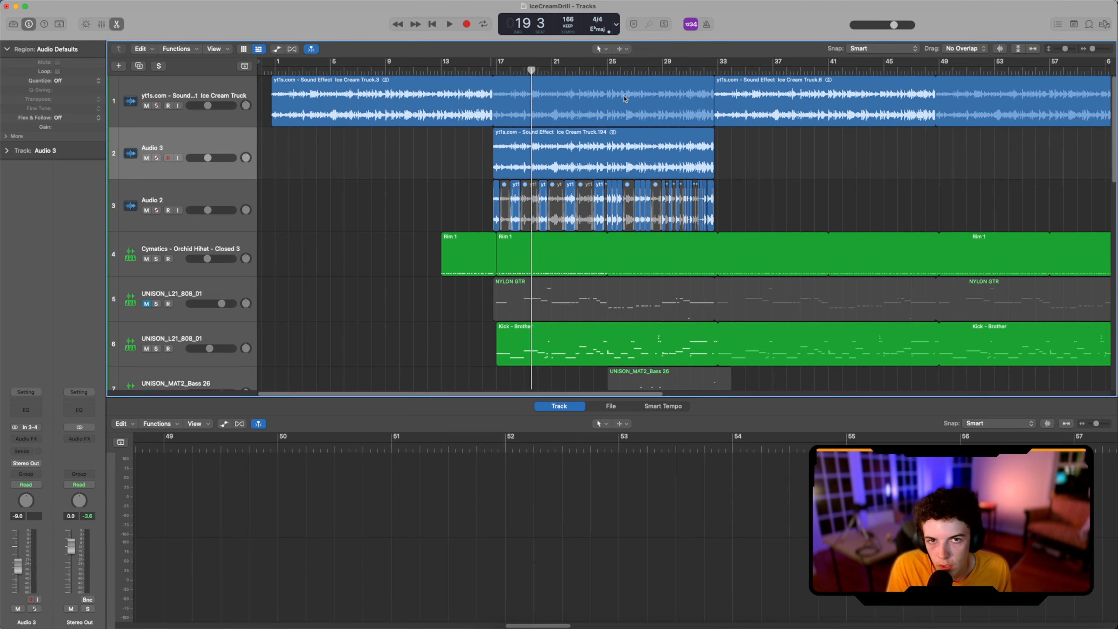
left_click(630, 104)
left_click_drag(715, 120, 481, 126)
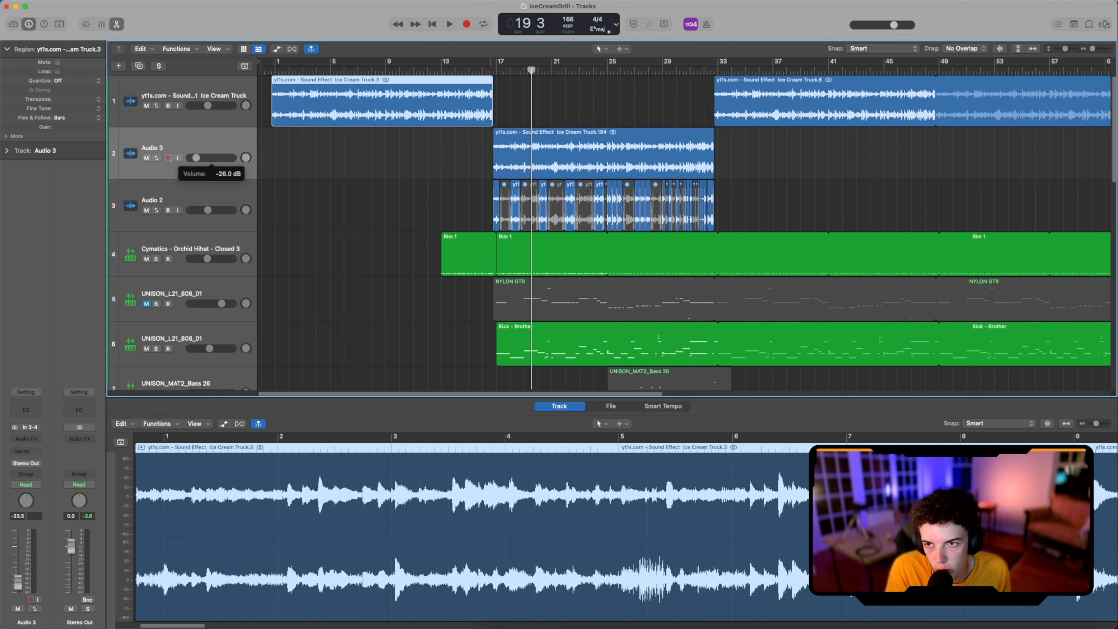
Step: Play the layered section from before bar 17 and again from about bar 18, setting Audio 3's volume to -14.4 dB
double_click(463, 69)
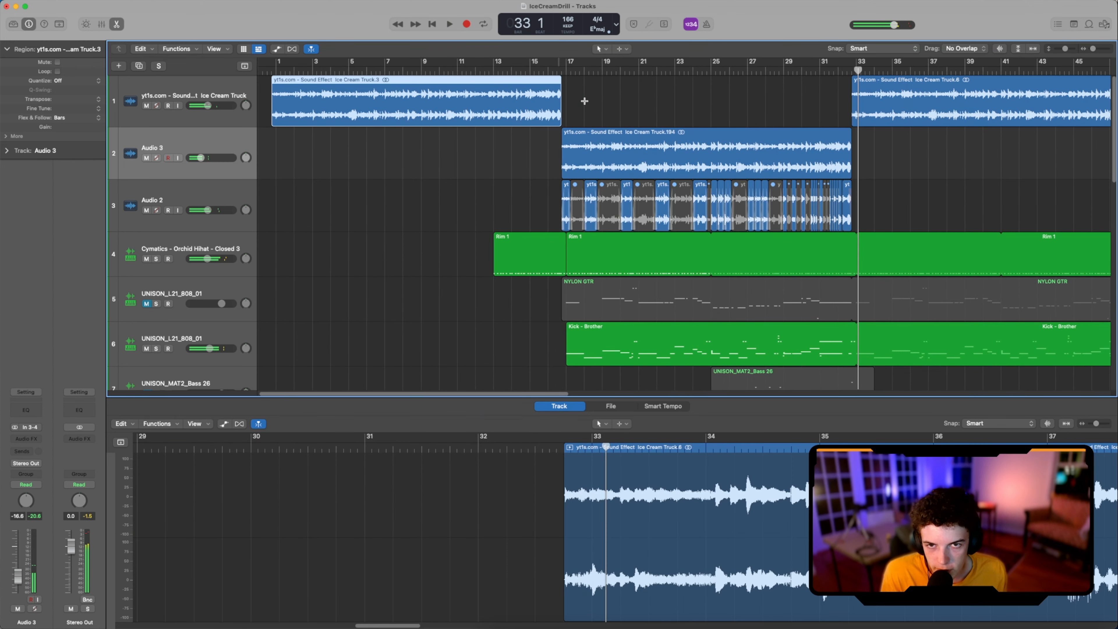
key("super+Right")
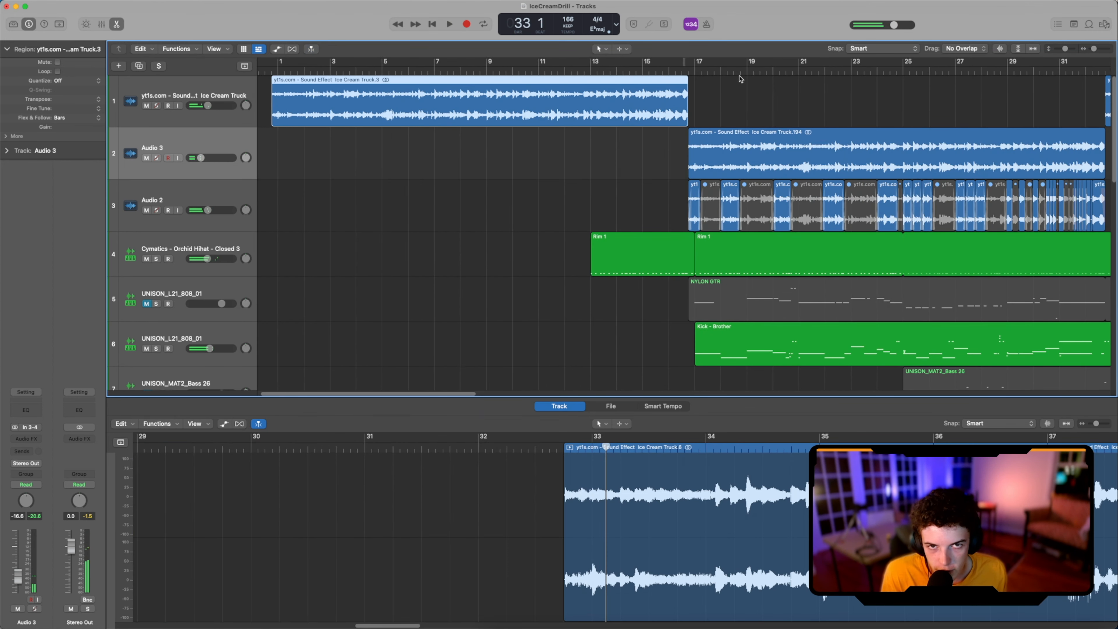
left_click(734, 70)
key("space")
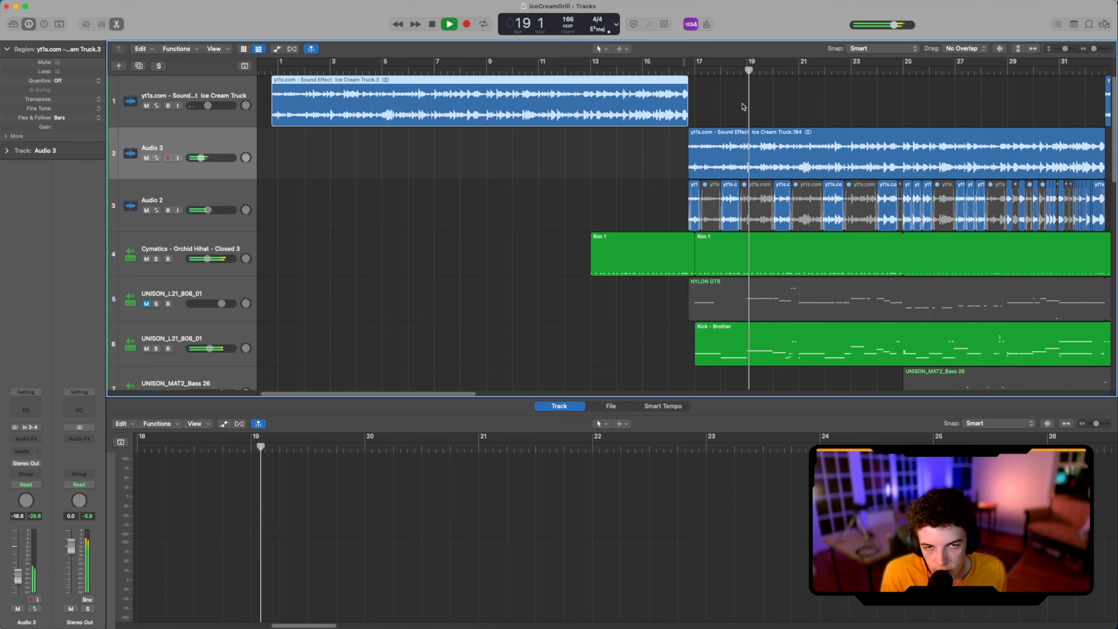
key("super+Left")
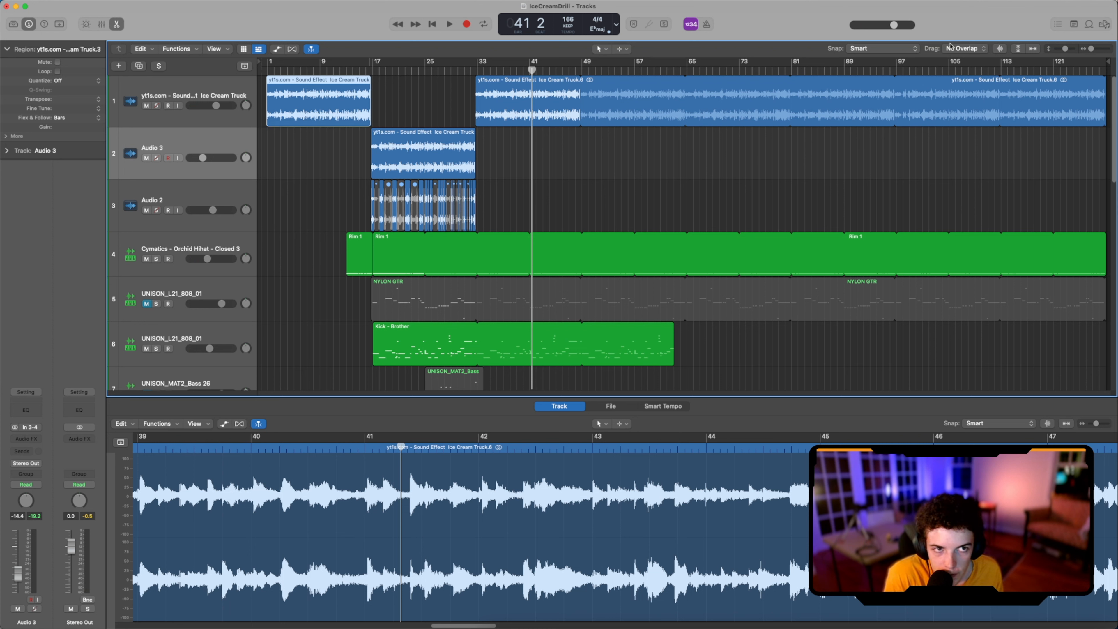
Step: Write the project notes GET BELLS, CHURCH BELLS and ADD THEM in the project note pad
left_click(1074, 25)
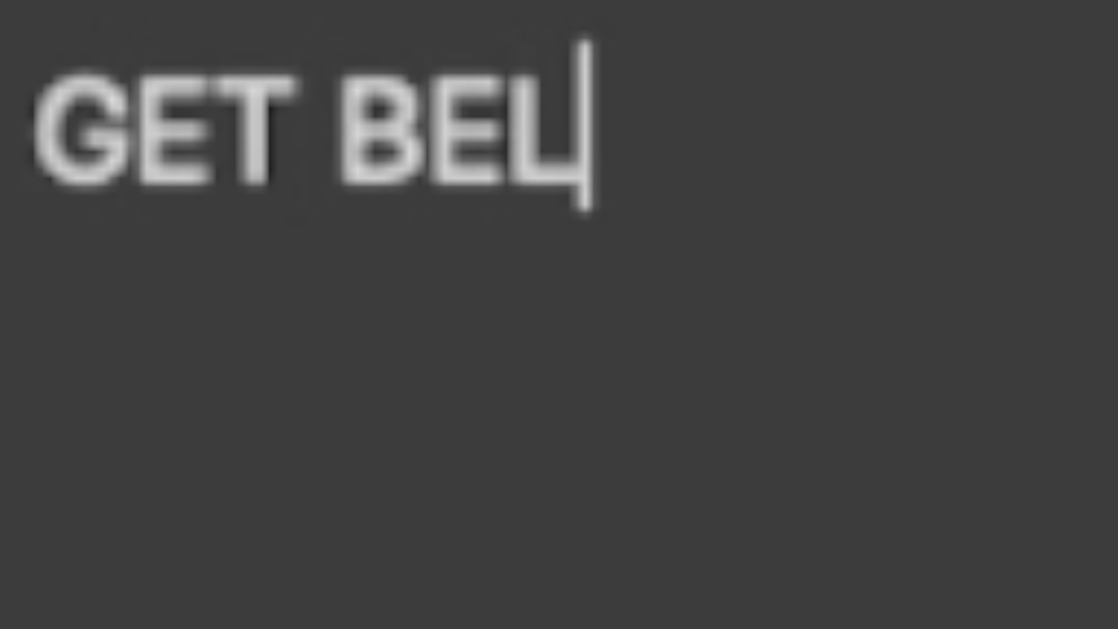
type("LS")
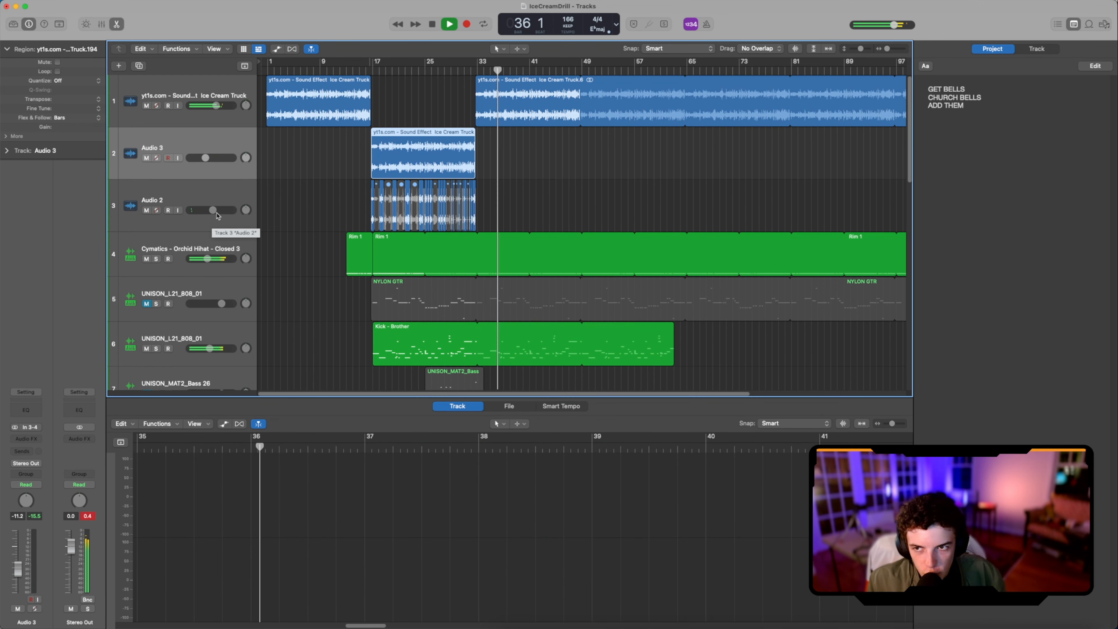
Step: Rebalance the volumes of Audio 2 and Audio 3, play bars 17 to 33 as a cycle, and stop playback
left_click_drag(215, 212, 207, 211)
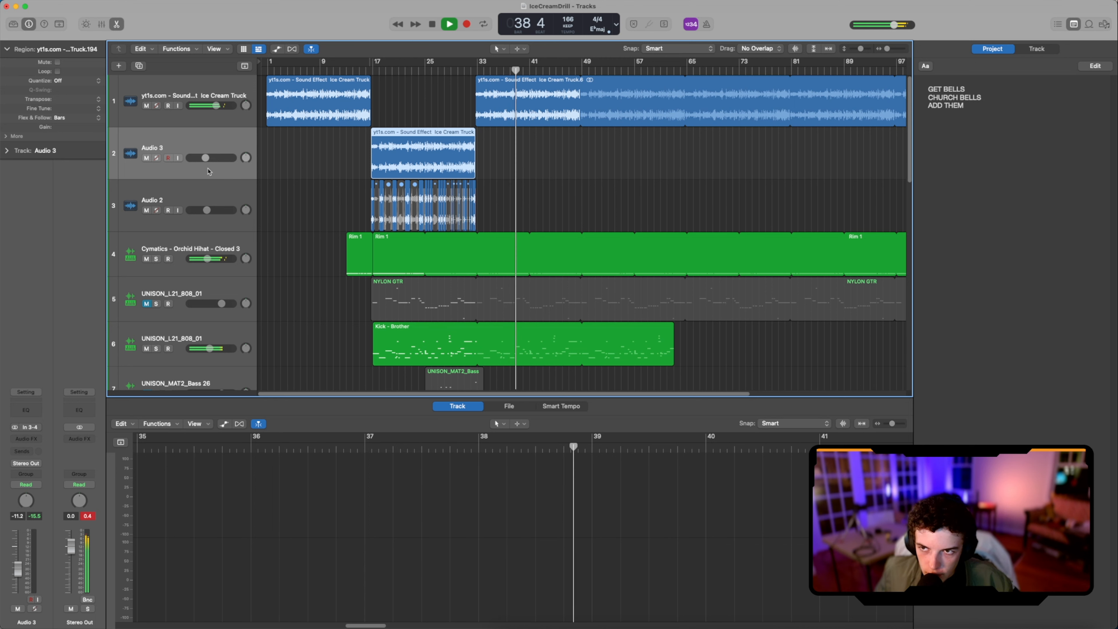
left_click_drag(206, 158, 210, 158)
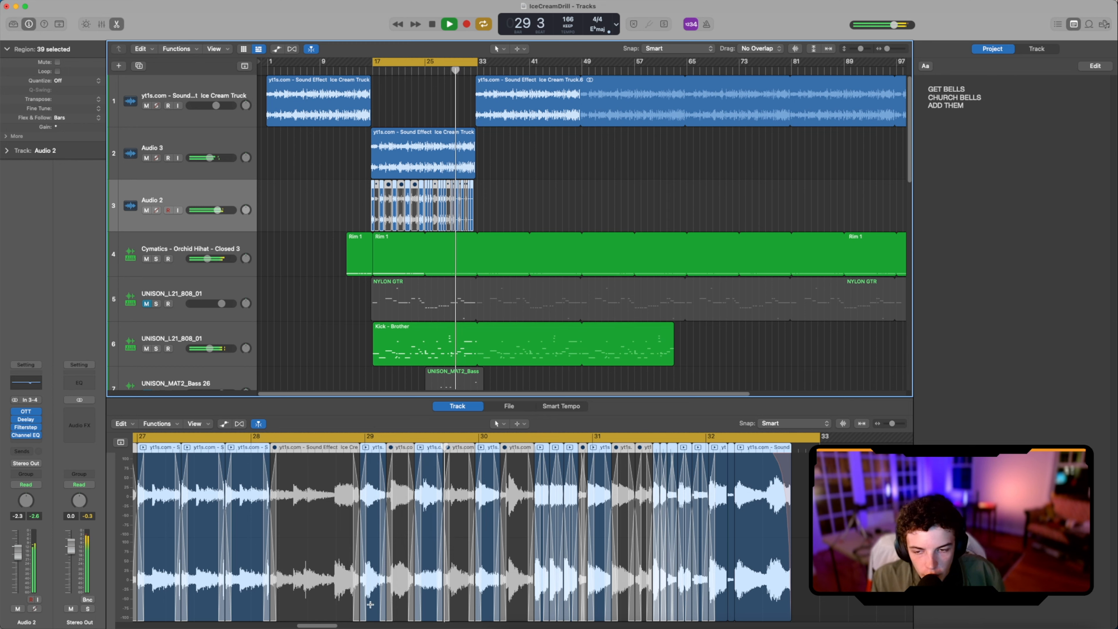
key("space")
Step: Replay the cycled section from bar 17 to hear the new balance, and clear the region selection
scroll(385, 504, "left", 14)
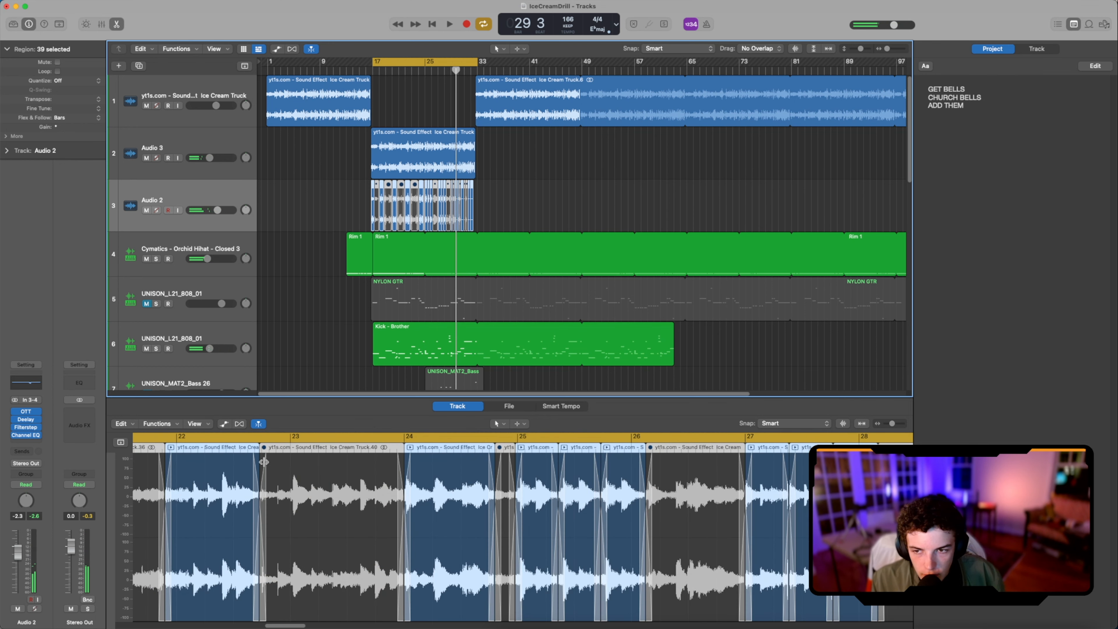
left_click(294, 449)
key("space")
left_click(487, 243)
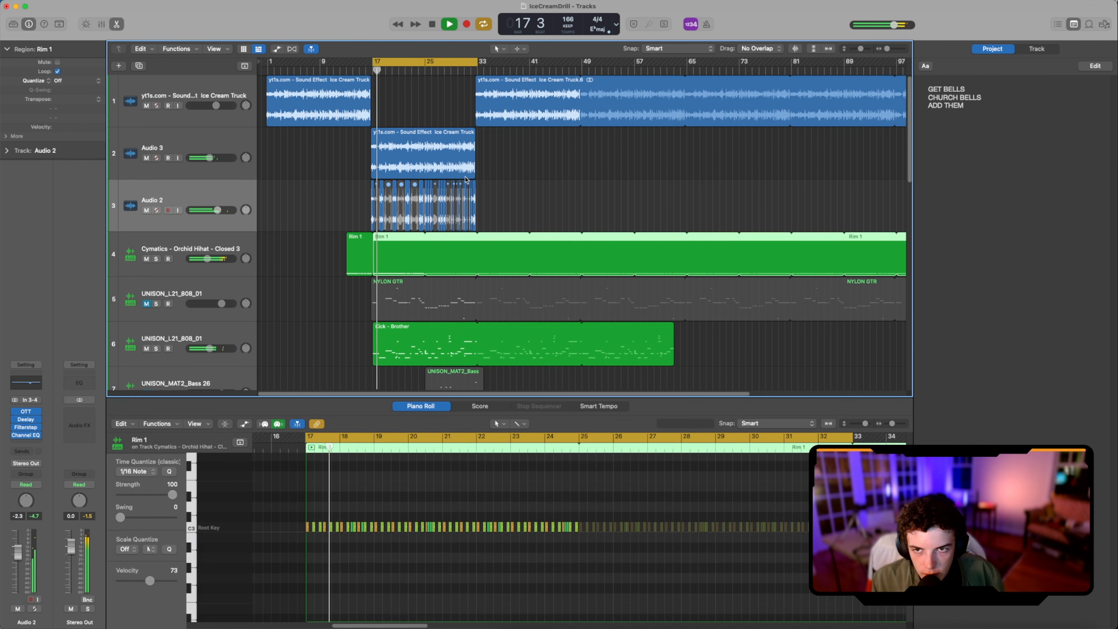
left_click(488, 198)
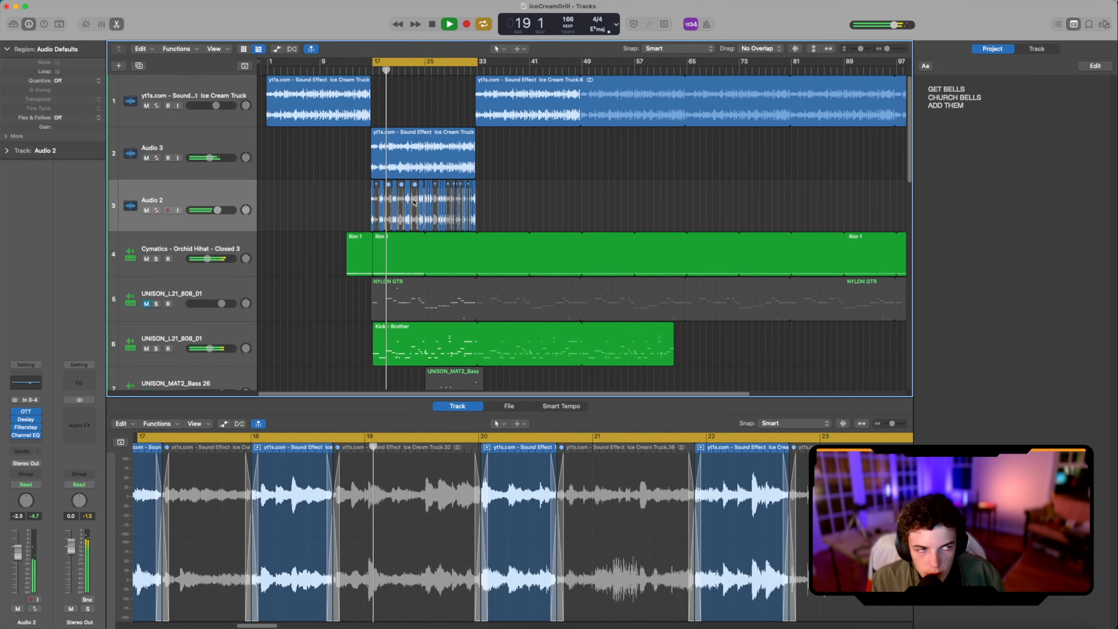
Step: Adjust the sample chops around bar 26 on Audio 2 while the cycle plays, and stop playback
left_click(428, 199)
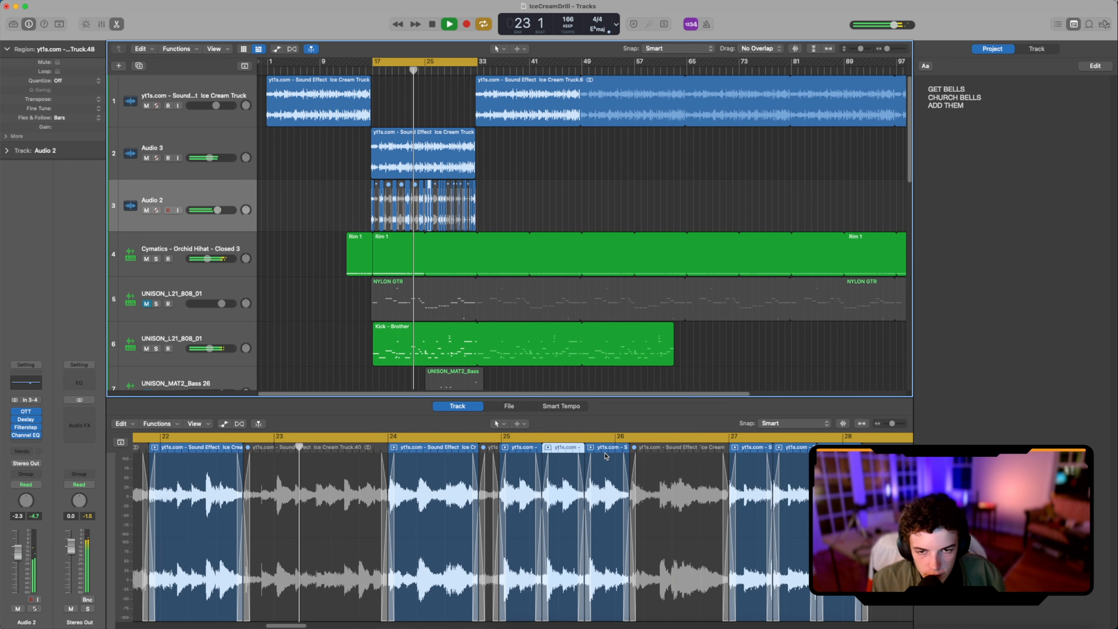
left_click_drag(605, 457, 647, 469)
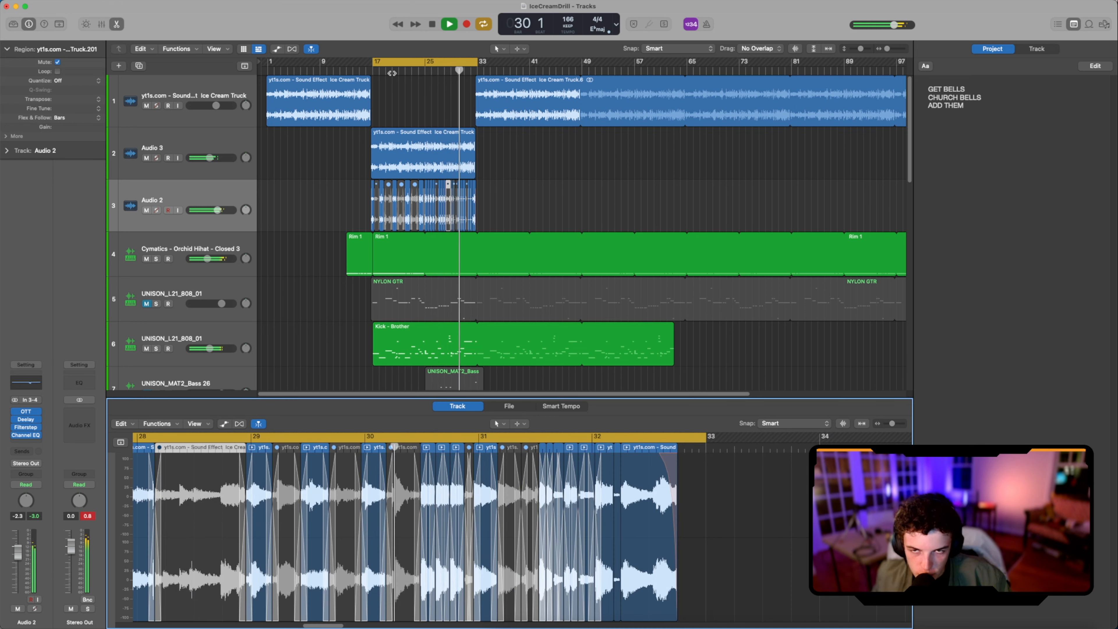
key("space")
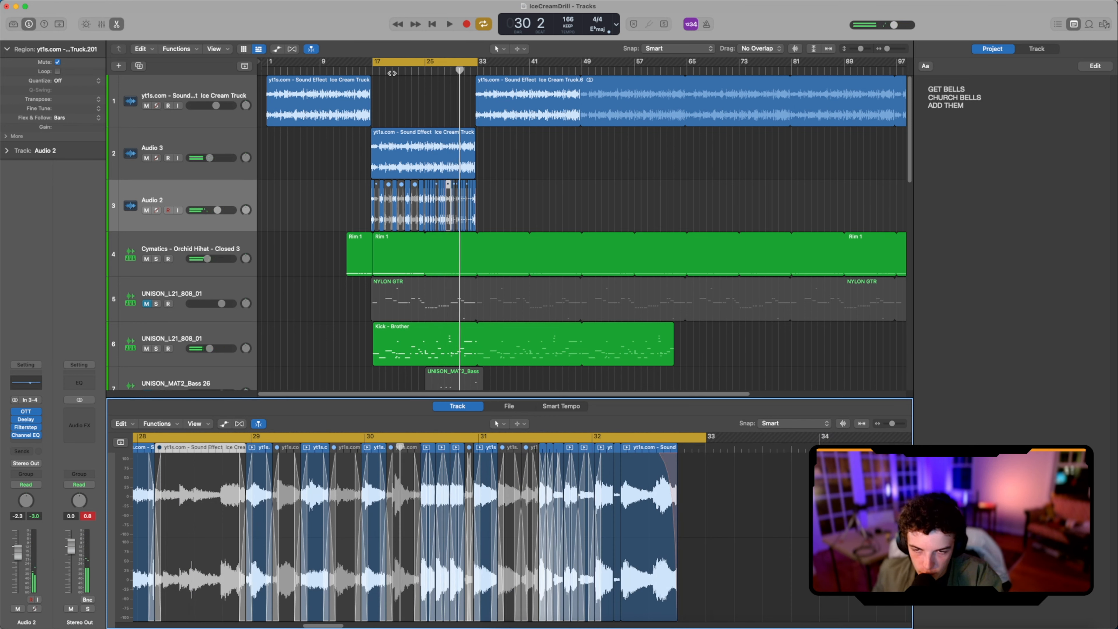
Step: Play the arrangement again and save the project
key("space")
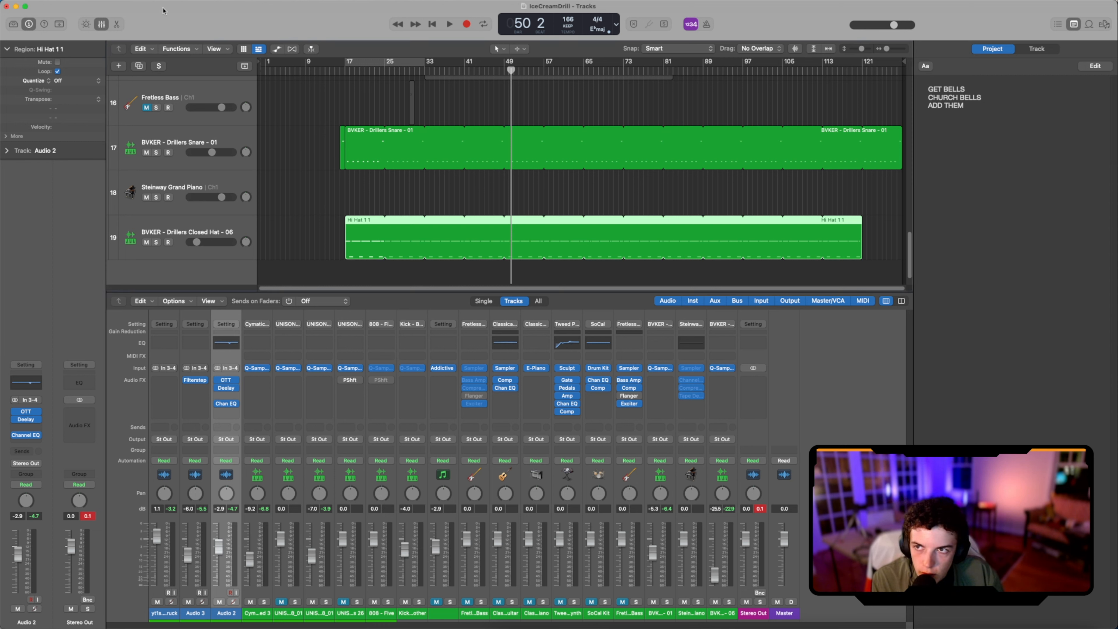
key("super+s")
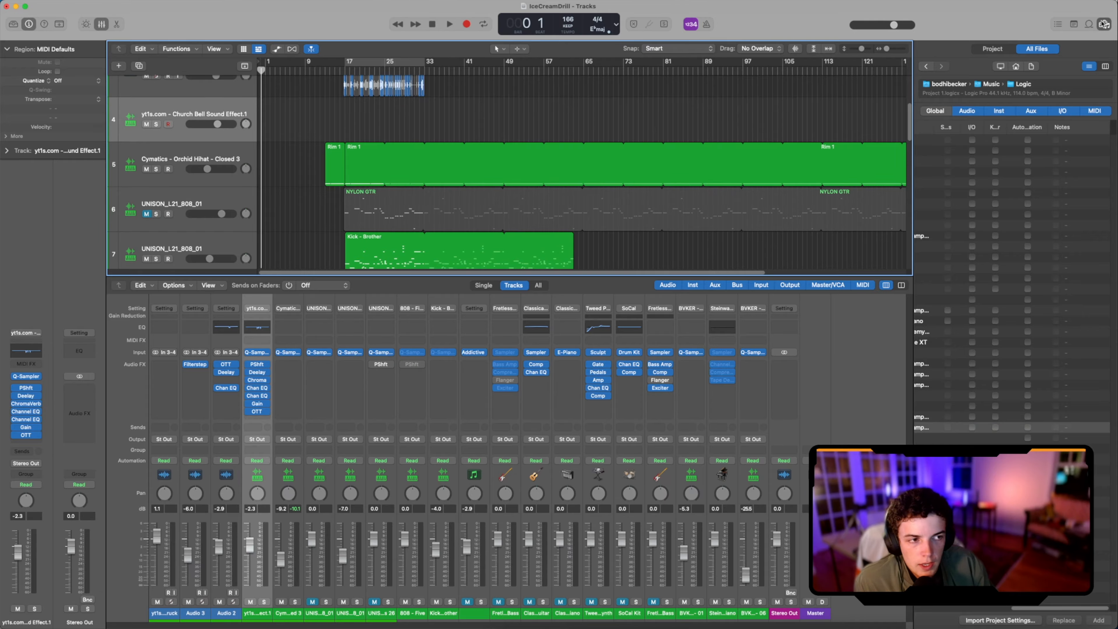
Step: Close the file browser, play from about bar 16 with the Church Bell track armed, and open its Piano Roll
left_click(1104, 24)
scroll(512, 127, "up", 2)
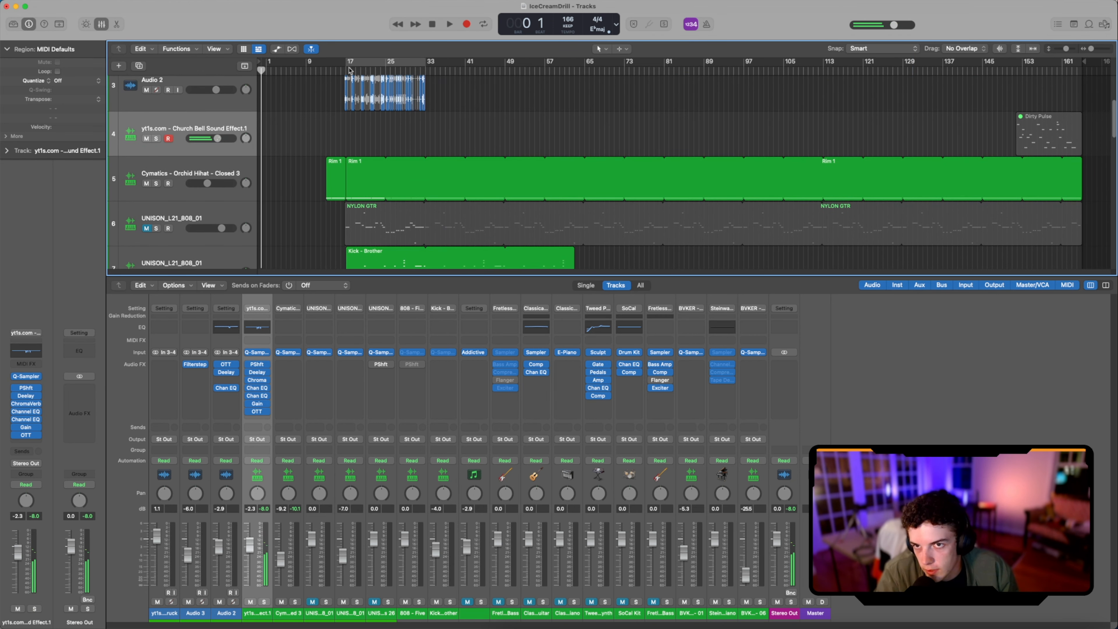
left_click(336, 70)
key("e")
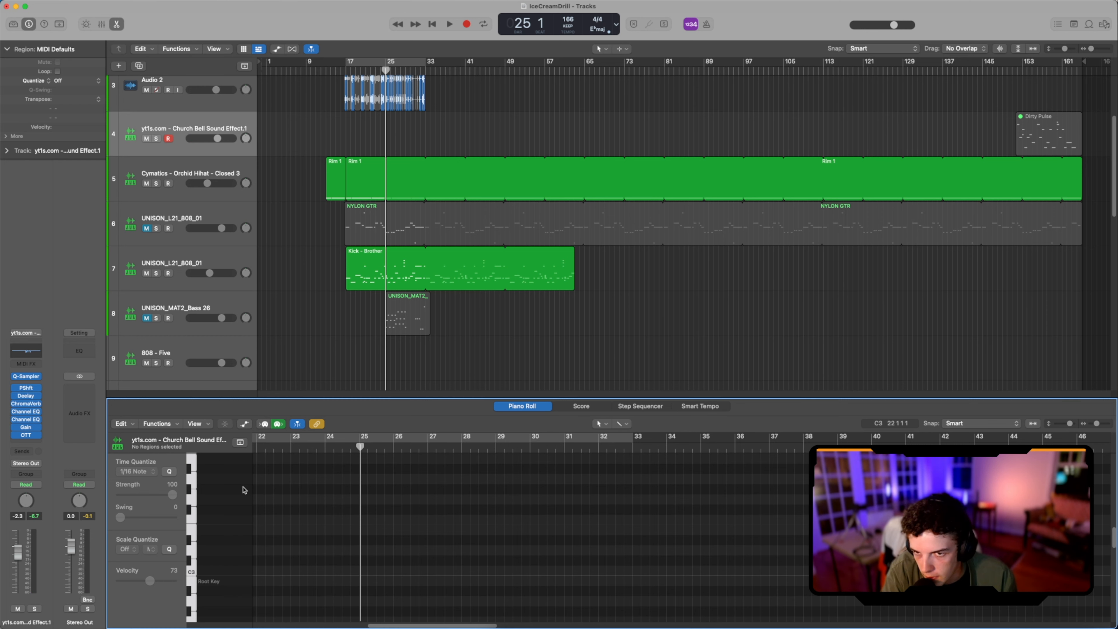
Step: Copy the Kick - Brother region from track 7 onto the Church Bell track at bar 17 and play it
scroll(341, 103, "up", 3)
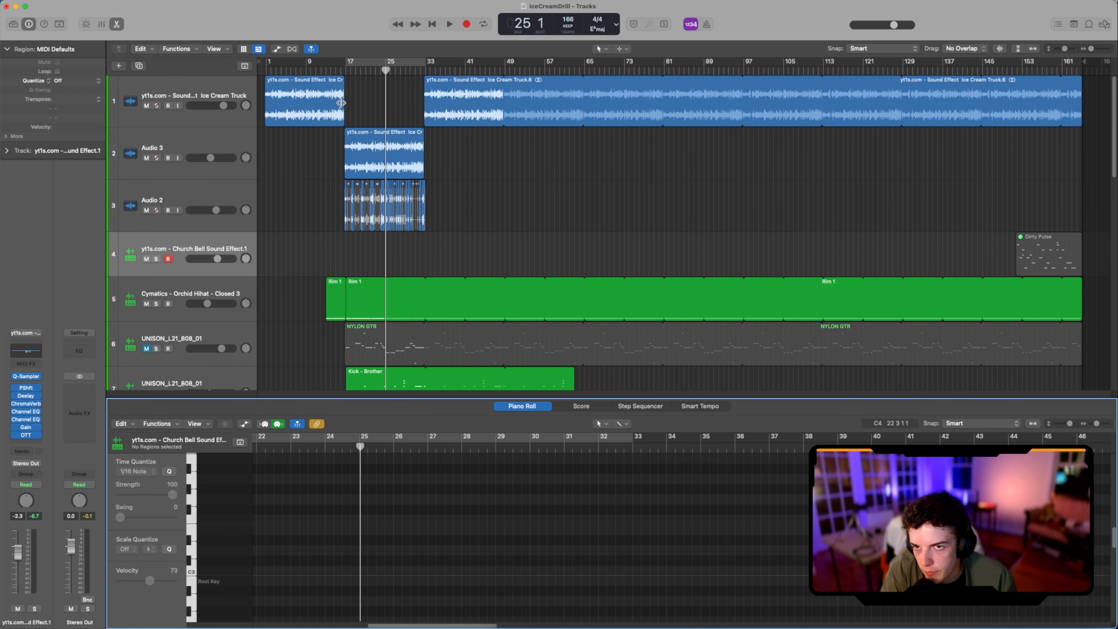
left_click(336, 67)
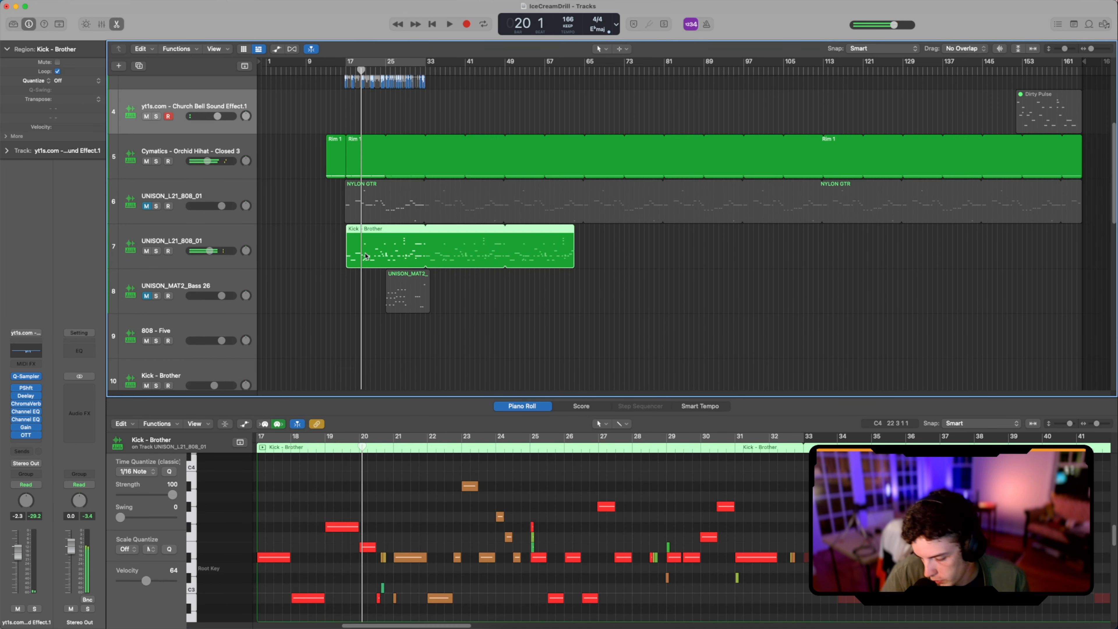
left_click_drag(367, 255, 367, 120)
key("space")
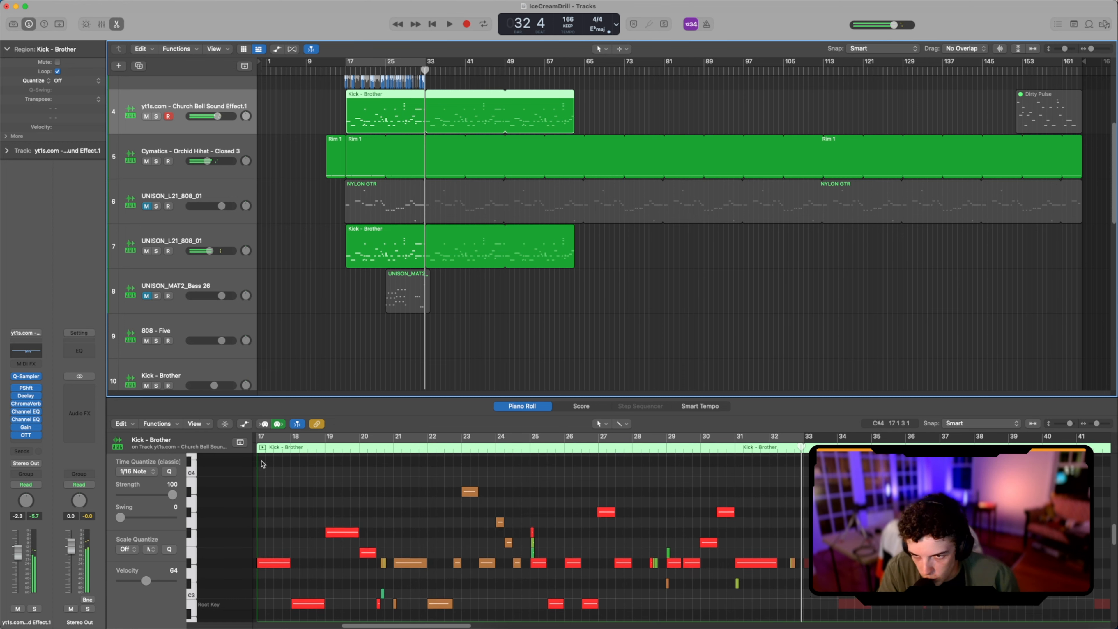
Step: Replay the Church Bell region from just before bar 17 and remove its two notes at bars 18 and 19
scroll(495, 474, "left", 5)
left_click(436, 452)
scroll(442, 461, "down", 5)
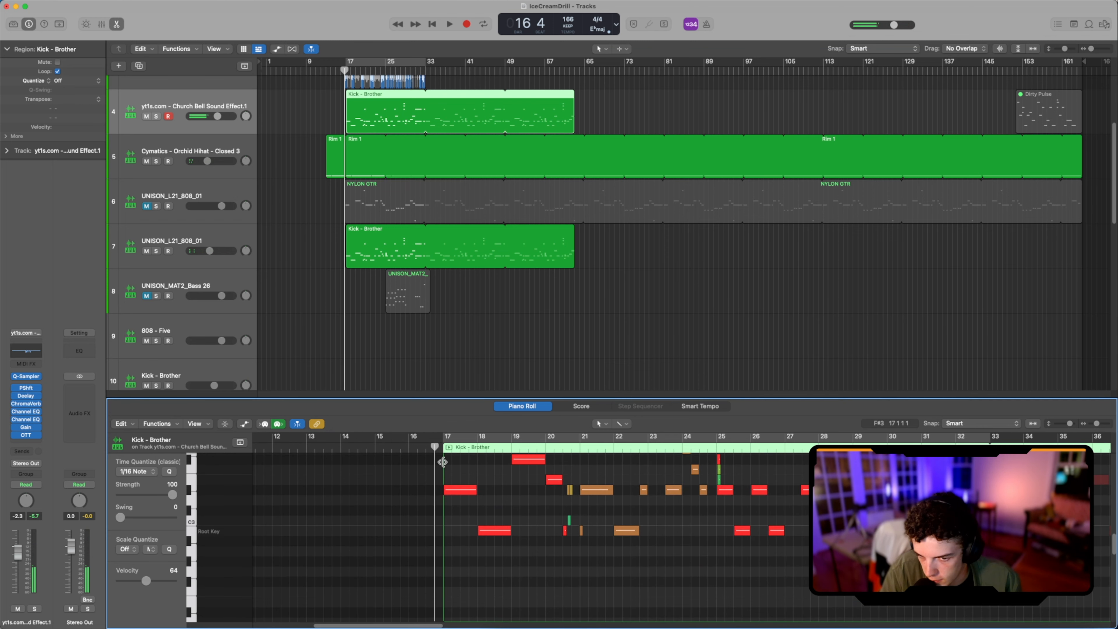
key("space")
scroll(489, 499, "up", 2)
left_click_drag(489, 481, 531, 559)
key("space")
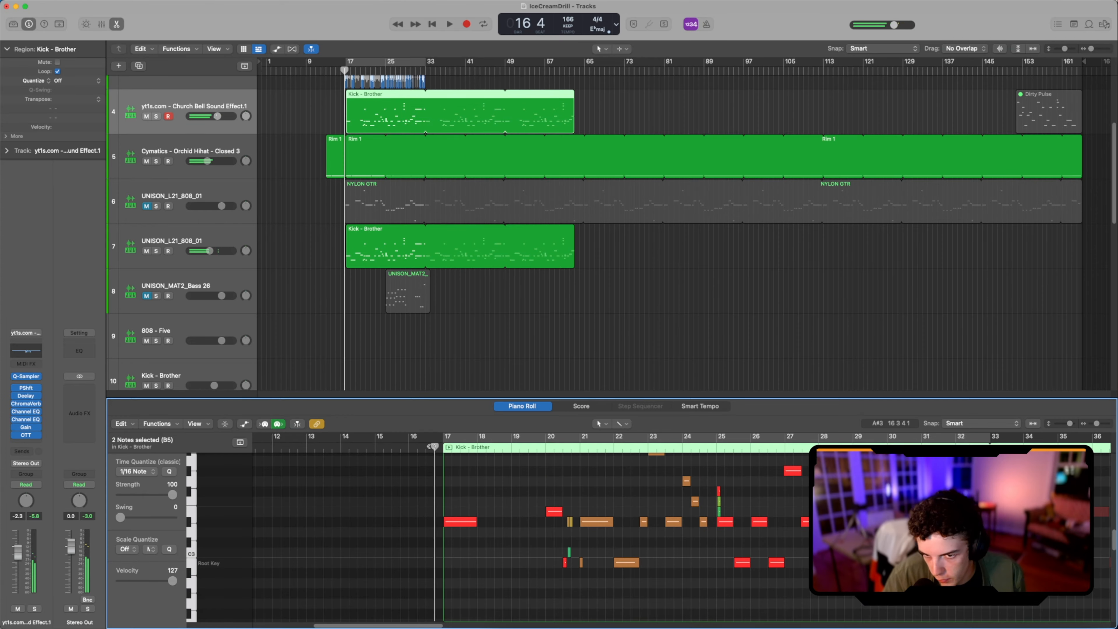
Step: Lengthen the bar 17 bell note to bar 20 and the bar 21 note to bar 23, checking each by playback
scroll(495, 506, "up", 8)
scroll(496, 507, "down", 8)
key("space")
left_click_drag(478, 533, 546, 533)
key("space")
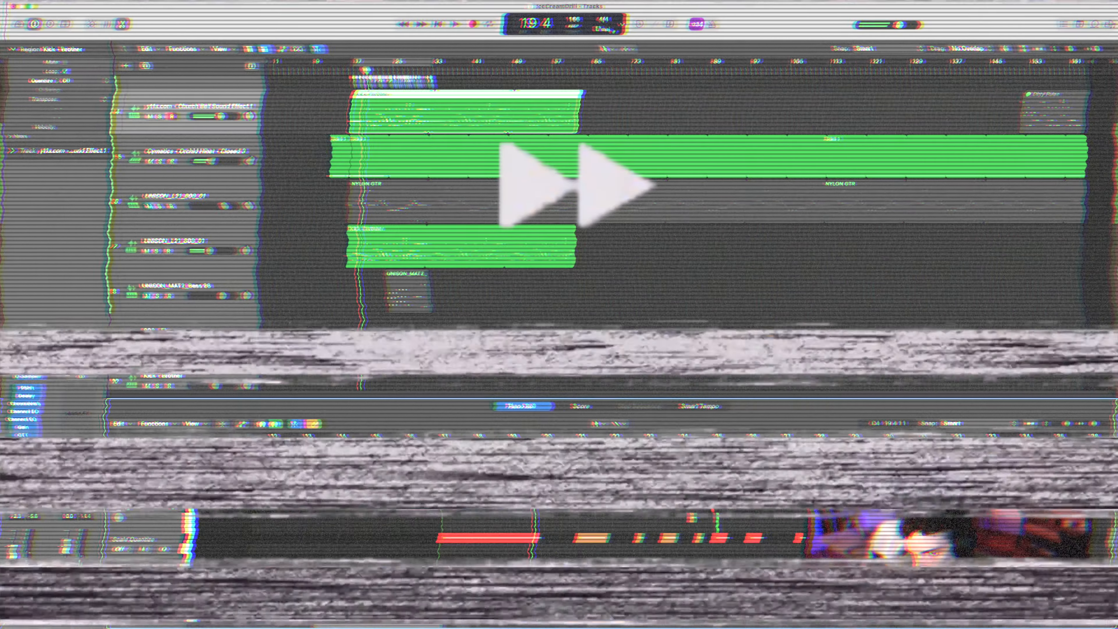
key("space")
scroll(572, 557, "down", 1)
left_click_drag(610, 519, 661, 532)
key("space")
key("space")
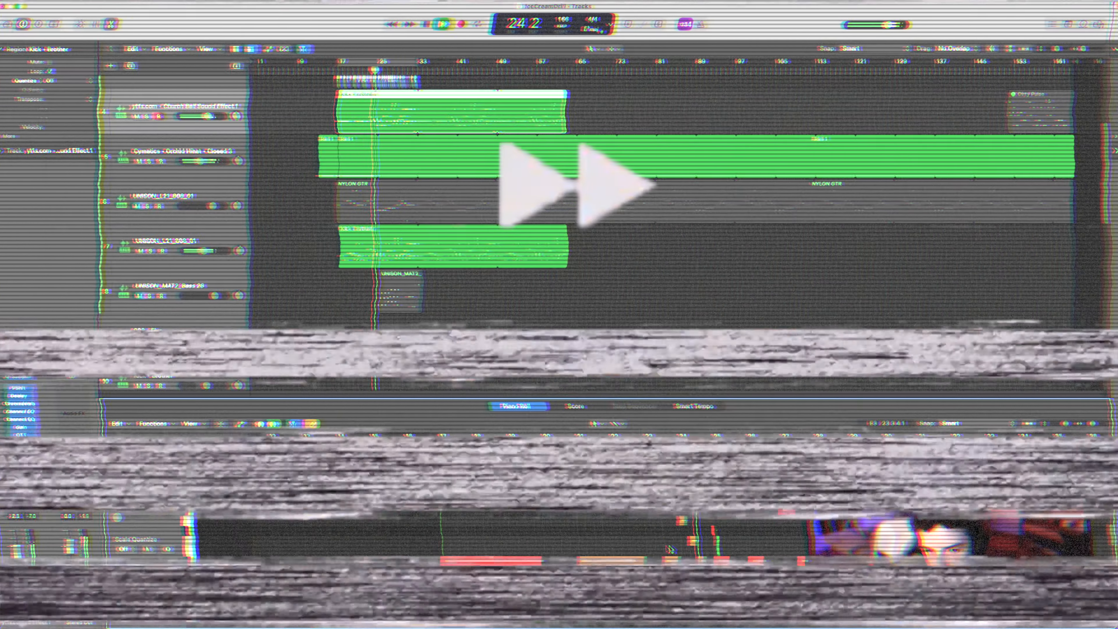
Step: Raise the three bell notes around bar 24 by one octave and listen to the result
scroll(687, 542, "up", 3)
left_click_drag(689, 605, 685, 484)
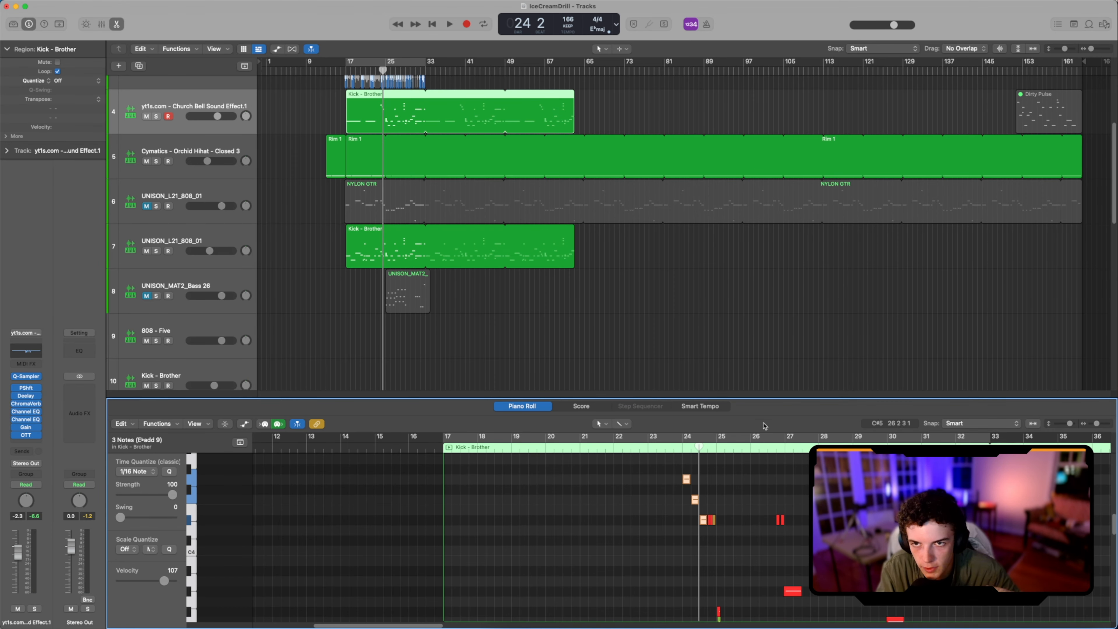
scroll(686, 527, "down", 3)
key("space")
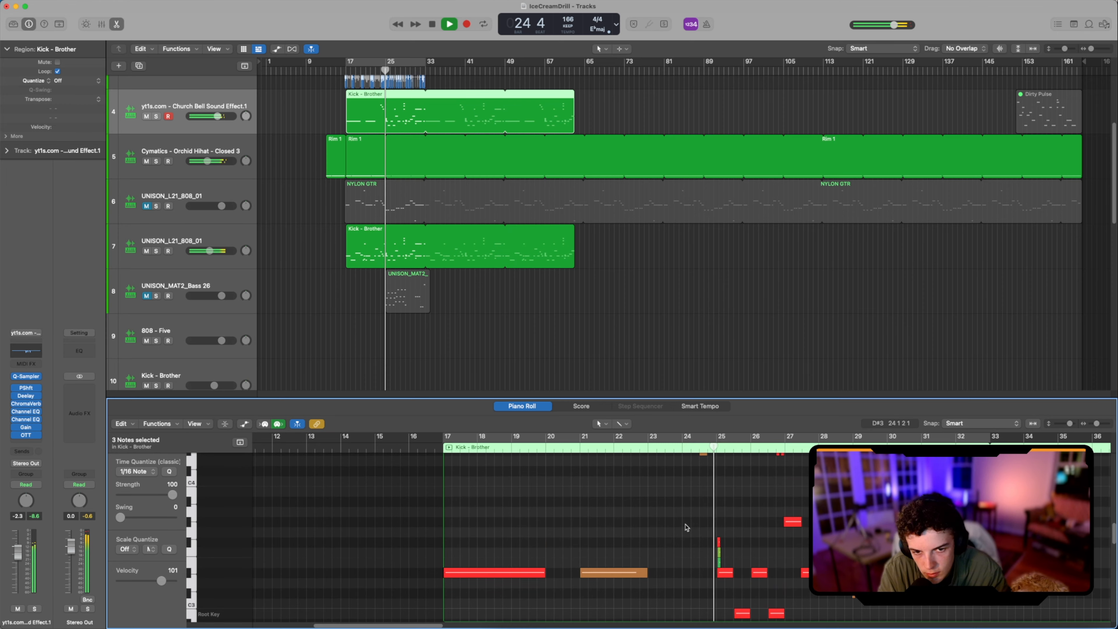
Step: Stop playback and select the group of nine bell notes around bar 25
key("space")
scroll(691, 531, "down", 2)
left_click_drag(676, 543, 719, 617)
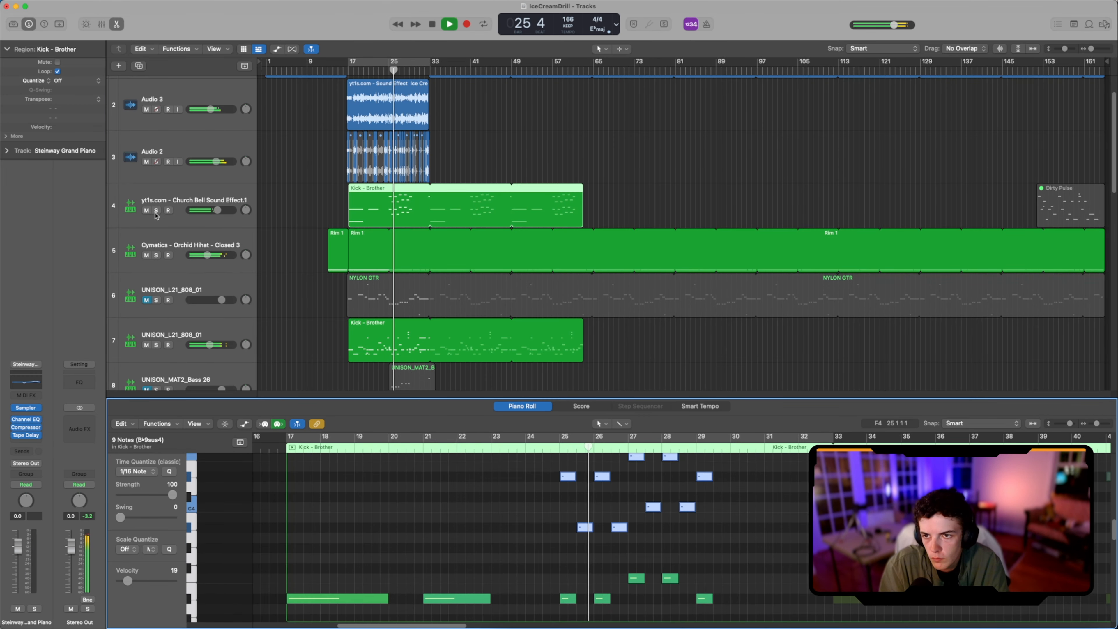
Step: Solo the Church Bell track and mute Audio 3 and Audio 2 to hear the bells alone
left_click(156, 211)
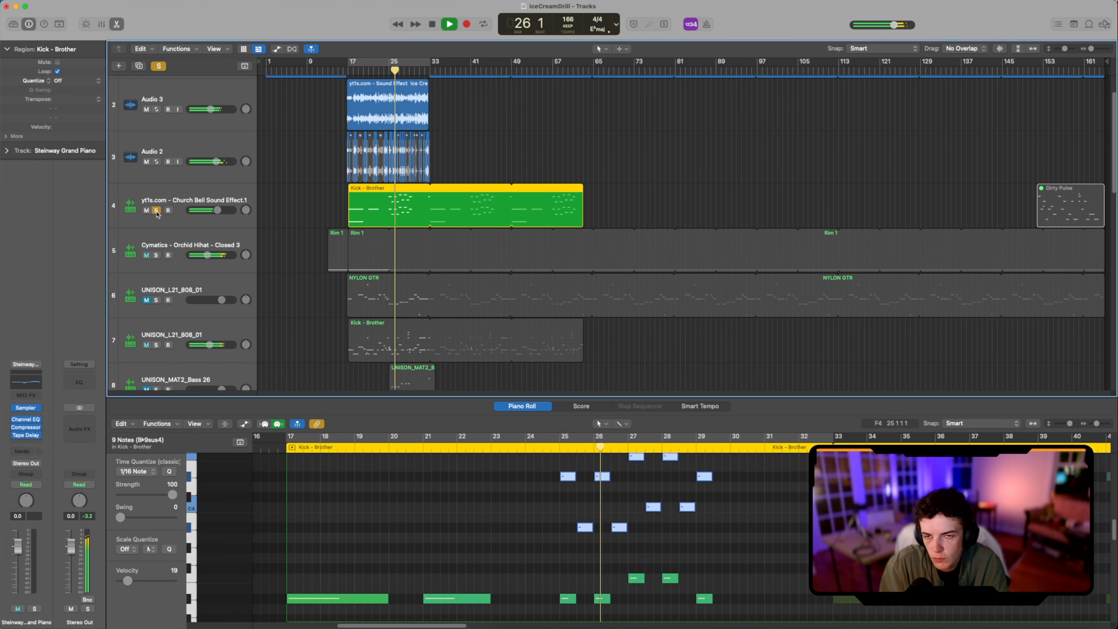
scroll(157, 119, "up", 1)
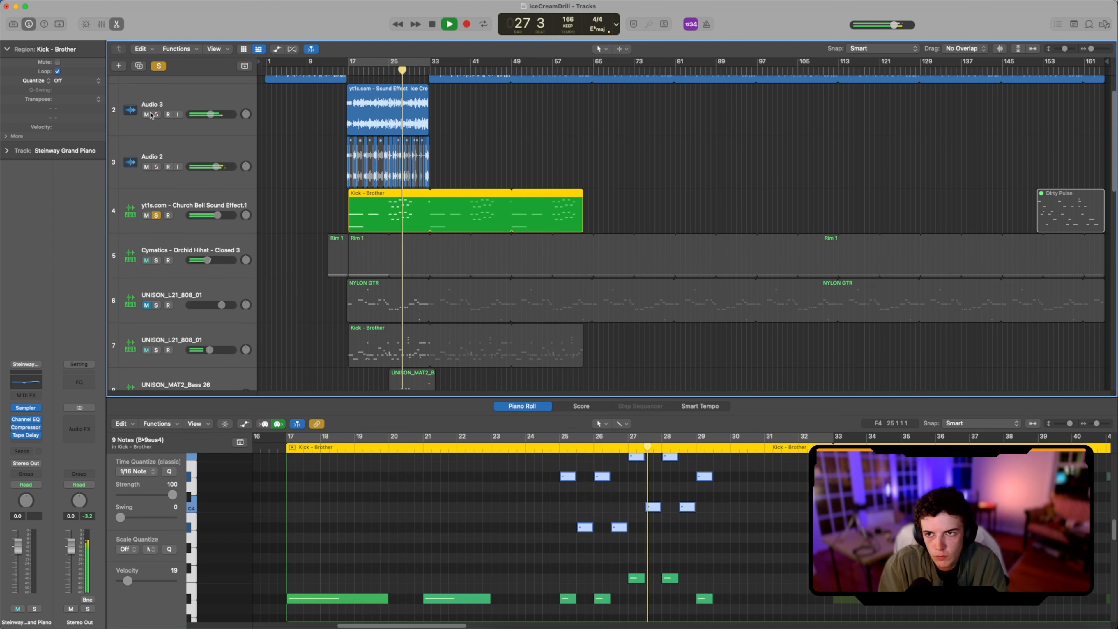
left_click(147, 114)
left_click(146, 167)
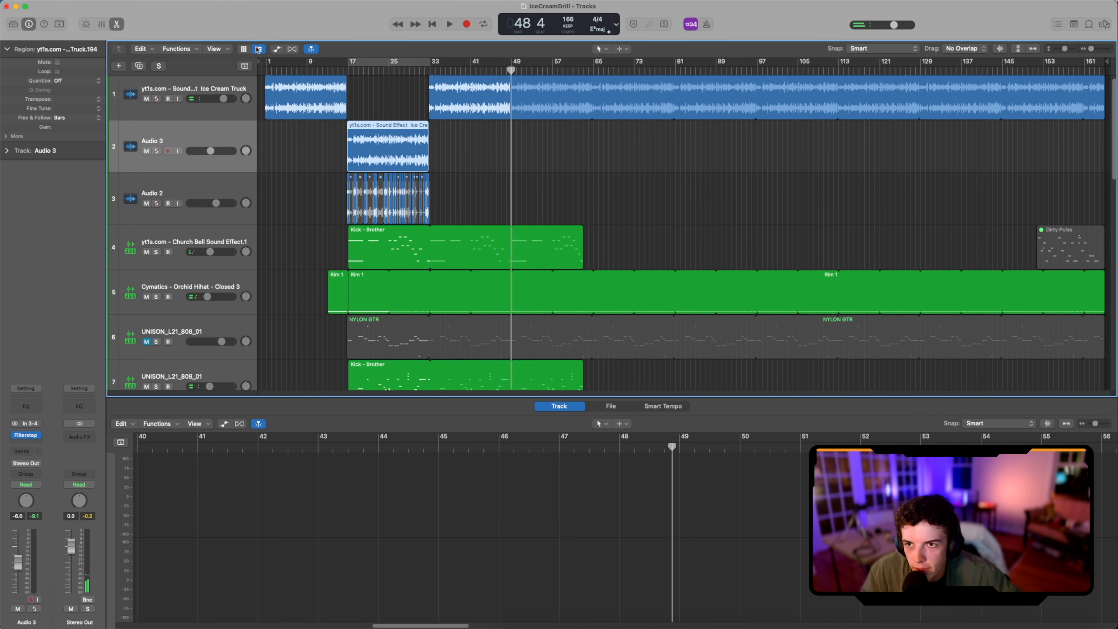
Step: Move the playhead to bar 4 and save the project
left_click(280, 67)
scroll(343, 84, "up", 1)
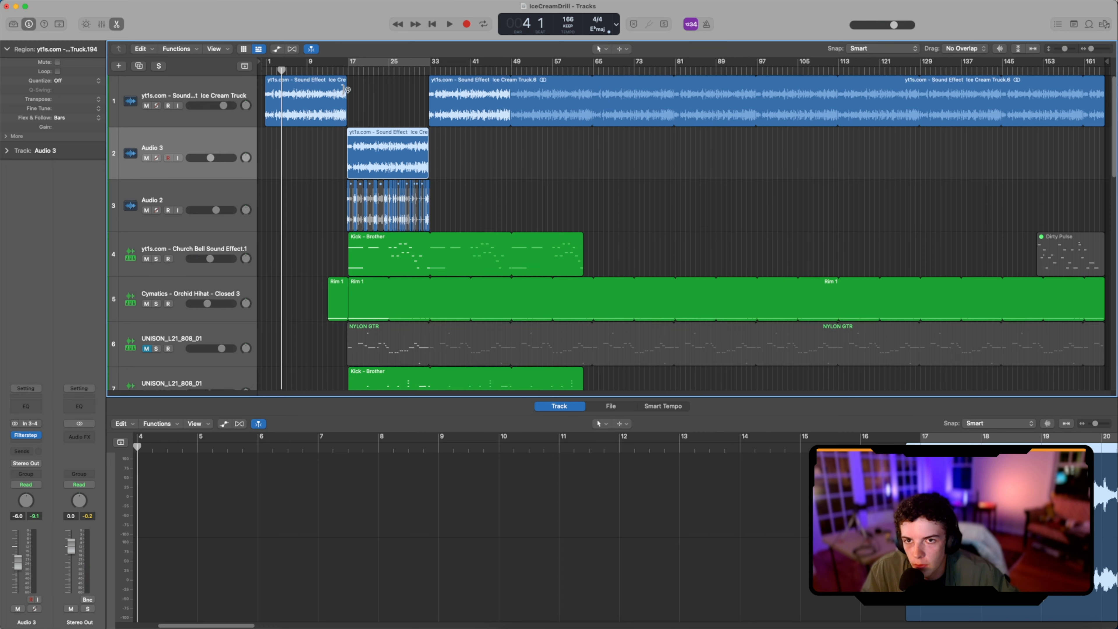
scroll(343, 84, "down", 1)
scroll(344, 84, "up", 1)
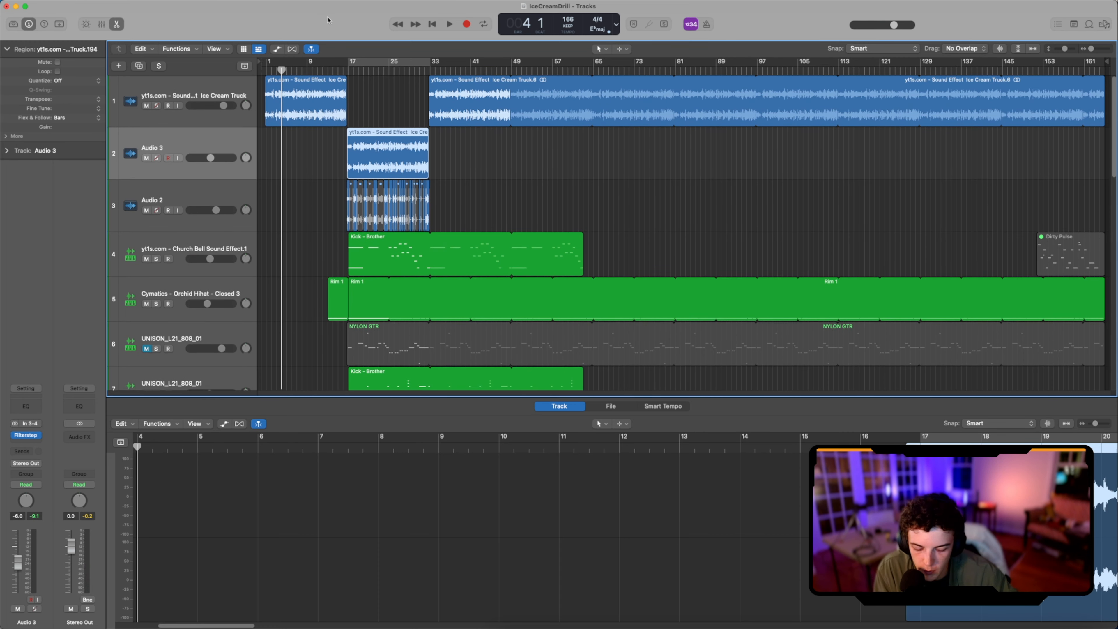
key("super+s")
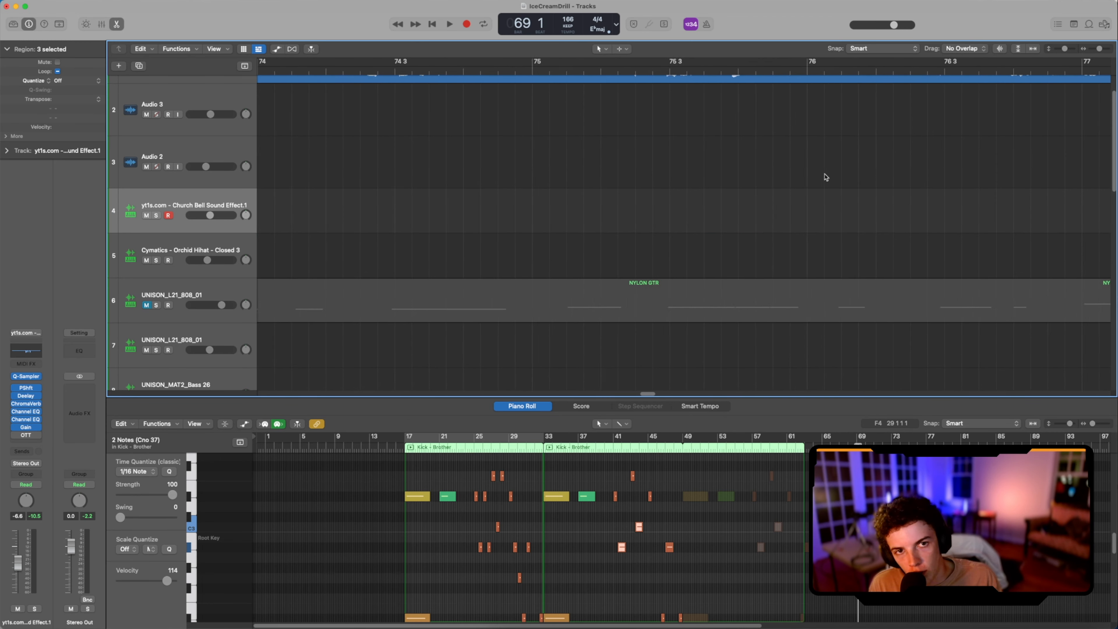
Step: Try extending the ice cream truck region on track 1 from bar 80 to just past bar 81, and listen to it
scroll(826, 175, "down", 3)
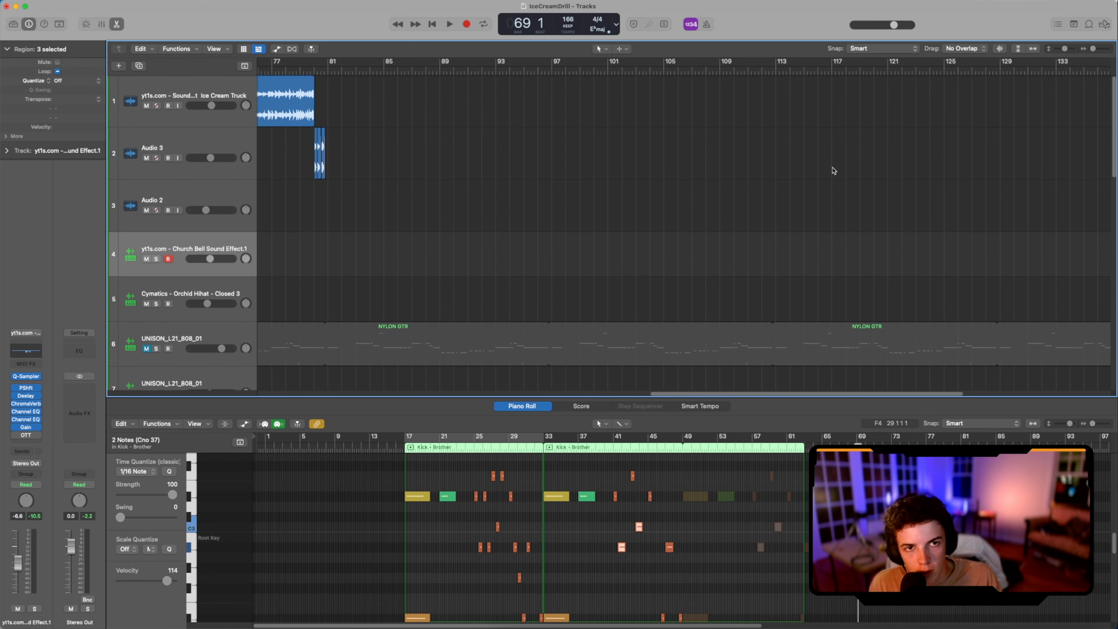
scroll(449, 183, "down", 10)
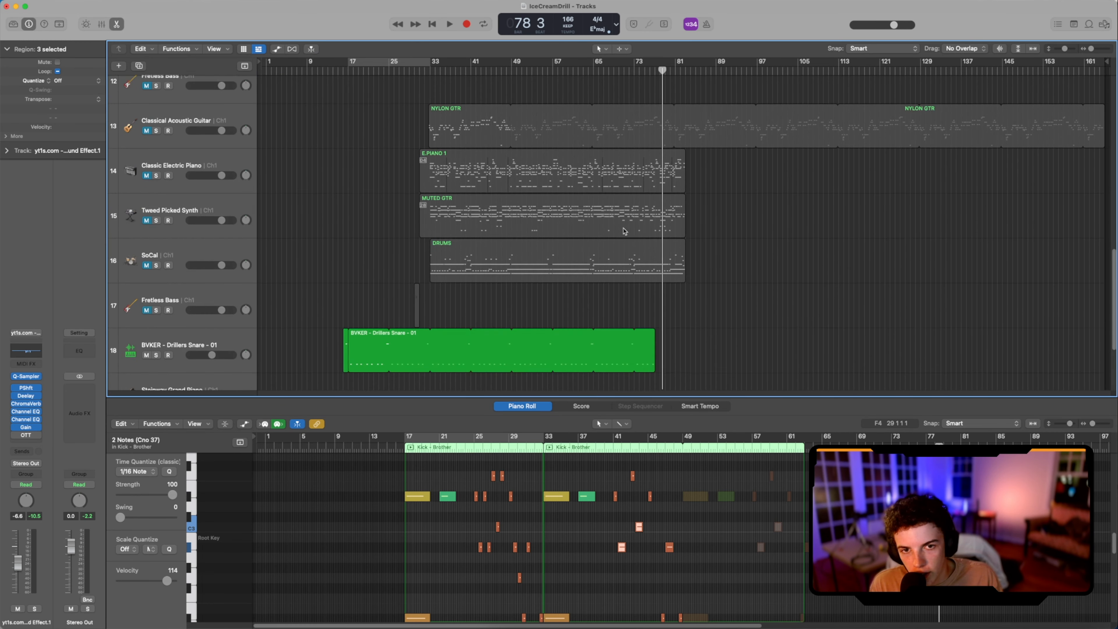
scroll(625, 237, "down", 5)
left_click(660, 302)
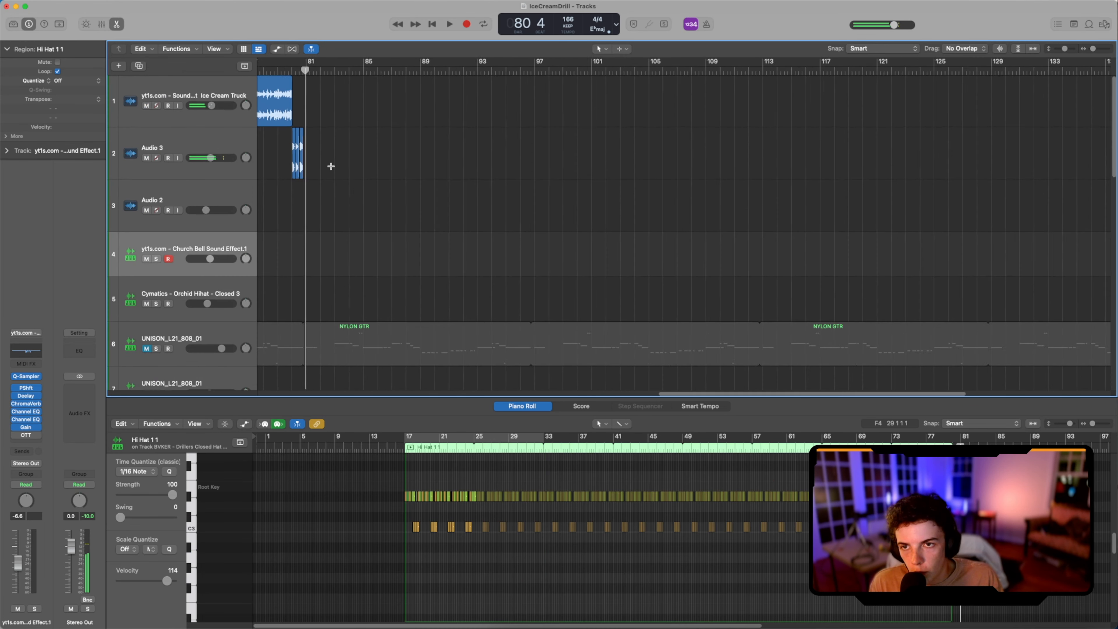
scroll(352, 163, "left", 10)
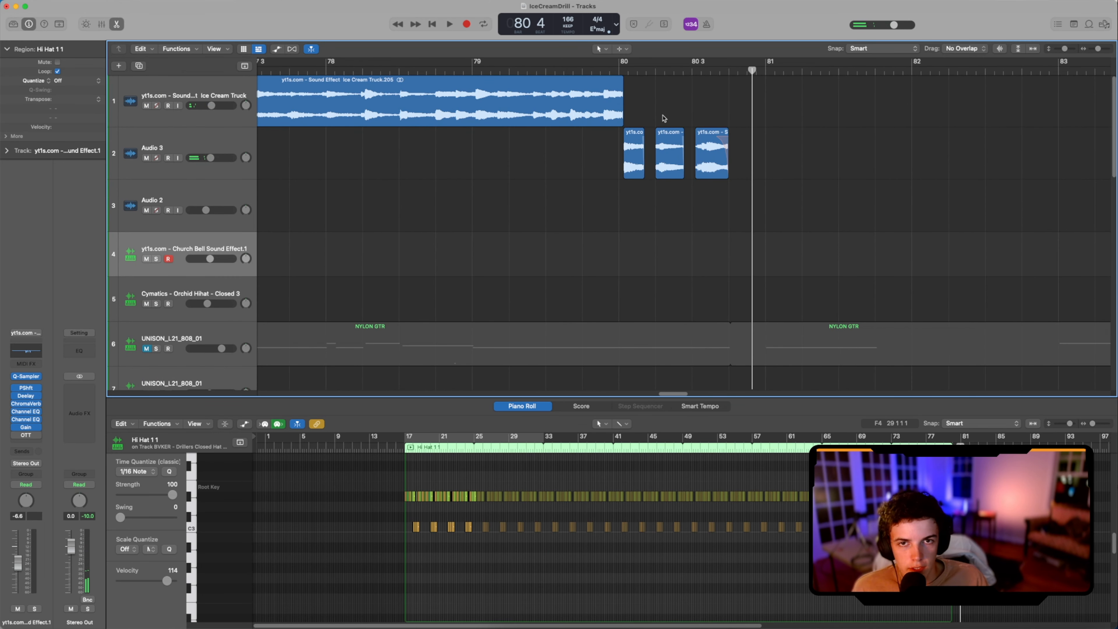
left_click_drag(622, 119, 778, 125)
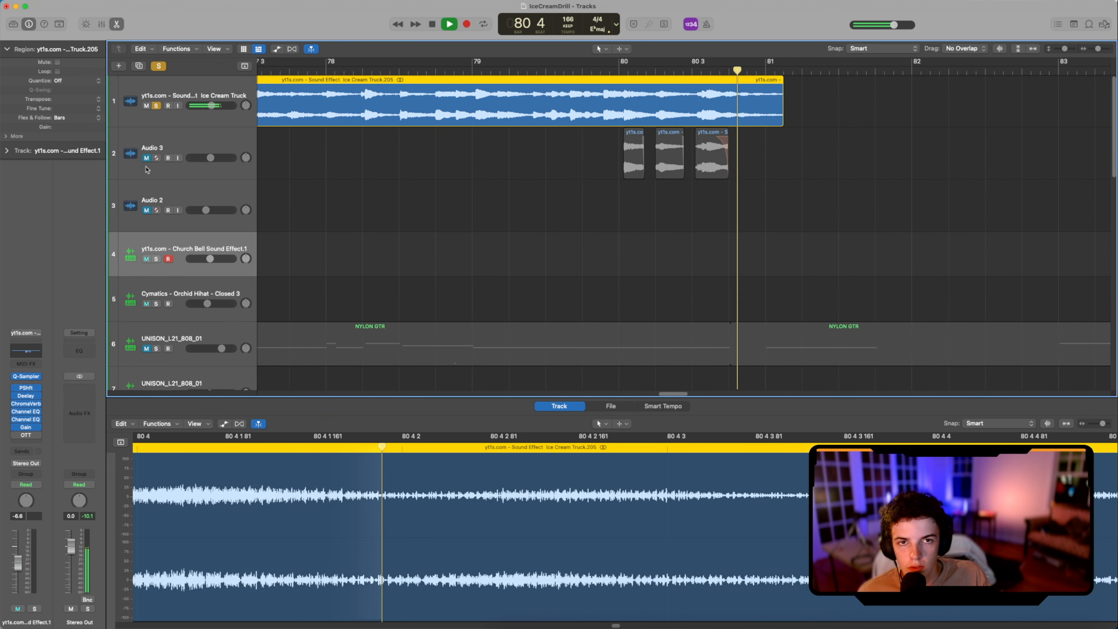
key("space")
Step: Undo the recent edits to the regions around bar 80, redo part of them, and play the transition again
key("super+z")
key("super+z")
key("super+z")
key("super+z")
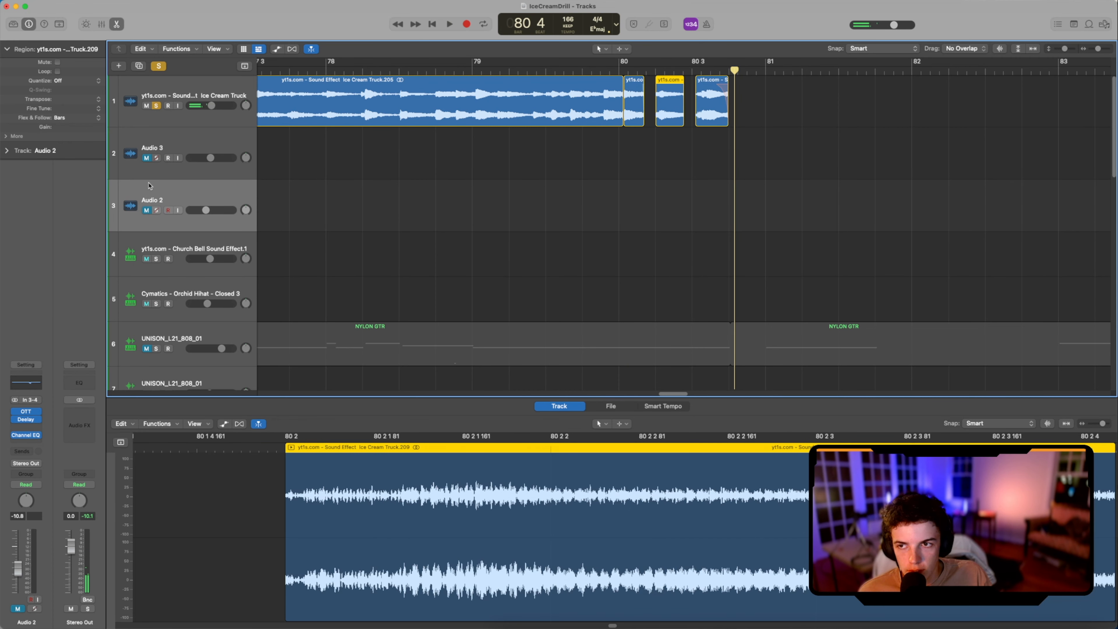
key("super+shift+z")
key("space")
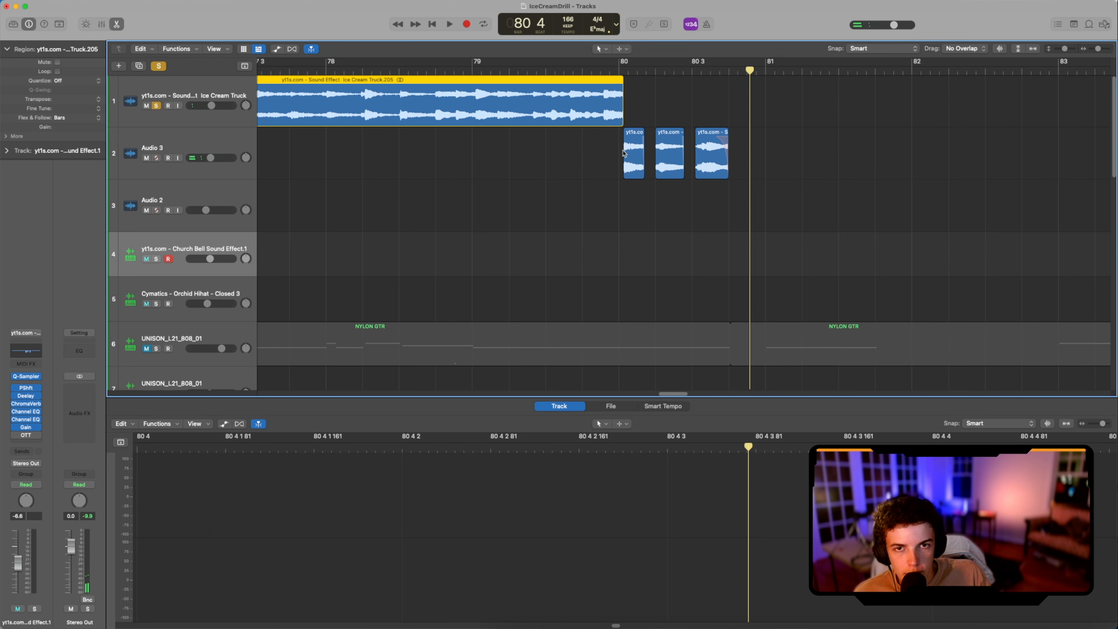
Step: Select the Audio 3 chops at bar 80, inspect the track's Filterstep effect during playback, and close it
left_click(634, 146)
left_click(216, 130)
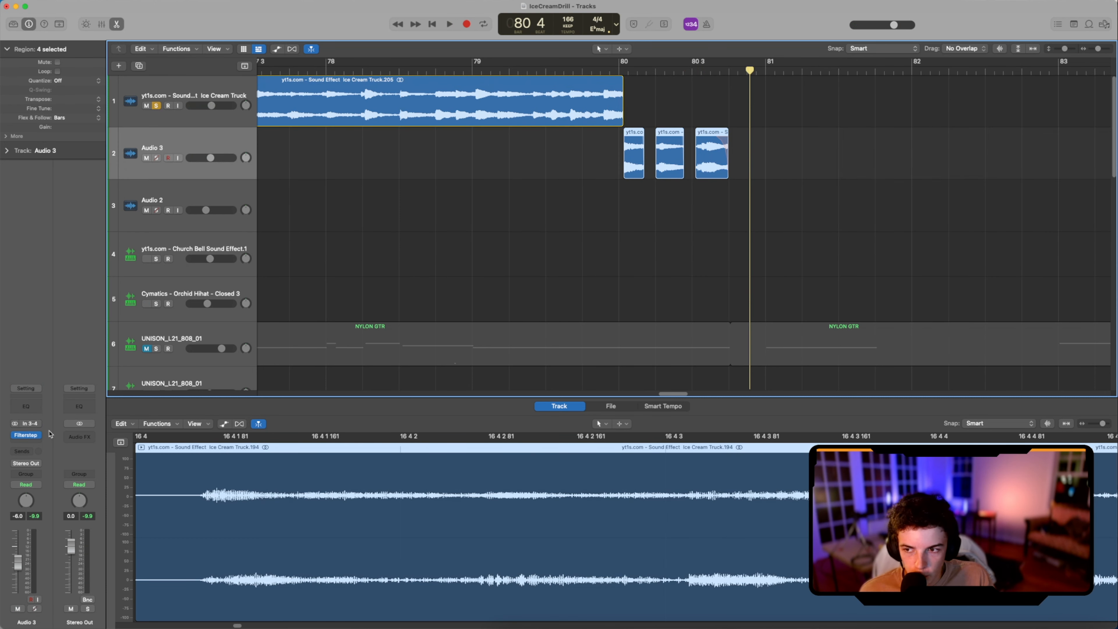
left_click(13, 436)
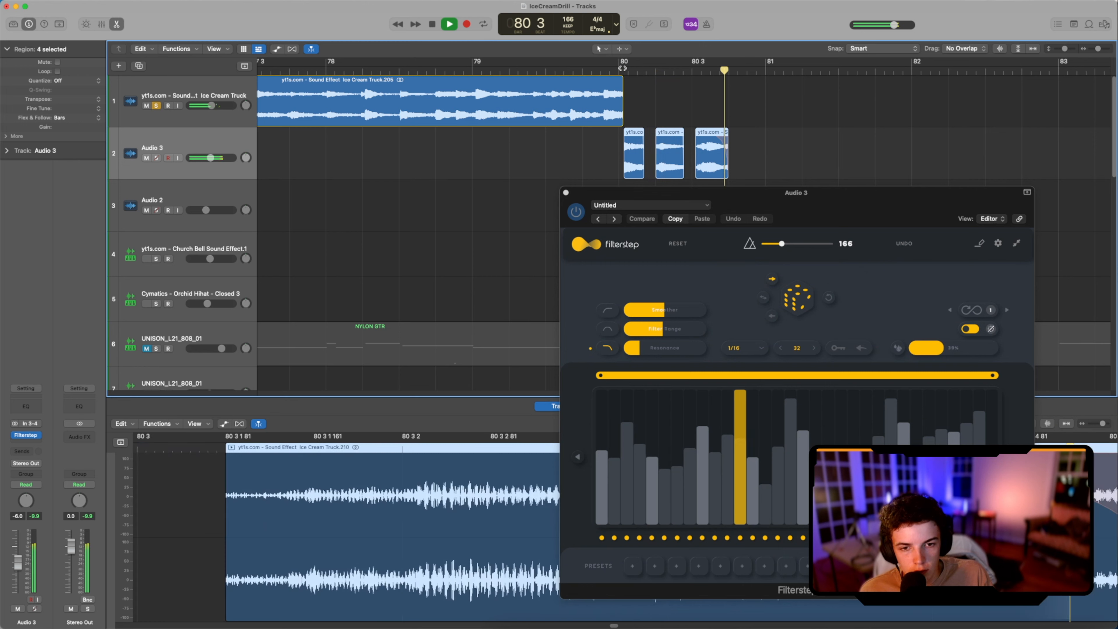
left_click(567, 193)
Step: Look over the whole arrangement and all its tracks, from the start to the transition at bar 80
scroll(669, 150, "down", 5)
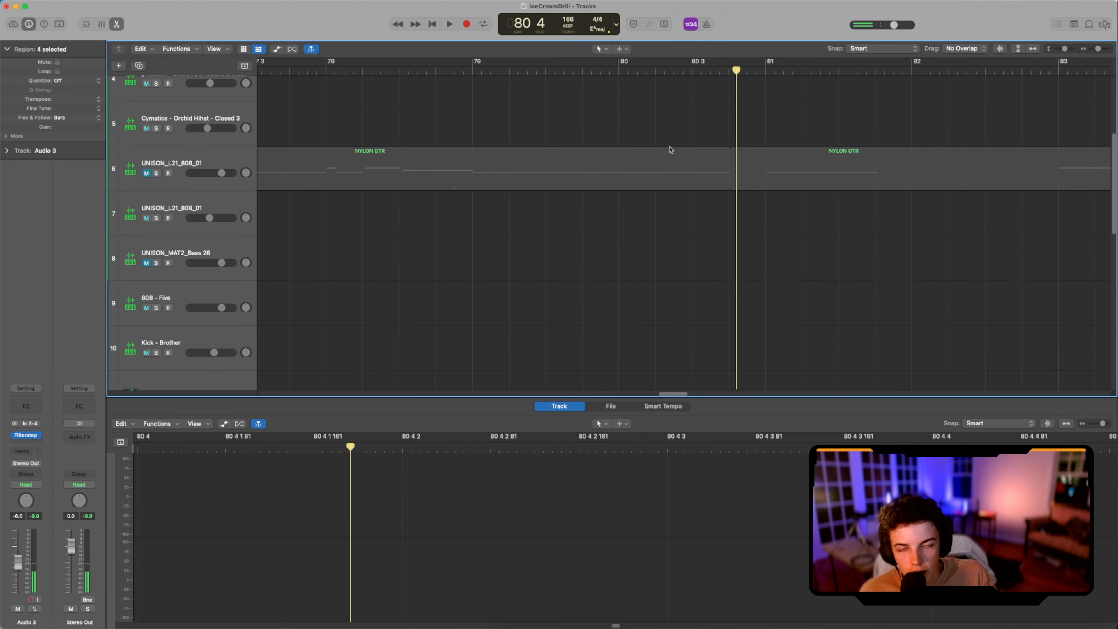
scroll(669, 149, "up", 5)
key("super+Left")
key("super+Left")
key("super+Left")
key("super+Left")
scroll(706, 233, "down", 7)
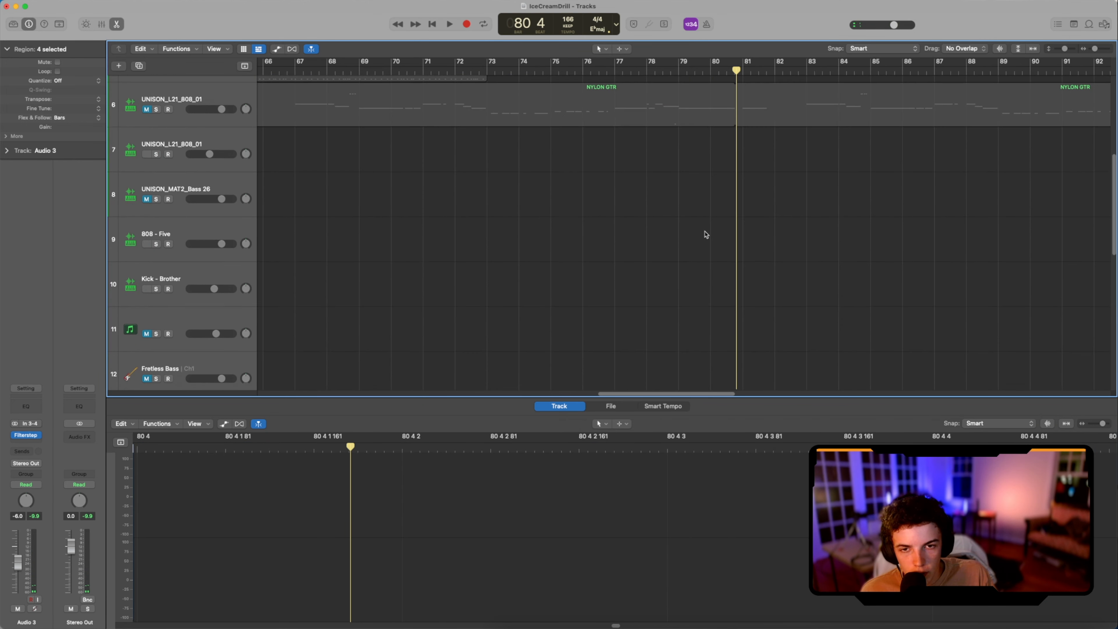
key("super+Right")
key("super+Right")
key("super+Left")
key("super+Left")
key("super+Left")
key("super+Left")
key("super+Left")
key("super+Left")
key("super+Up")
scroll(671, 220, "up", 5)
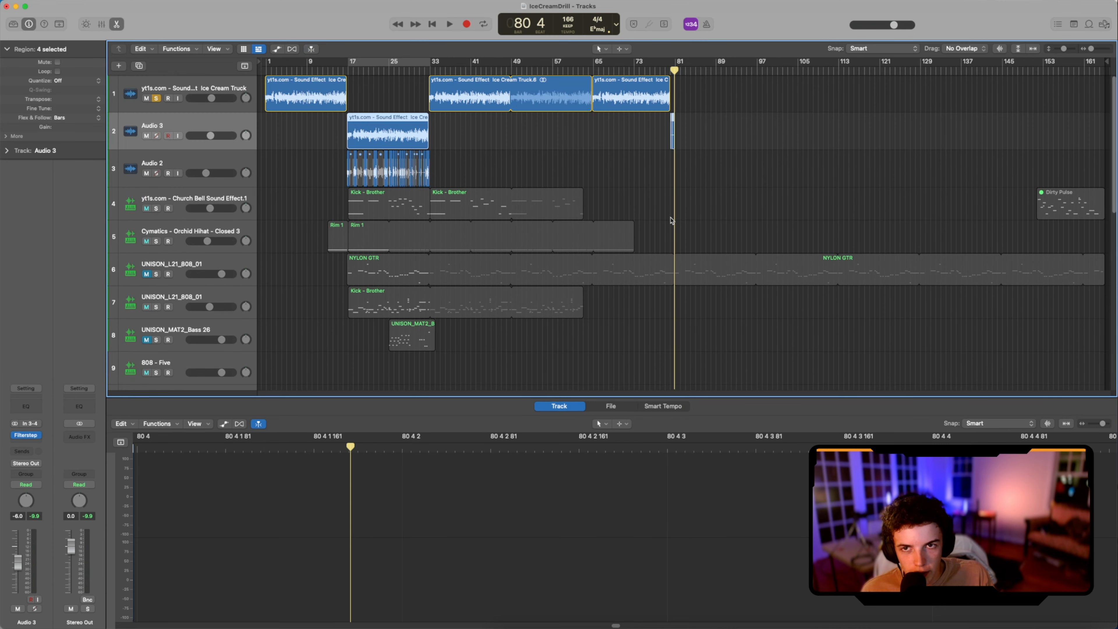
scroll(550, 226, "down", 1)
scroll(377, 210, "up", 1)
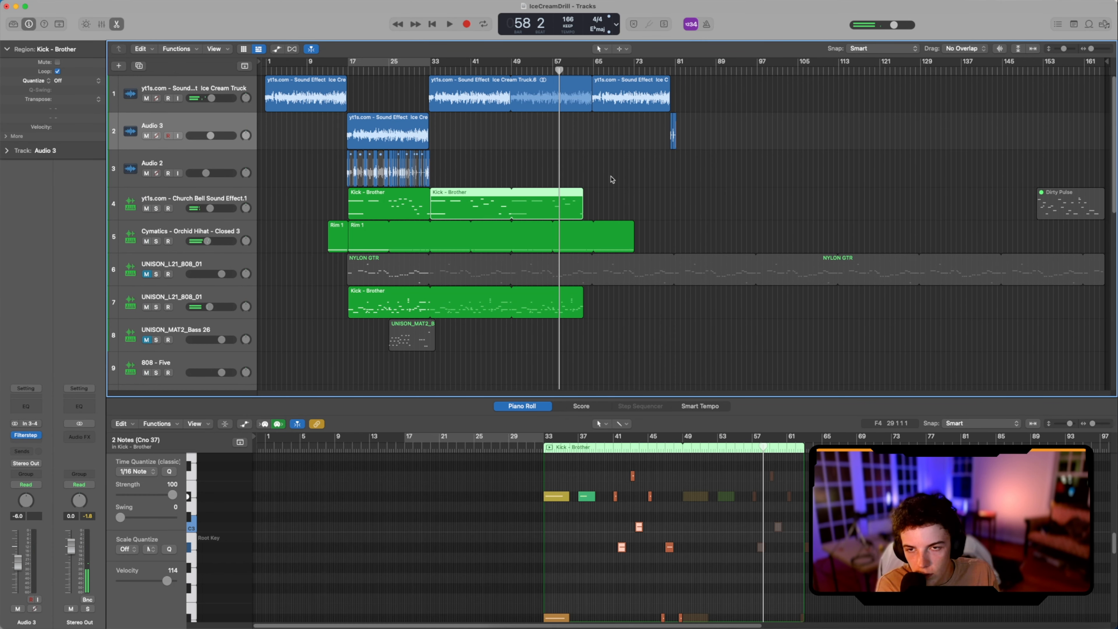
Step: Select the Church Bell track, start from bar 79, and record a bell hit around bar 80
left_click(165, 196)
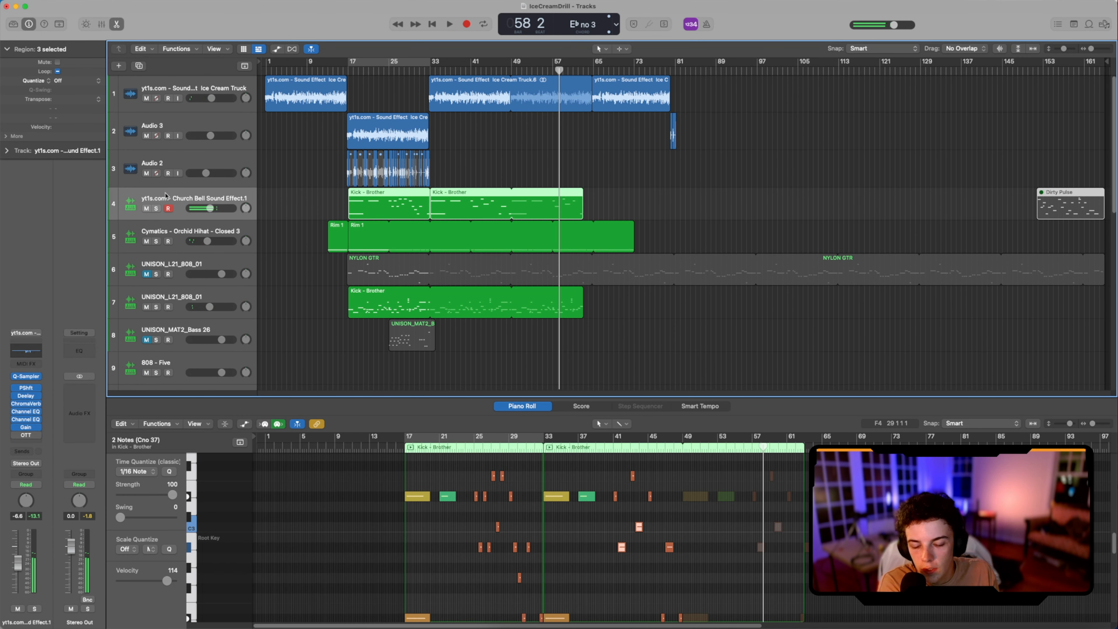
left_click(660, 71)
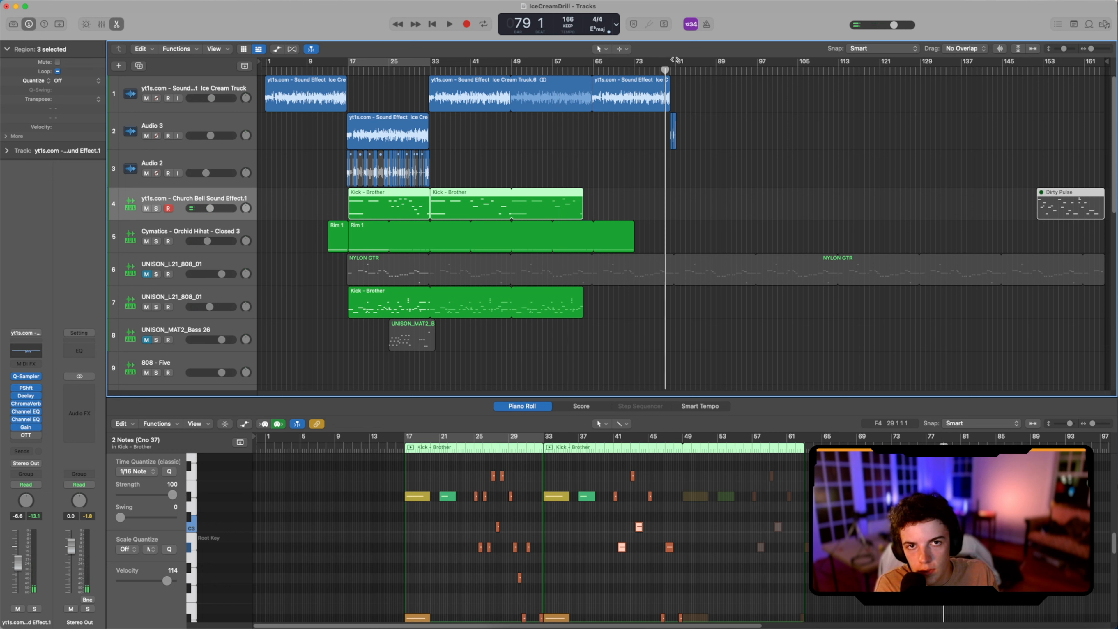
key("space")
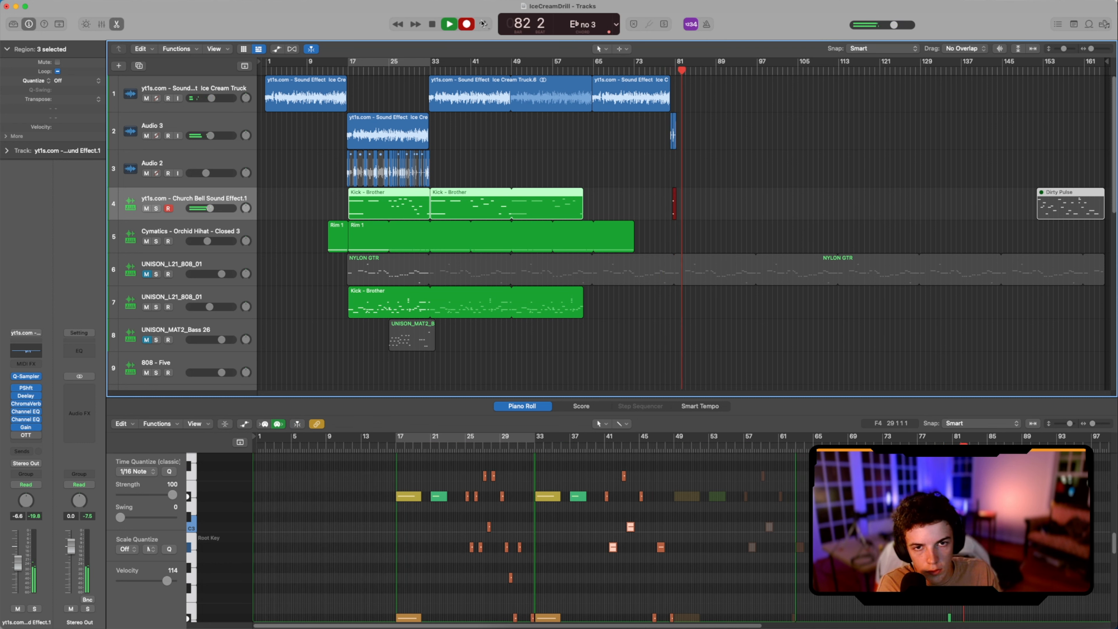
key("space")
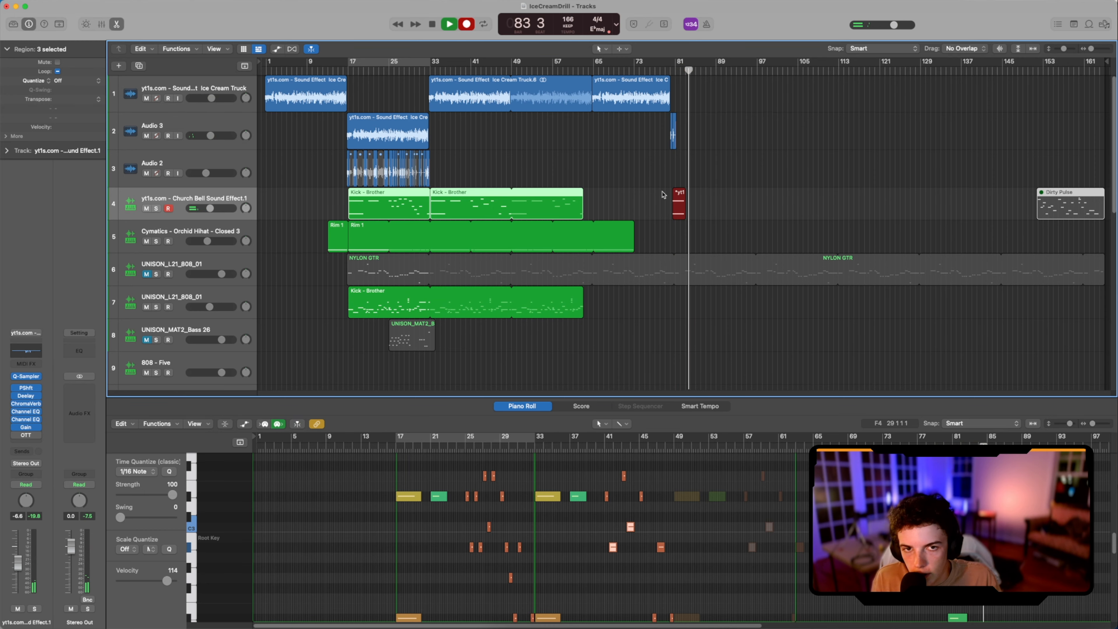
Step: Bounce the recorded bell region in place to a new audio track and show its full waveform in the editor
right_click(683, 206)
left_click(700, 213)
left_click(630, 401)
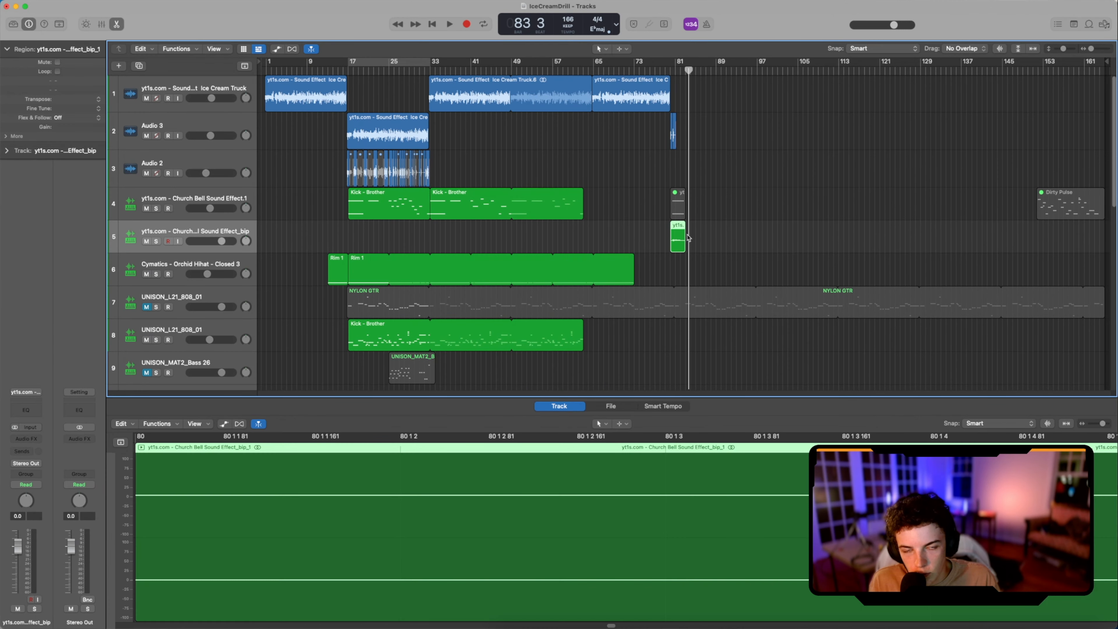
scroll(640, 565, "down", 10)
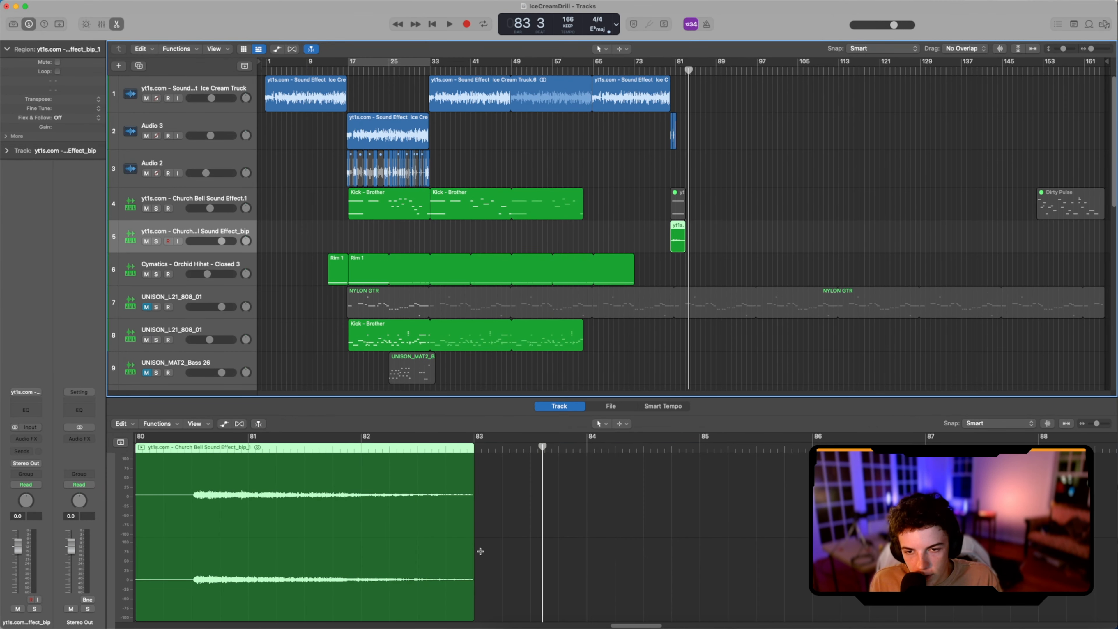
scroll(551, 569, "left", 5)
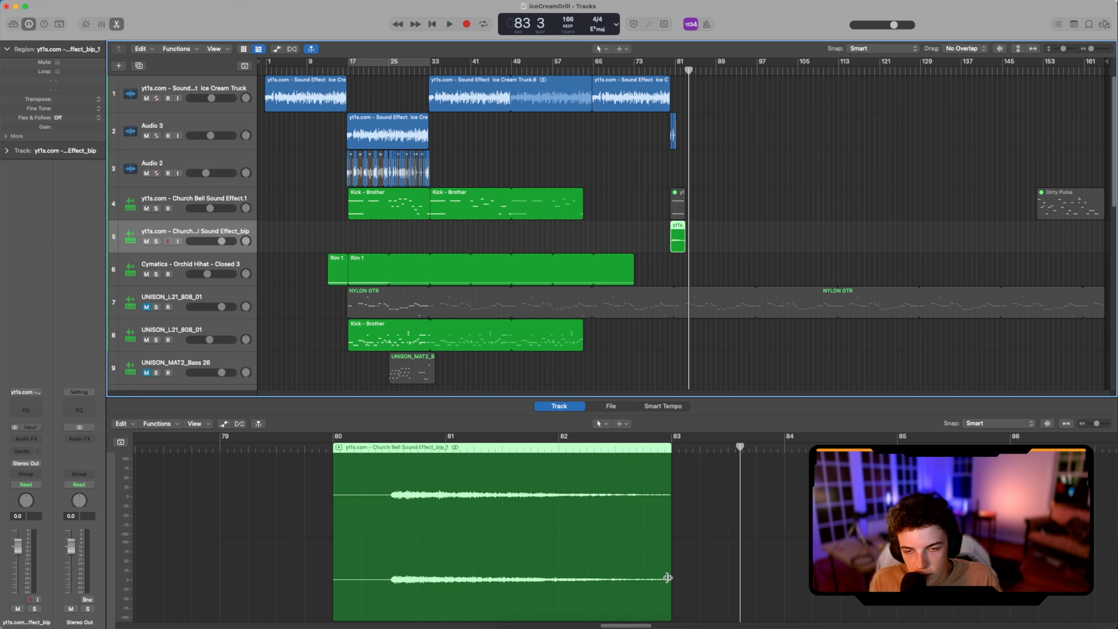
Step: Play back the bounced church bell region and trim its end to bar 82
left_click(373, 450)
key("space")
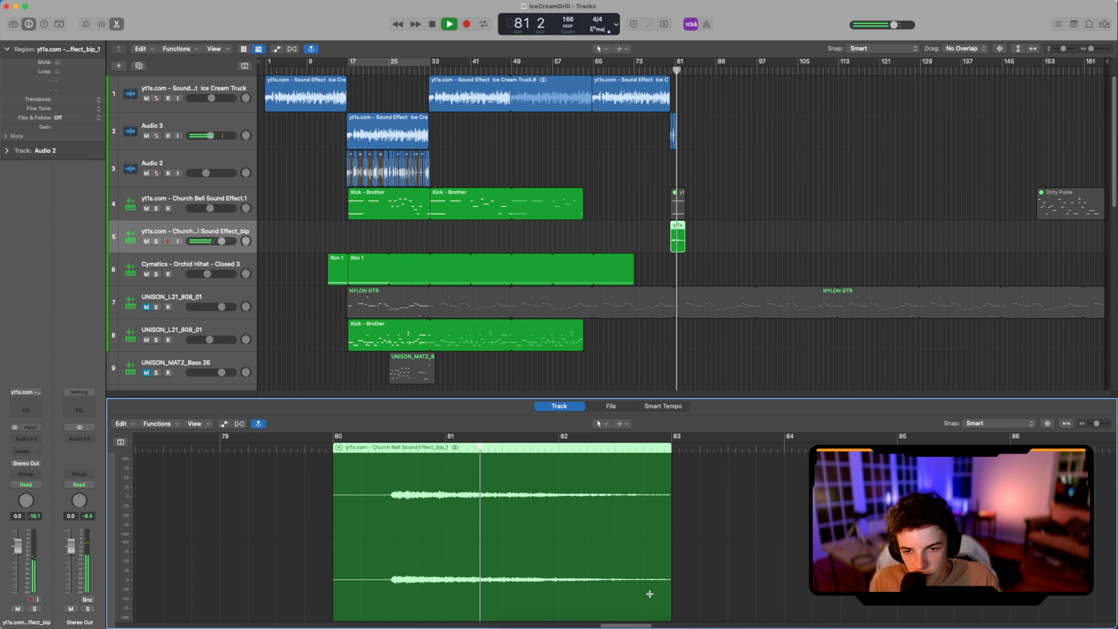
key("space")
left_click_drag(670, 601, 558, 500)
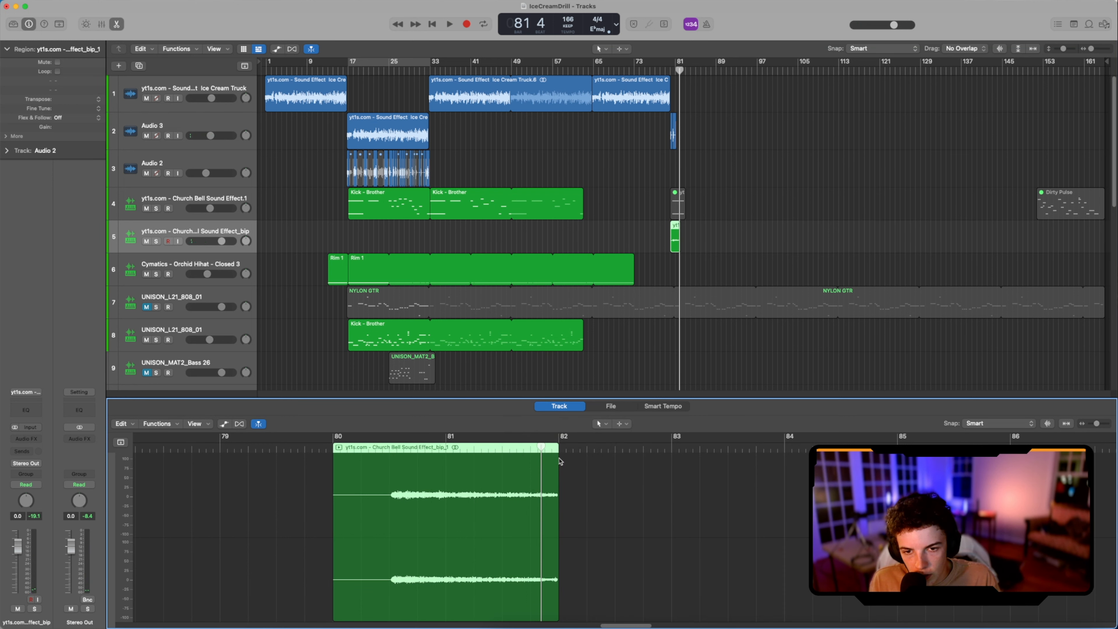
Step: Add a short fade-out at the end of the bounced bell region and change its type to Slow Down
left_click_drag(557, 457, 533, 461)
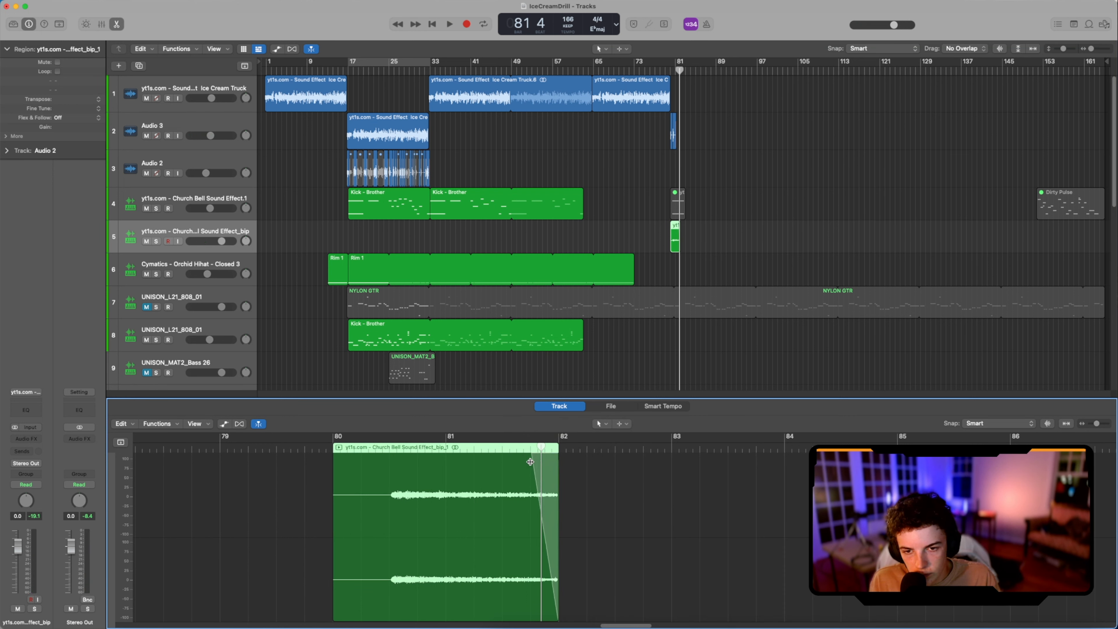
right_click(551, 455)
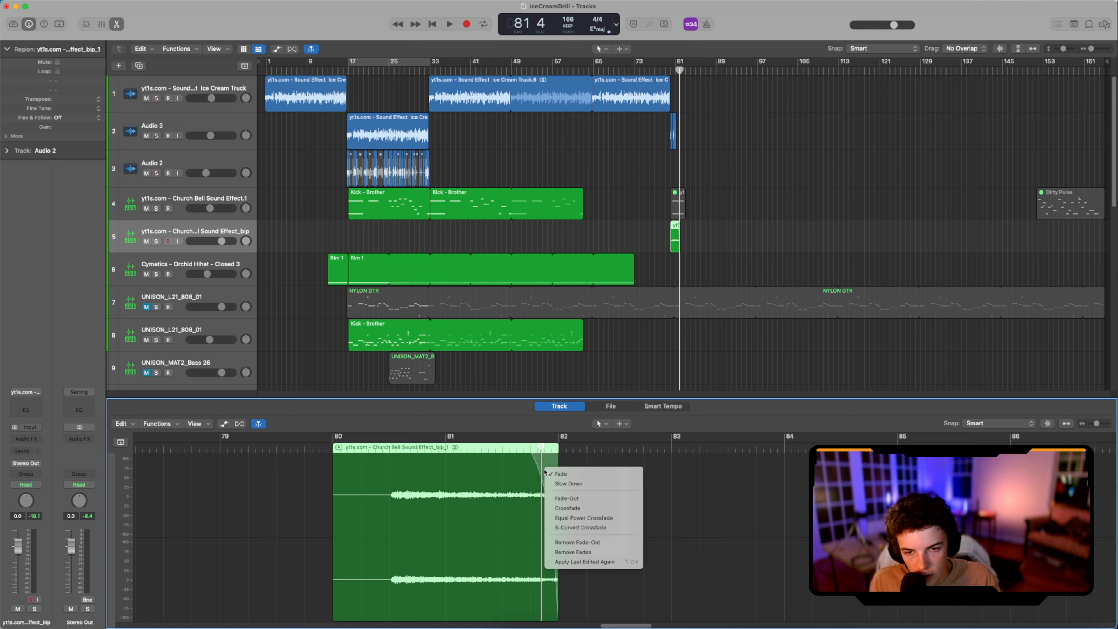
left_click(556, 483)
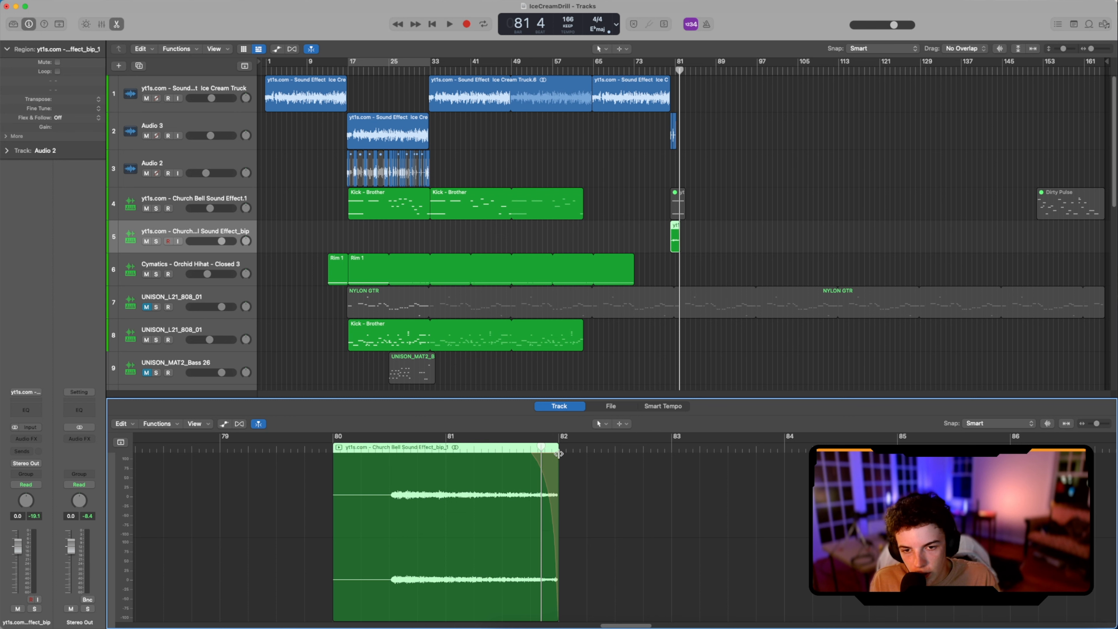
Step: Focus on the bar 80 transition and play it from around beat 3 to hear the bell's slow-down ending
left_click(676, 71)
key("super+Right")
key("super+Right")
key("super+Right")
key("super+Right")
key("super+Right")
key("super+Right")
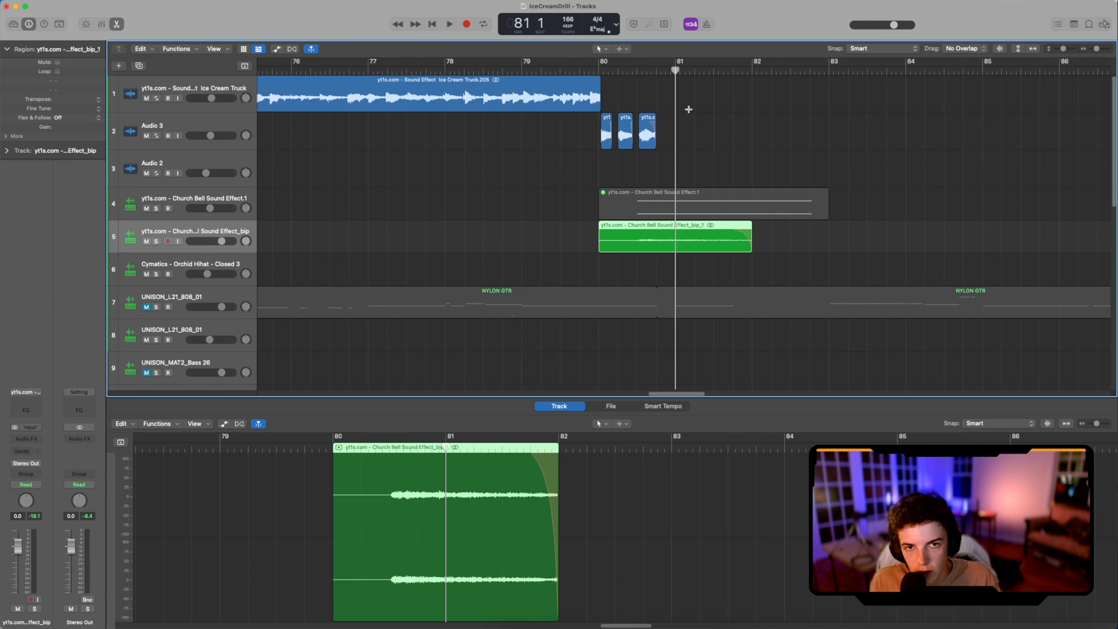
left_click(597, 77)
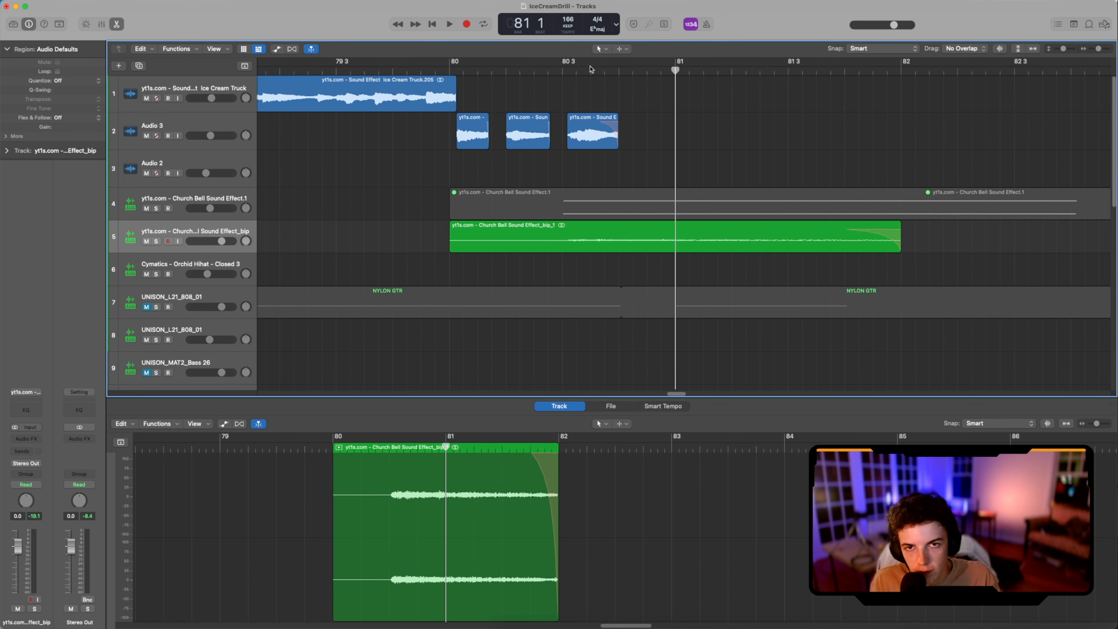
left_click(577, 70)
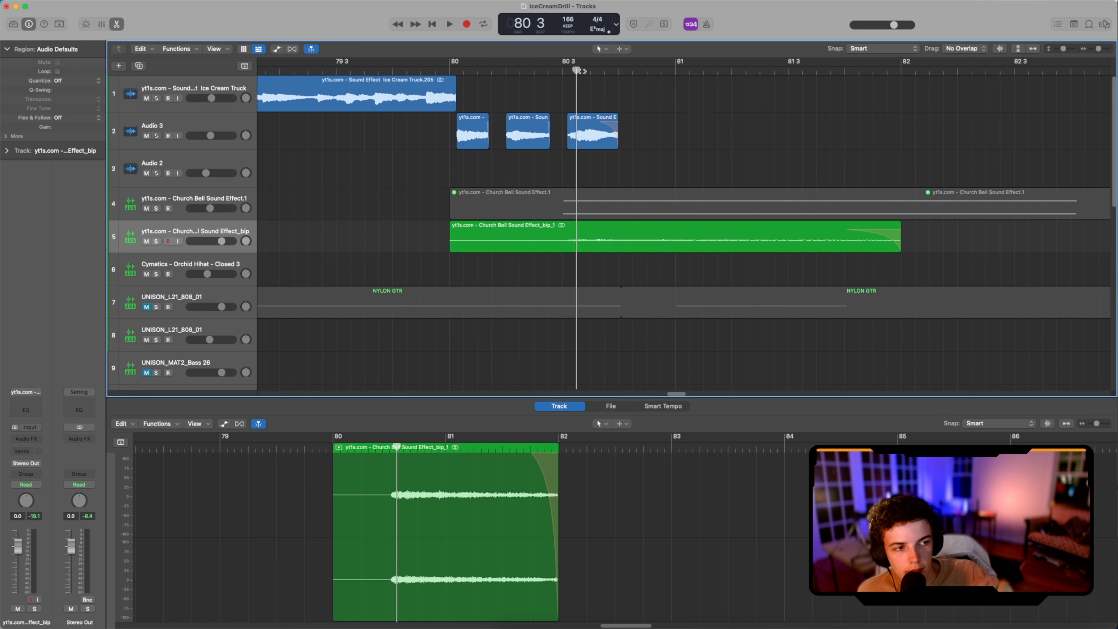
key("space")
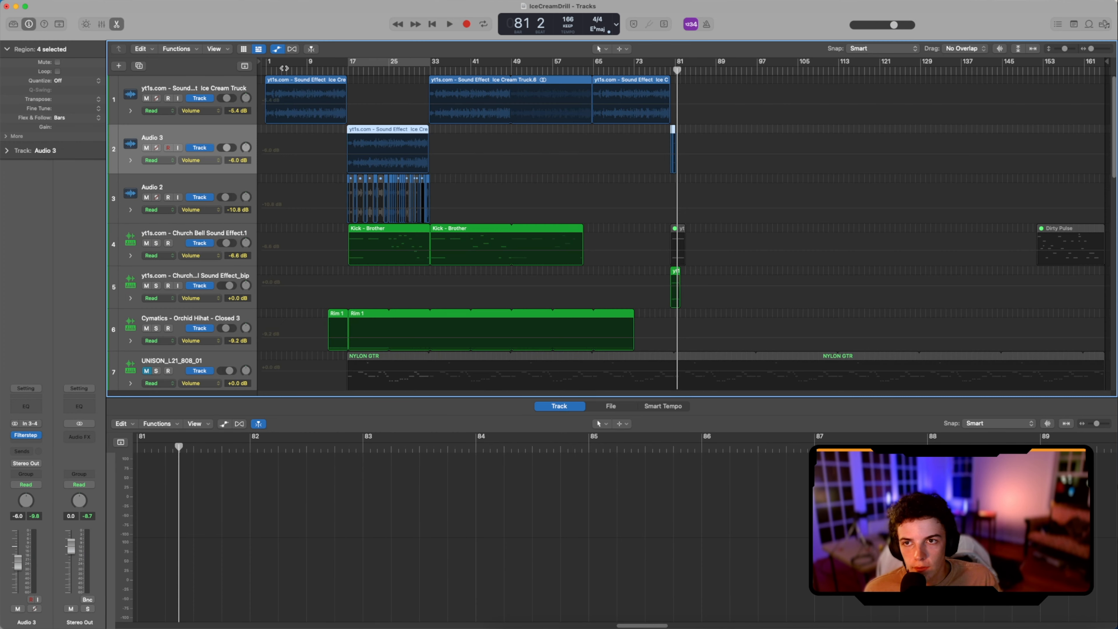
Step: Play the beat from bar 1 and examine the notes of the intro Rim 1 hi-hat region in the Piano Roll
left_click_drag(283, 68, 265, 67)
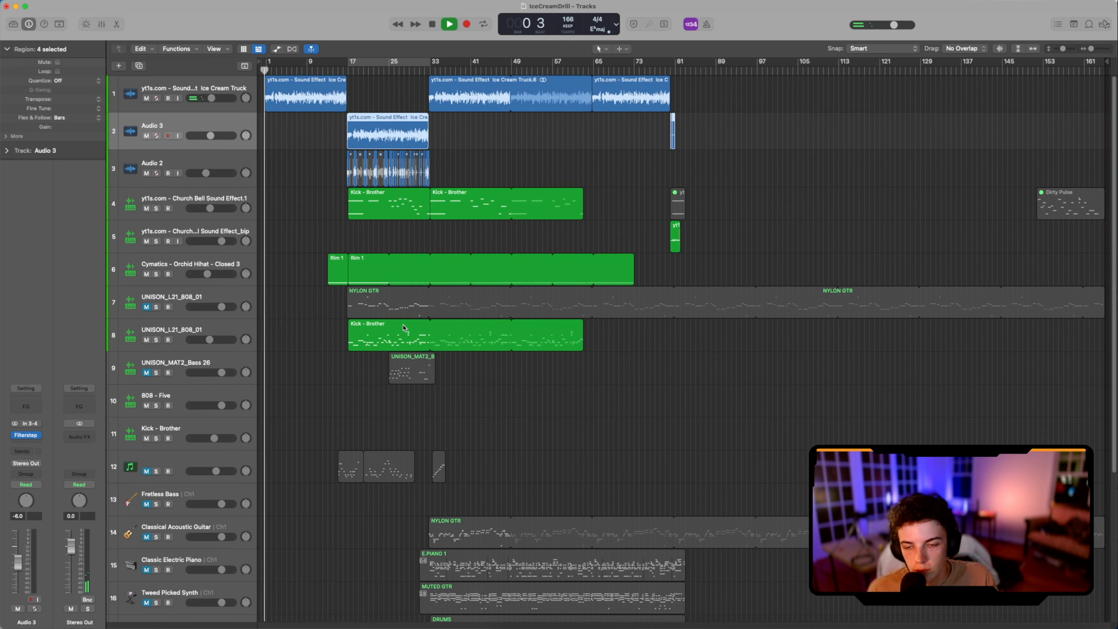
left_click(335, 271)
double_click(336, 270)
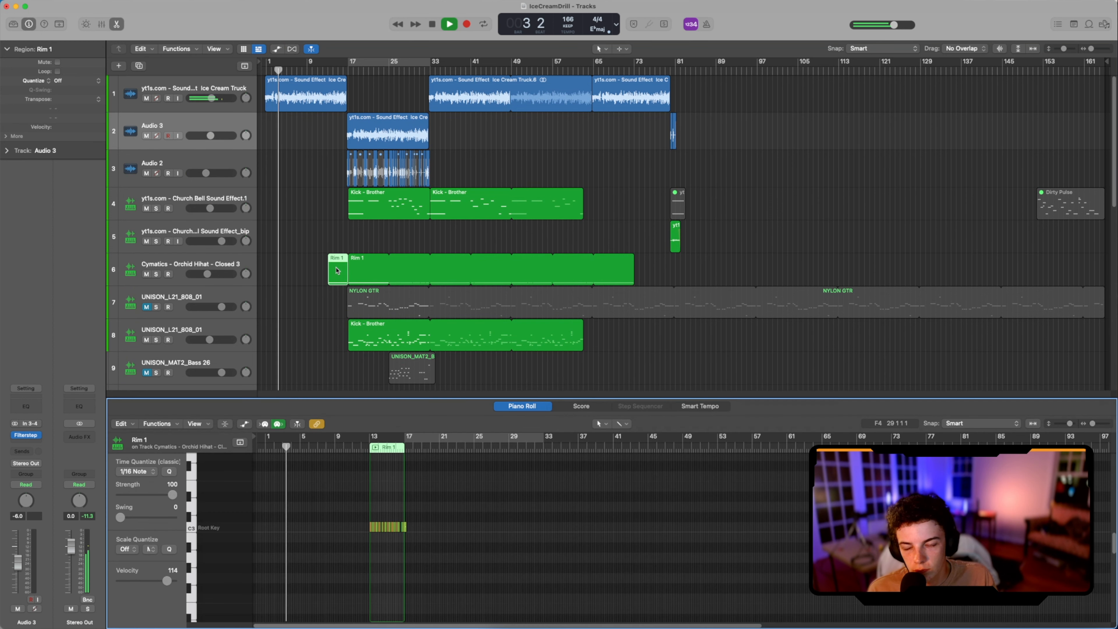
key("super+Right")
key("super+Right")
key("super+Right")
key("super+Right")
key("super+Right")
key("super+Right")
key("super+Right")
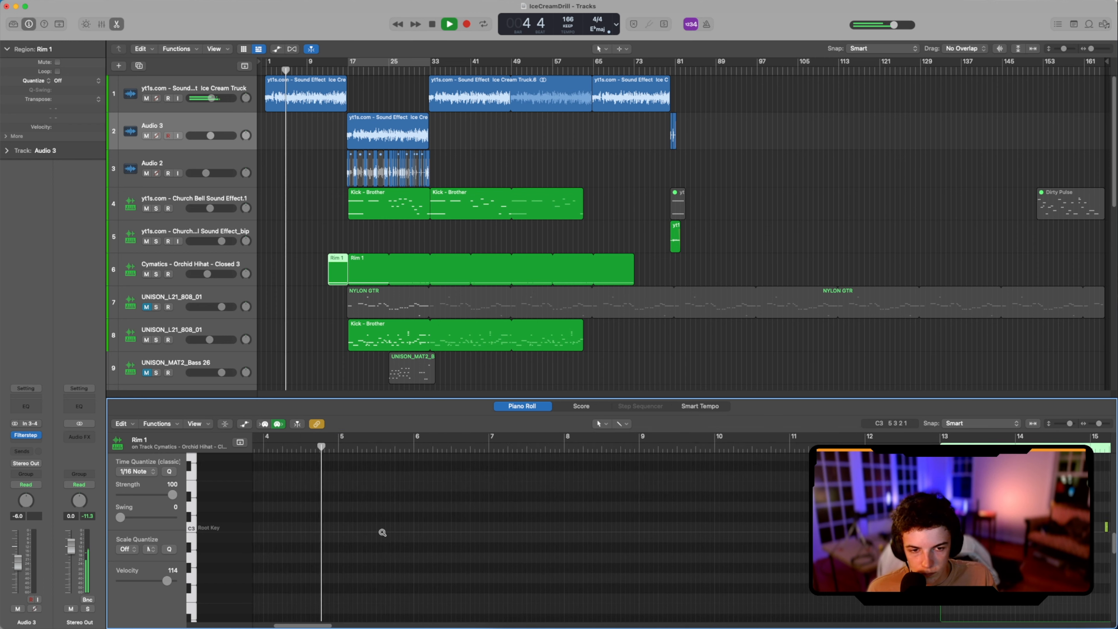
scroll(382, 536, "right", 6)
key("super+Right")
key("super+Right")
key("super+Right")
scroll(598, 540, "right", 10)
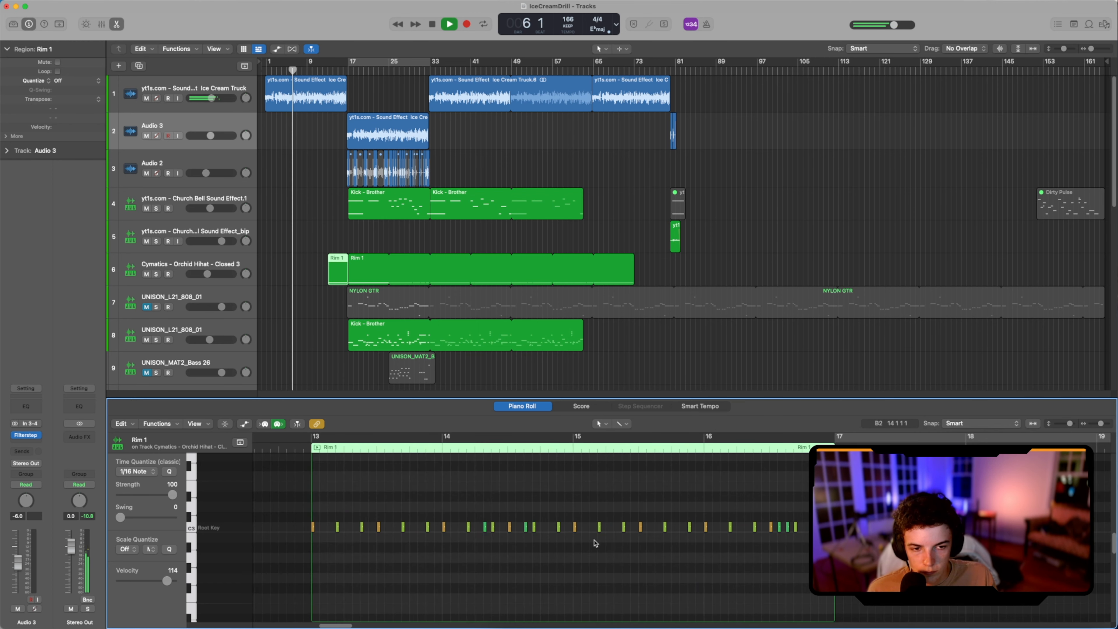
key("super+Right")
key("super+Right")
key("super+Right")
scroll(595, 543, "right", 3)
scroll(595, 544, "right", 3)
scroll(595, 544, "left", 5)
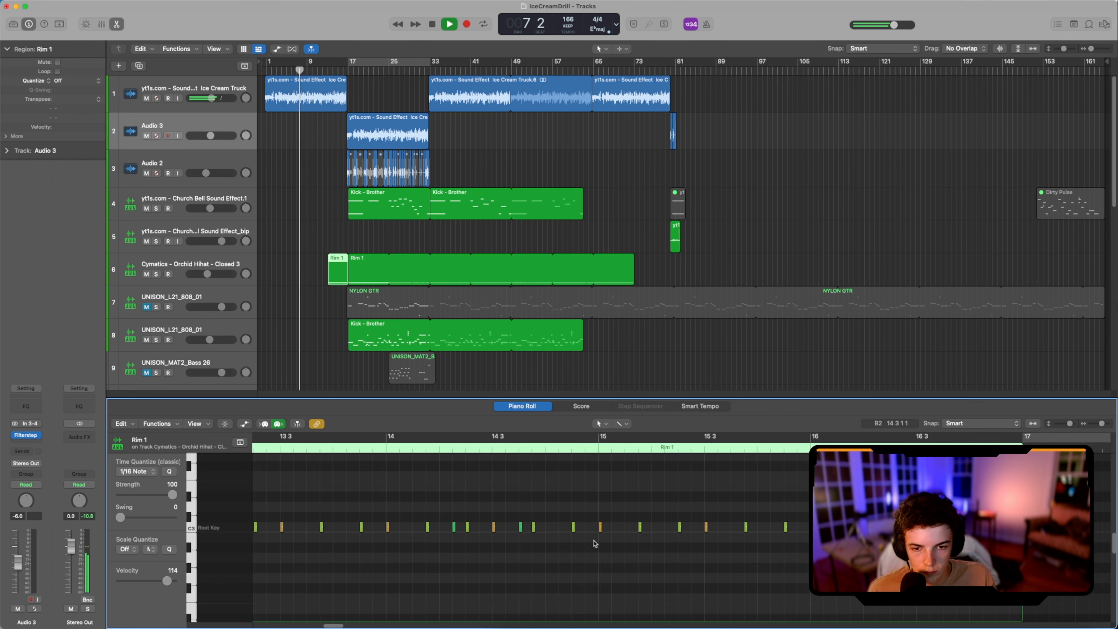
scroll(595, 544, "right", 1)
key("super+Left")
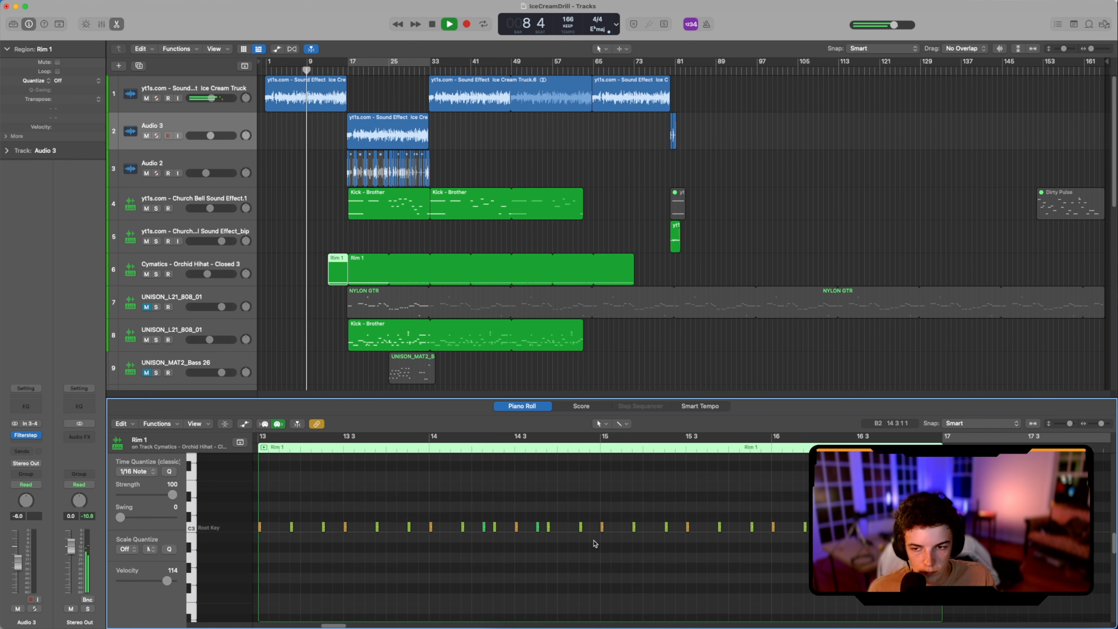
scroll(595, 544, "left", 1)
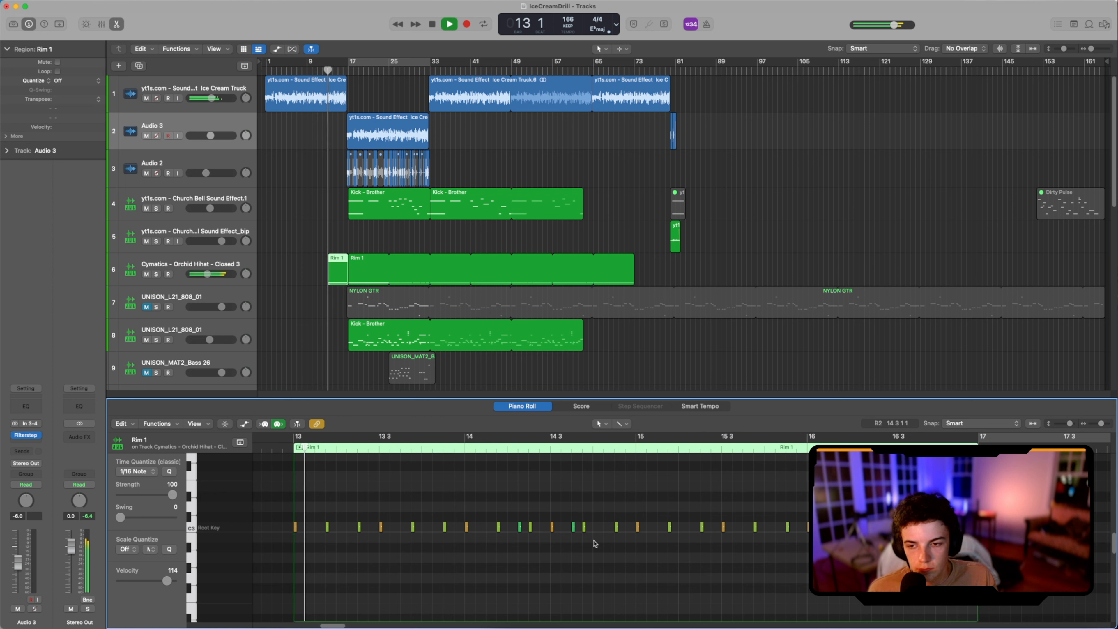
Step: Examine the notes of the unmuted 808 track's Kick - Brother region from bar 17 on during playback
left_click(384, 342)
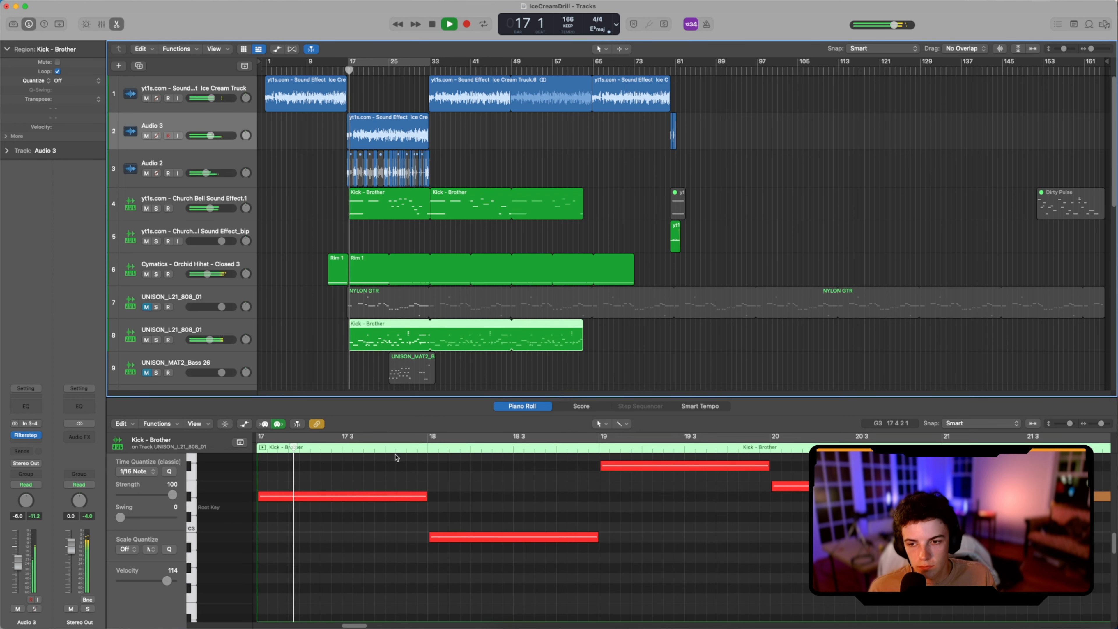
scroll(552, 510, "up", 4)
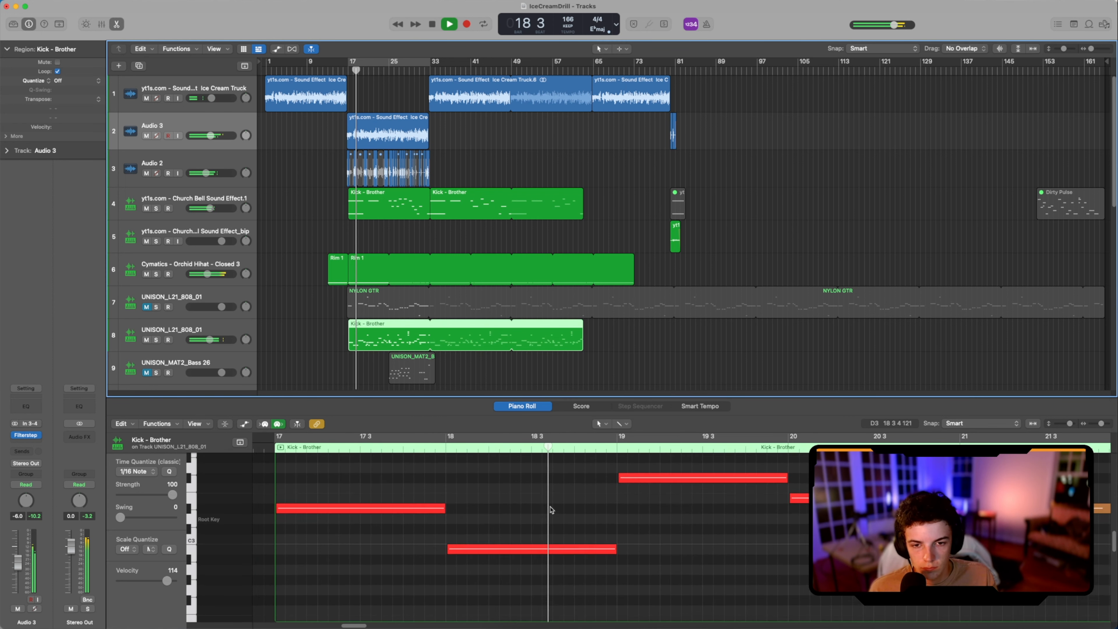
scroll(551, 509, "right", 10)
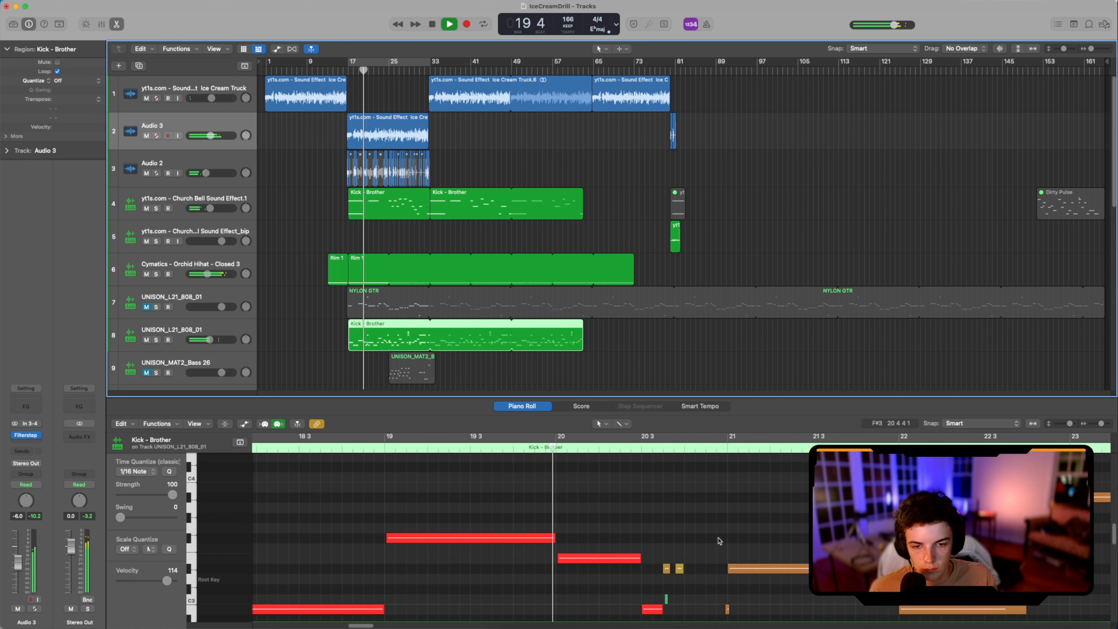
scroll(719, 541, "up", 10)
scroll(719, 541, "down", 8)
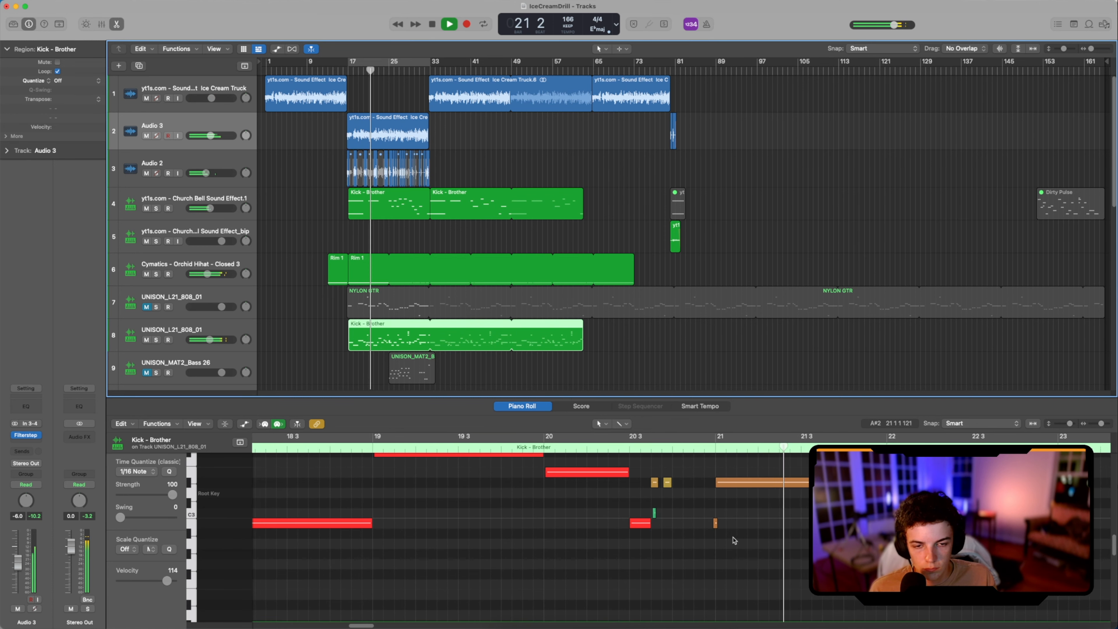
scroll(792, 550, "right", 7)
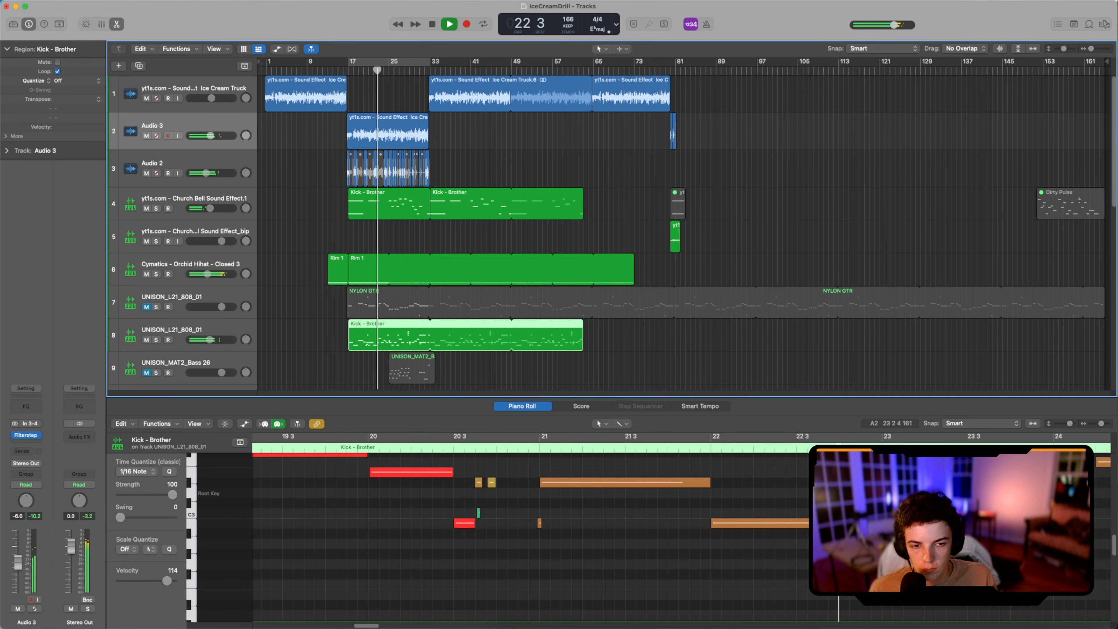
scroll(528, 535, "up", 6)
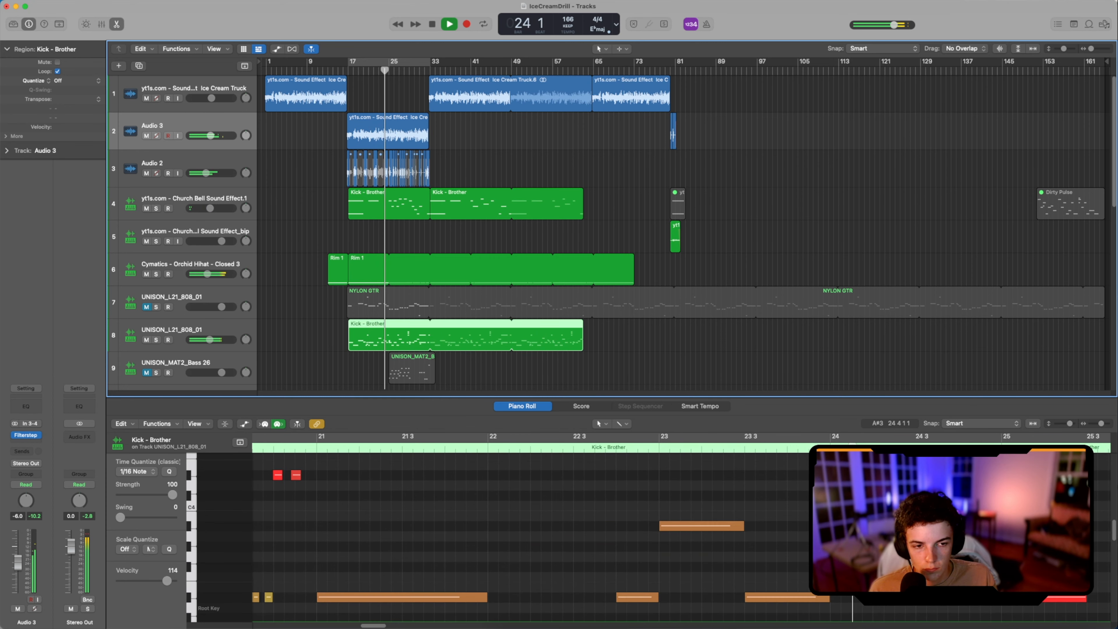
Step: Examine the melody notes of the first Church Bell region up to bar 33 while the beat plays
left_click(402, 202)
scroll(718, 550, "down", 4)
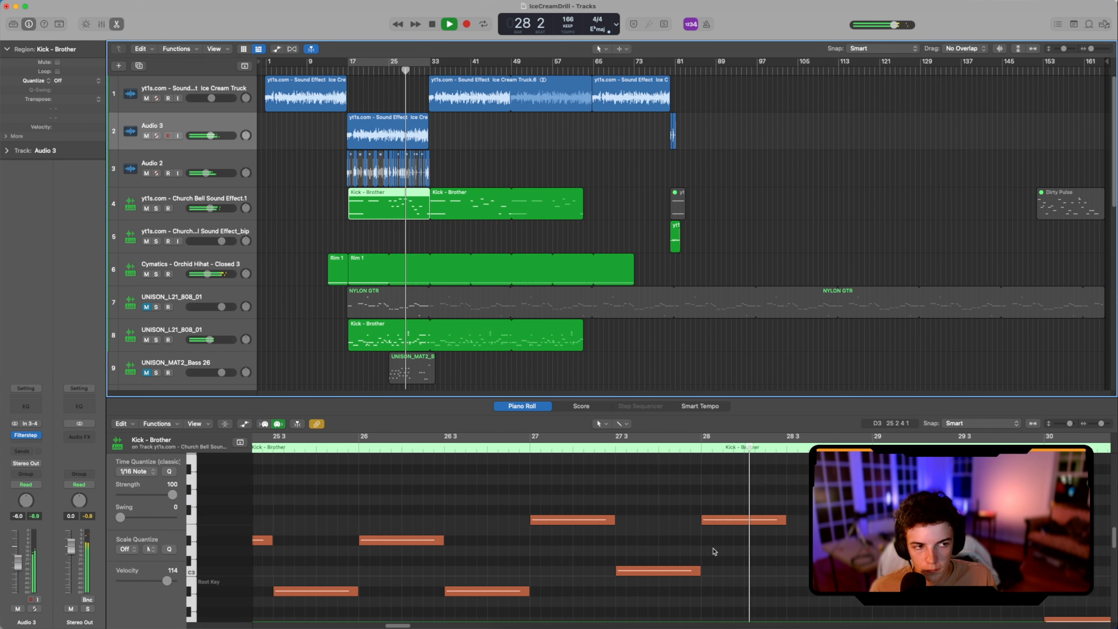
scroll(714, 551, "down", 1)
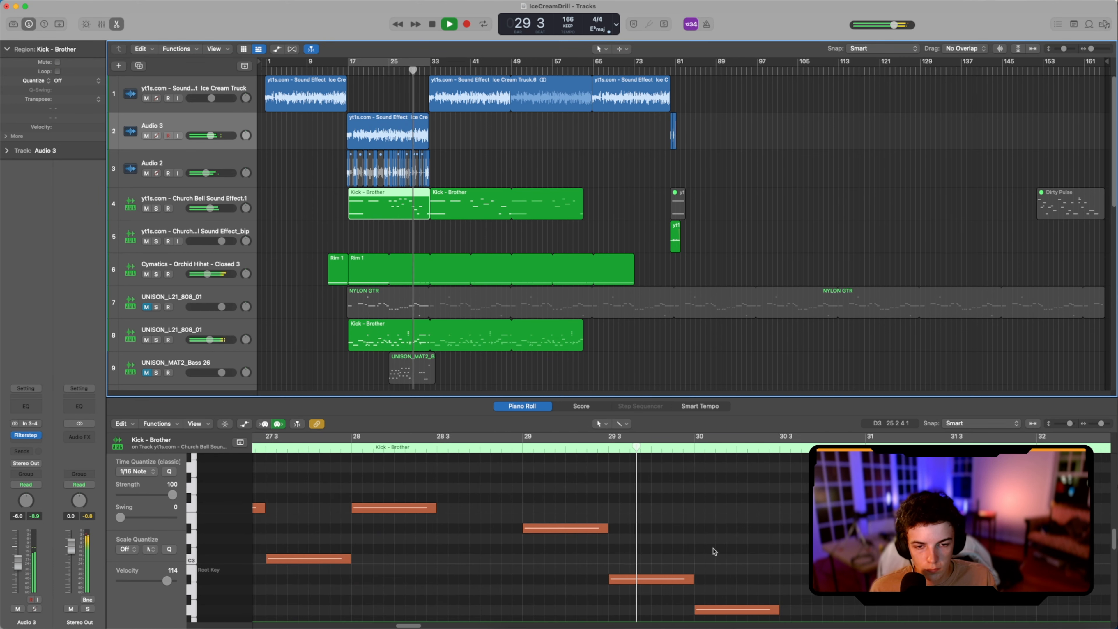
scroll(715, 555, "down", 8)
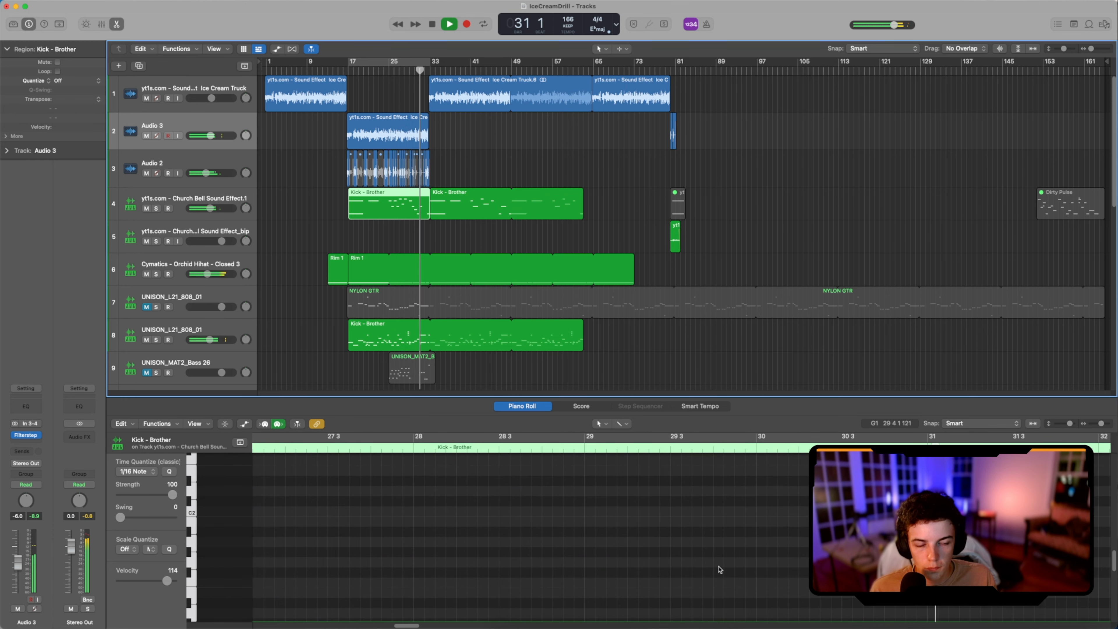
scroll(719, 568, "up", 8)
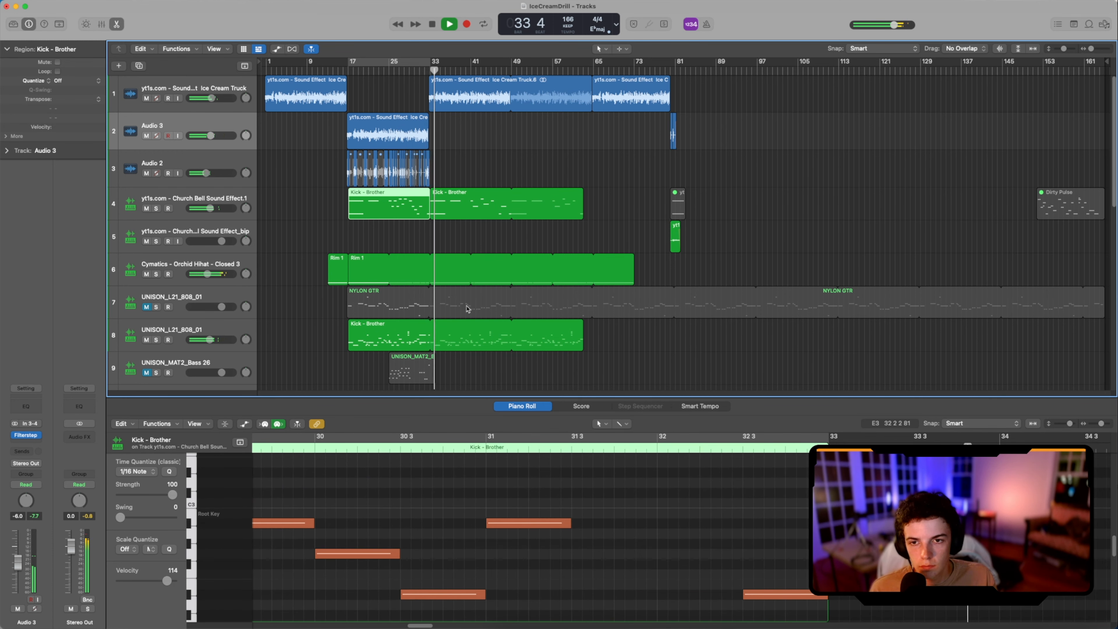
Step: Review the 808 notes around bar 31 and the BVKER Drillers Snare pattern in the Piano Roll during playback
left_click(454, 335)
scroll(451, 344, "down", 10)
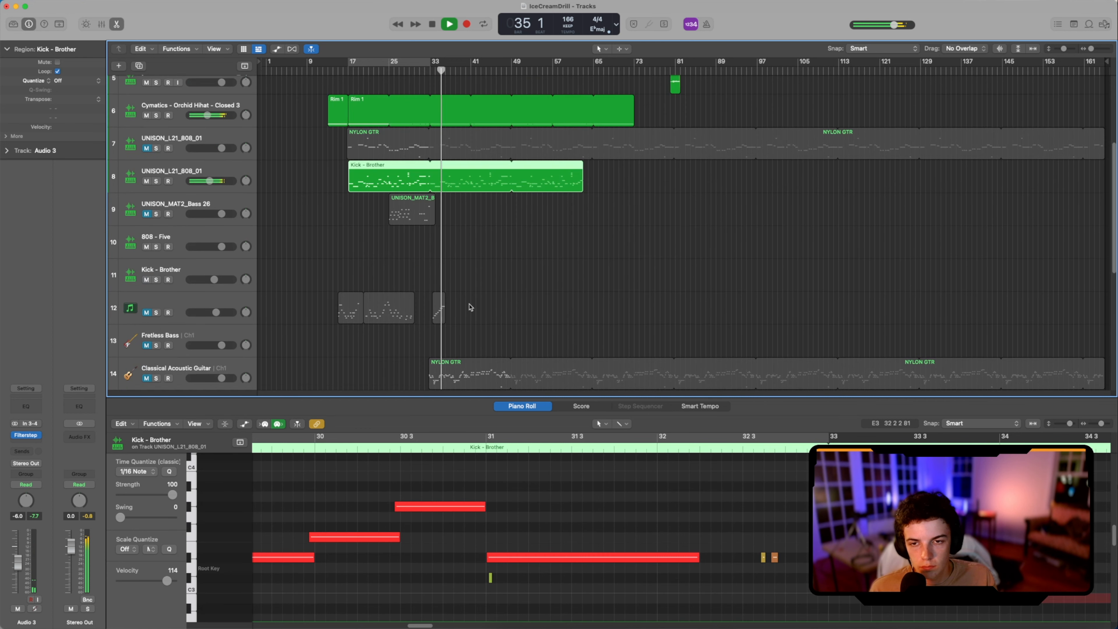
left_click(449, 354)
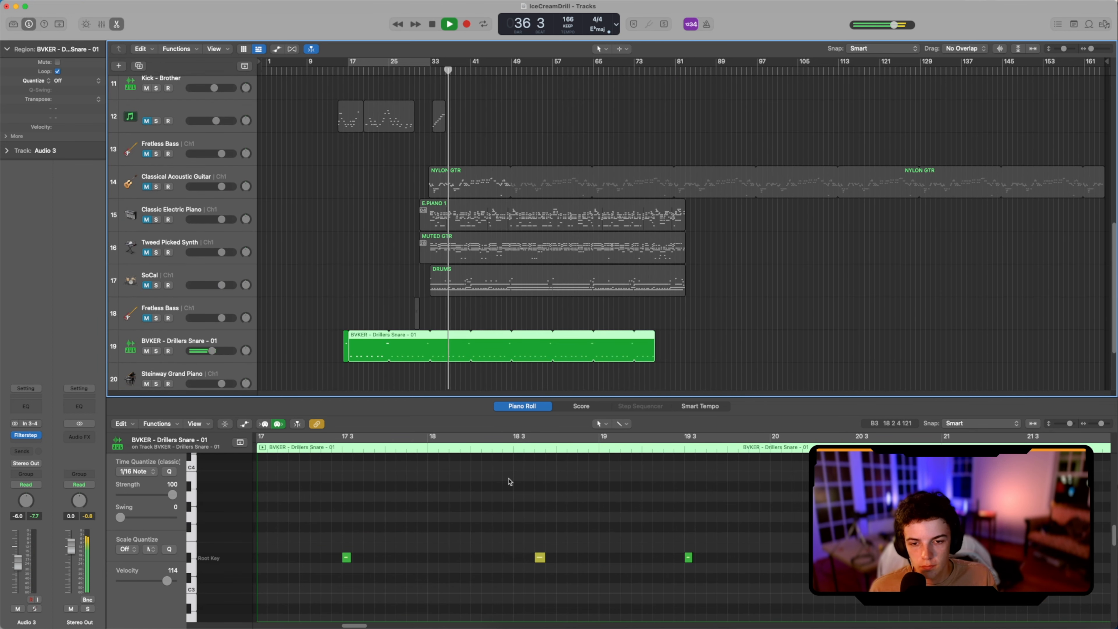
scroll(519, 529, "down", 5)
scroll(563, 530, "right", 8)
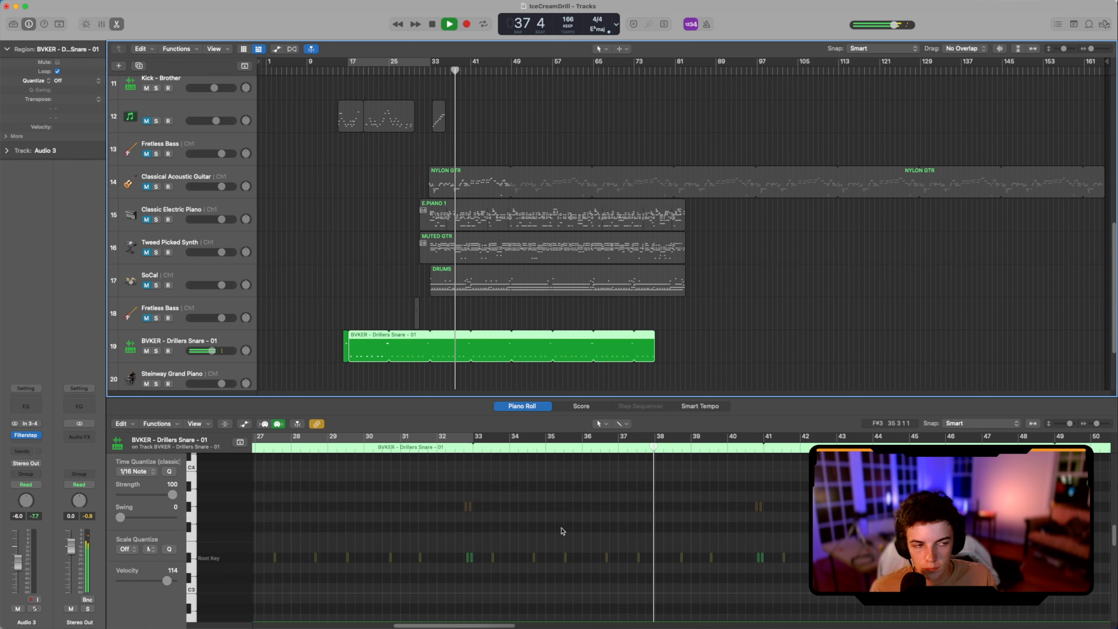
scroll(563, 531, "right", 5)
scroll(492, 308, "up", 1)
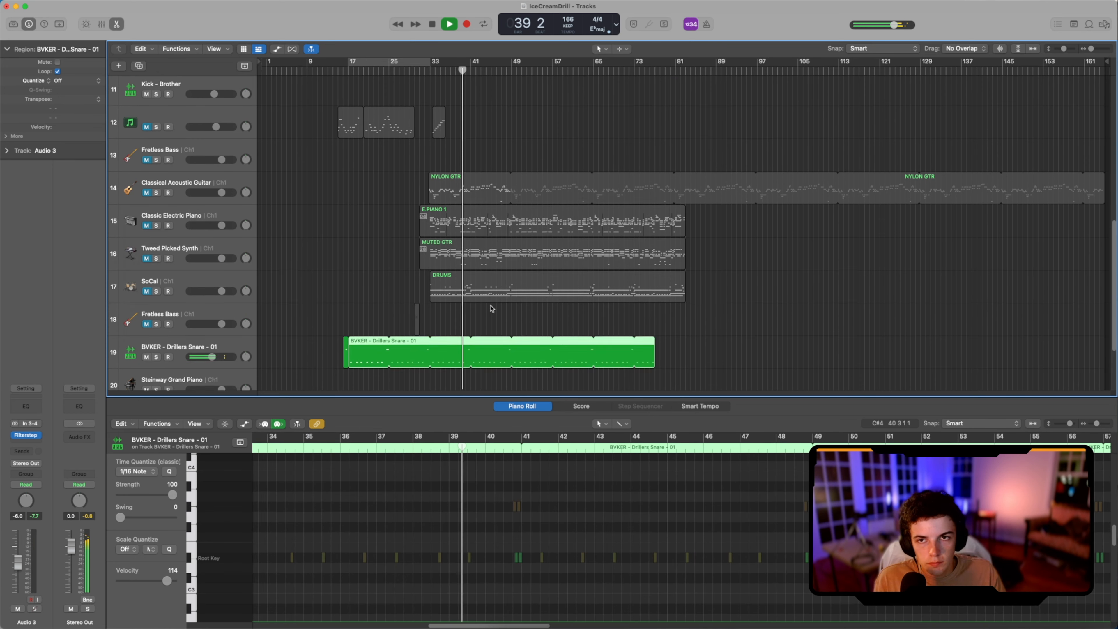
Step: Examine the Hi Hat 1 pattern on the BVKER Drillers Closed Hat track and return to the first tracks
scroll(492, 309, "down", 3)
left_click(479, 335)
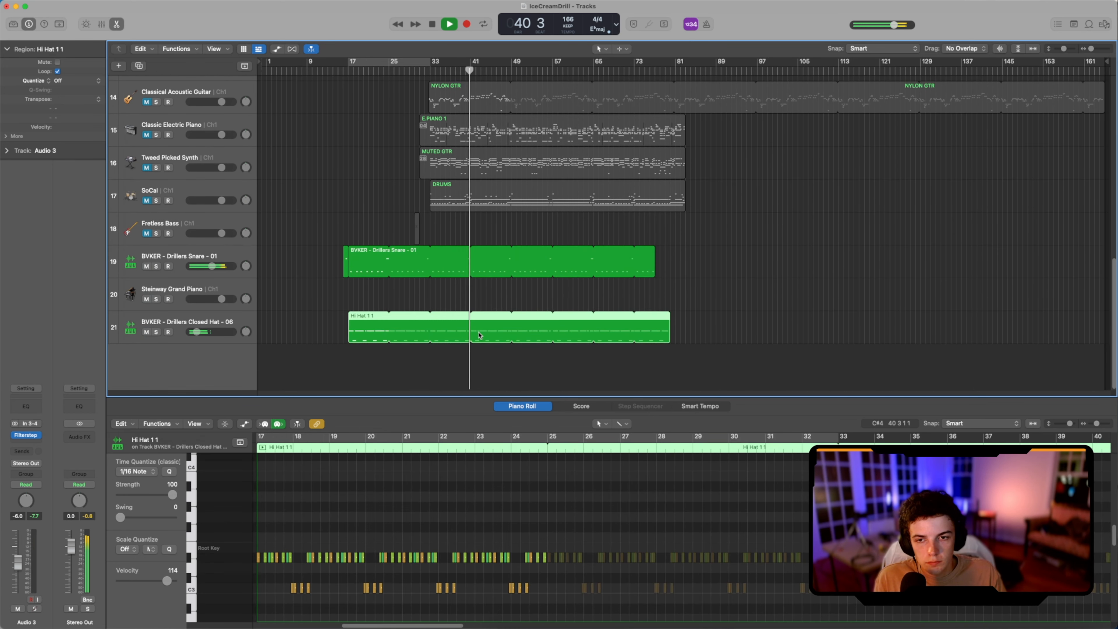
scroll(388, 544, "right", 12)
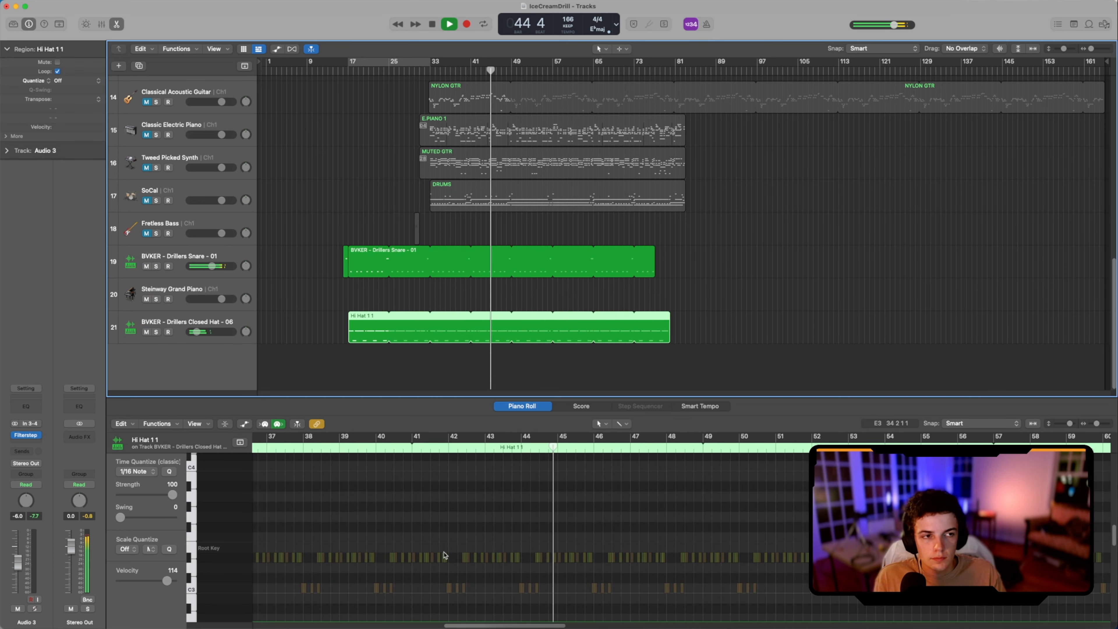
scroll(522, 221, "up", 5)
scroll(521, 221, "up", 8)
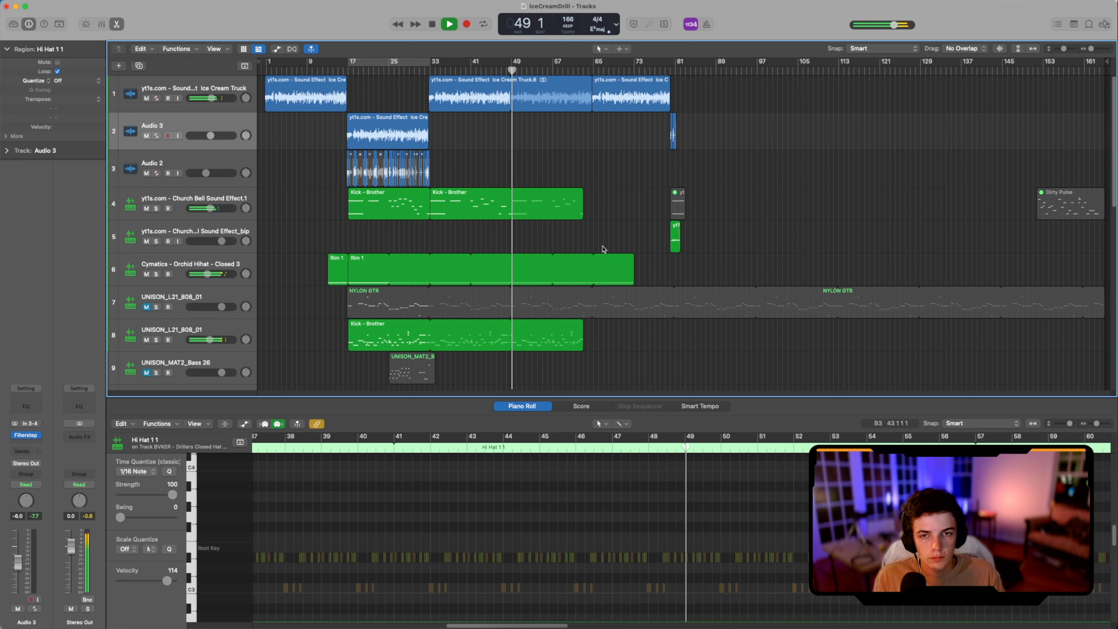
Step: Review the notes of the second Church Bell region and the long Rim 1 hi-hat region during playback
left_click(530, 199)
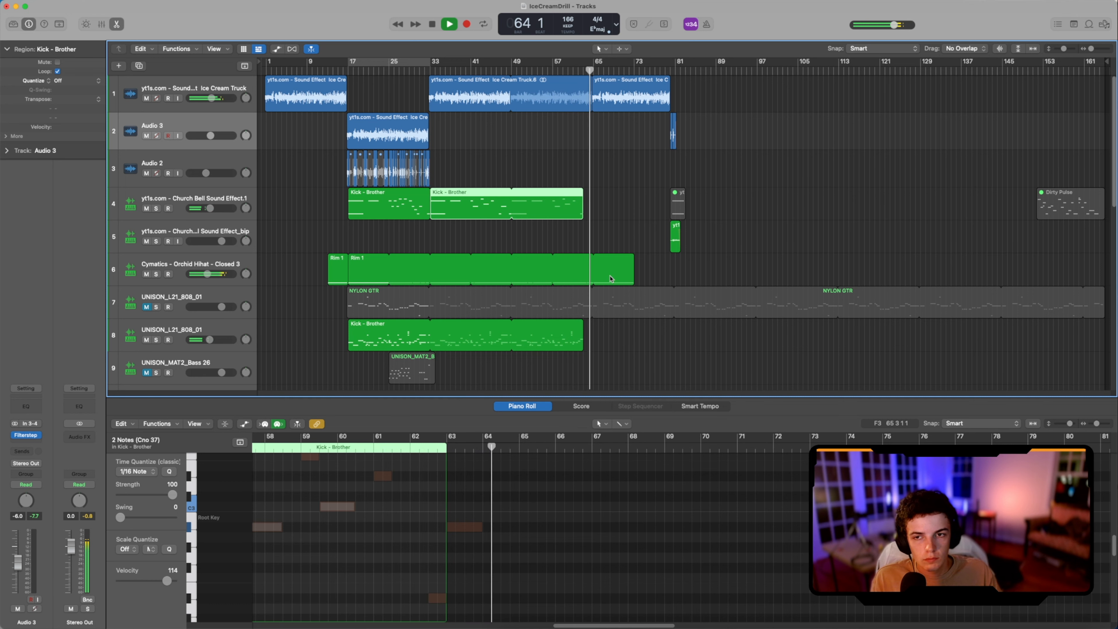
left_click(622, 265)
scroll(624, 294, "down", 3)
scroll(633, 214, "up", 3)
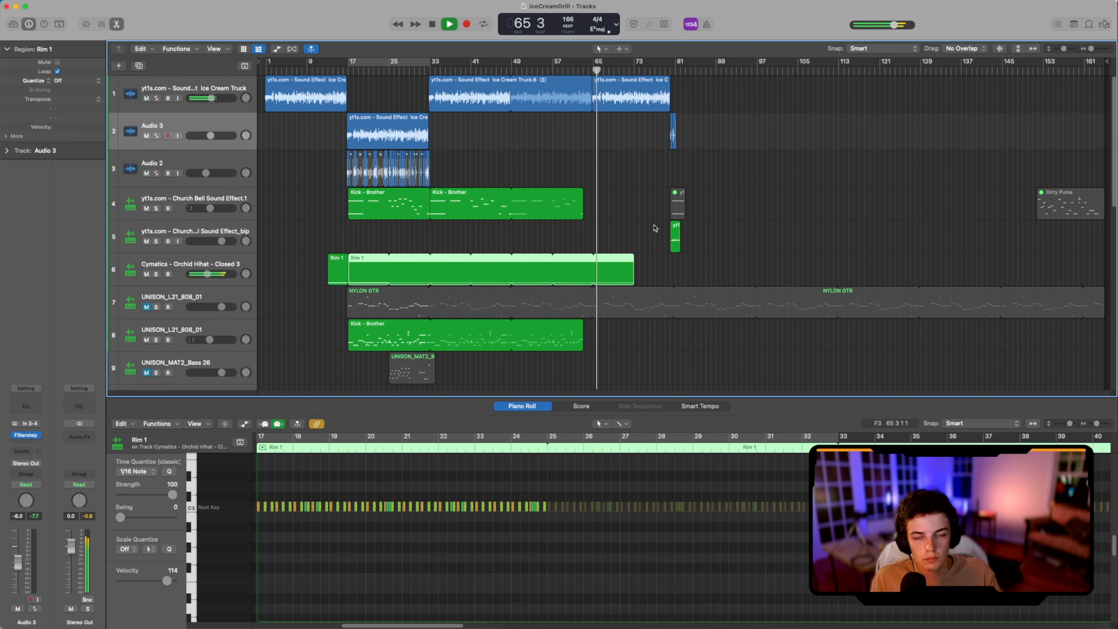
Step: Examine the end of the long Rim 1 region and the BVKER Drillers Snare pattern up to bar 77 during playback
scroll(638, 308, "down", 3)
scroll(482, 539, "right", 20)
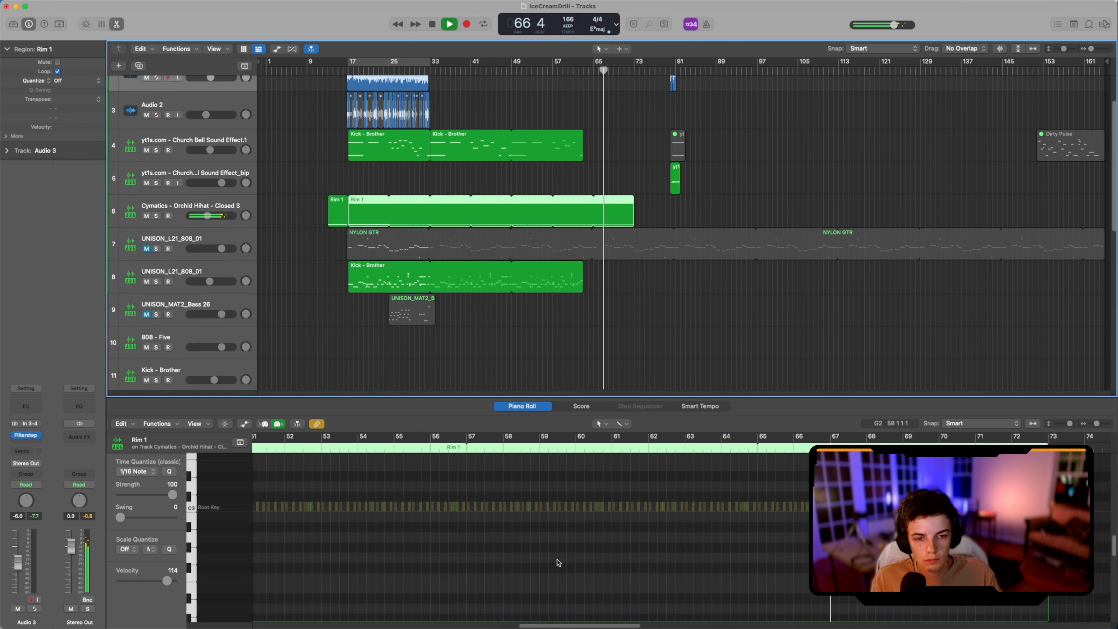
scroll(667, 322, "down", 10)
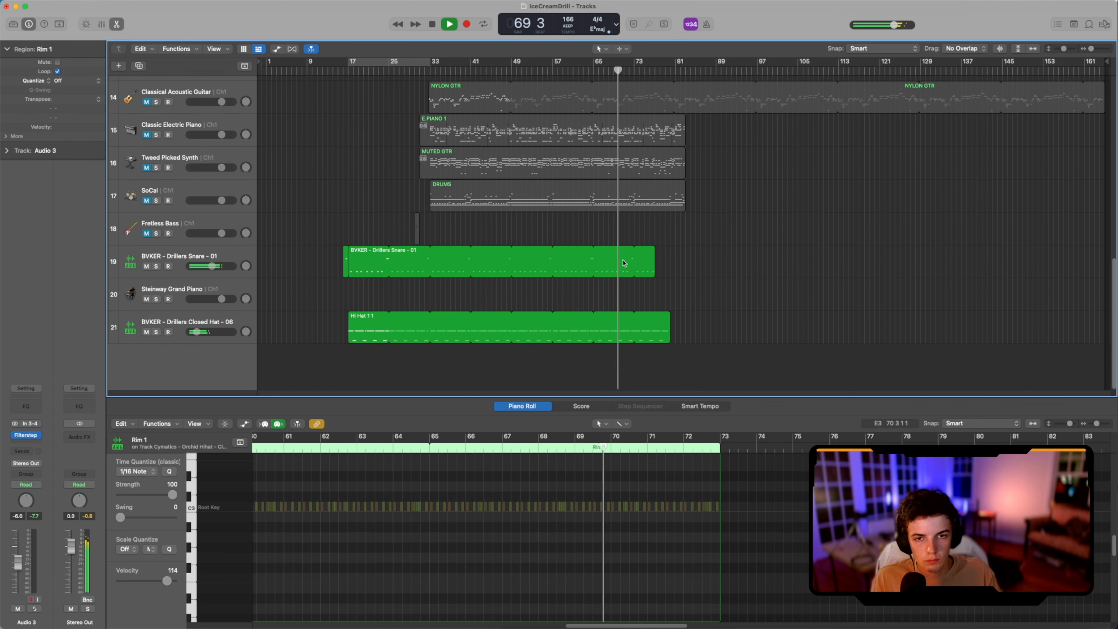
scroll(695, 304, "up", 10)
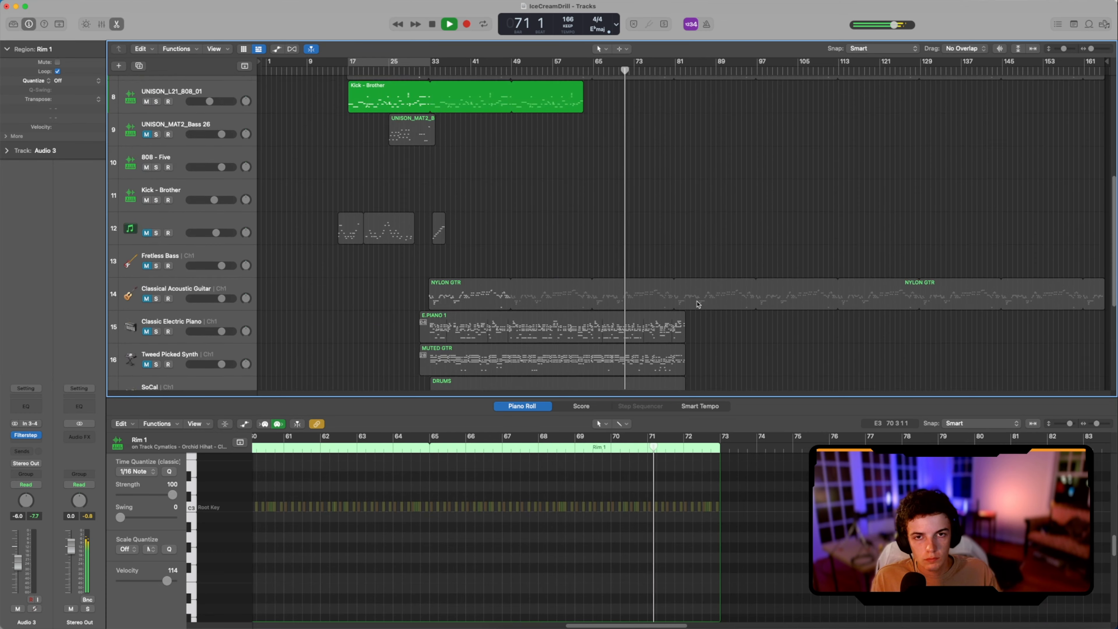
scroll(687, 308, "down", 8)
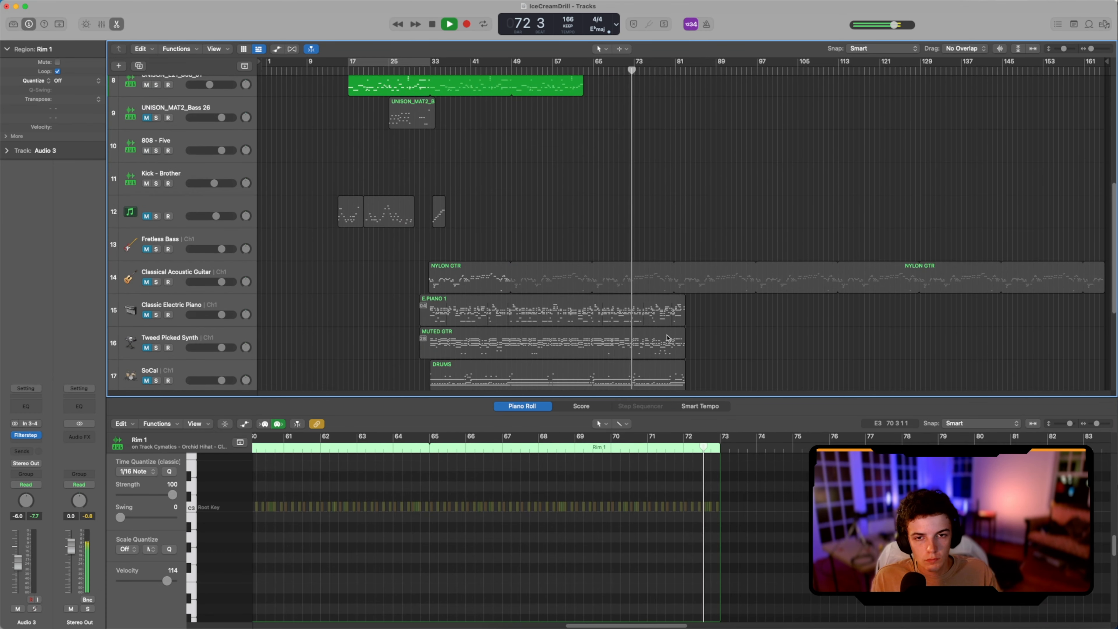
left_click(631, 352)
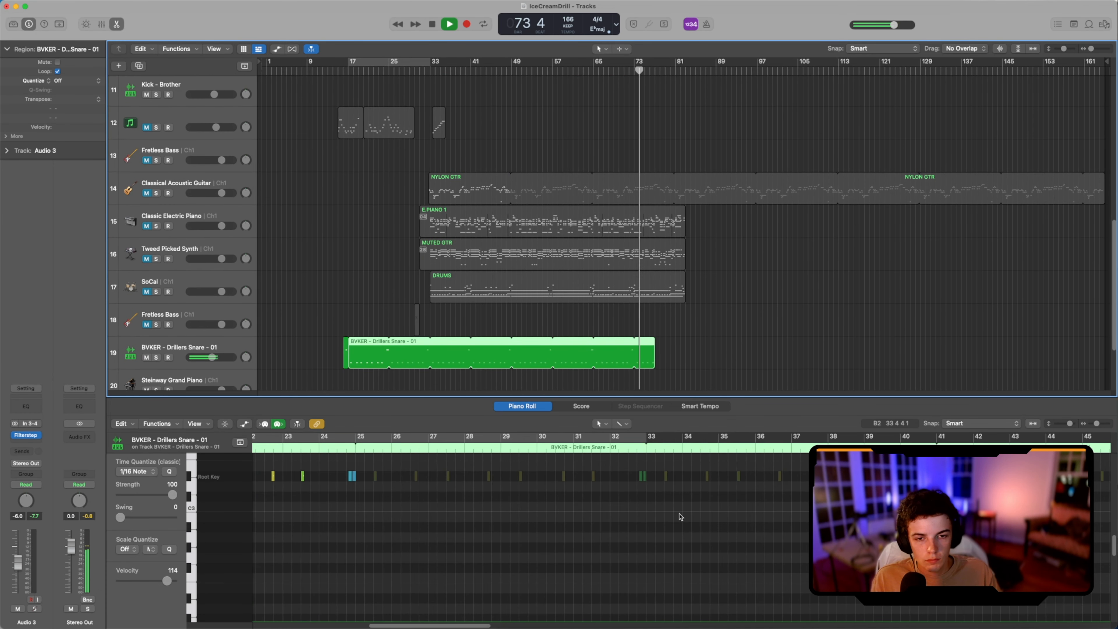
scroll(674, 524, "right", 15)
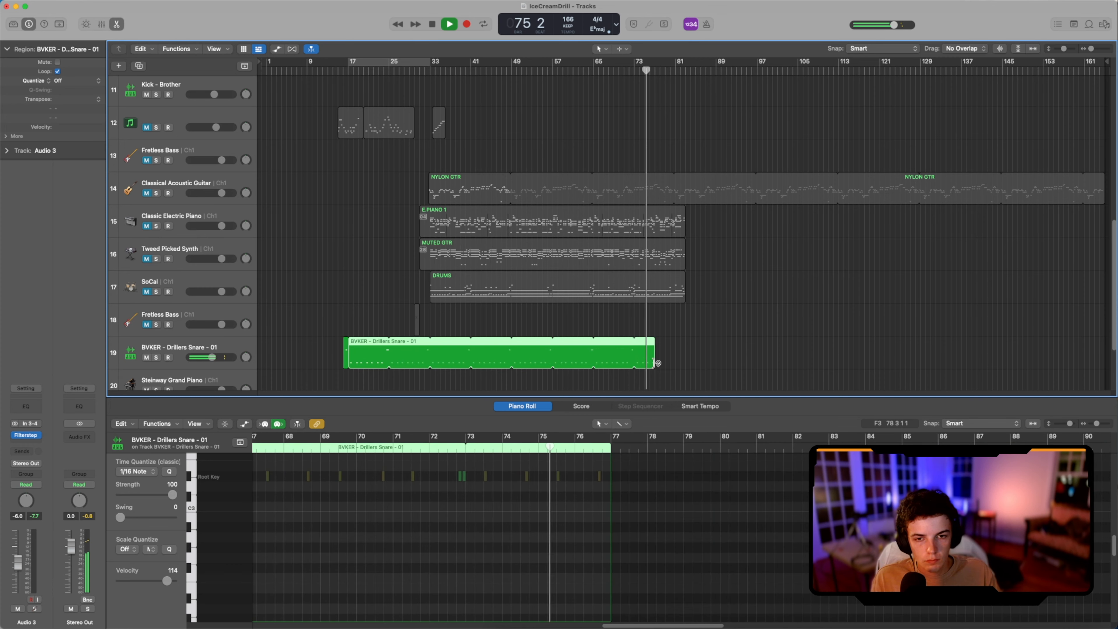
Step: Review the closing Hi Hat 1 1 notes up to bar 80 and show the waveform of the bounced Church Bell region at bar 80
scroll(675, 351, "down", 3)
left_click(626, 329)
scroll(647, 542, "left", 5)
scroll(648, 541, "right", 5)
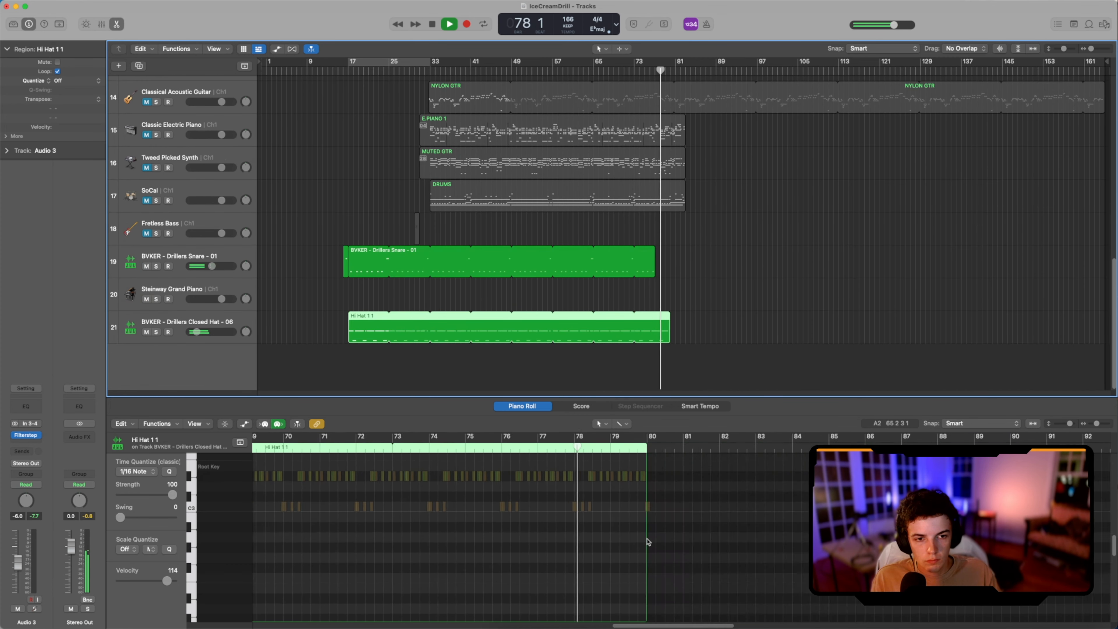
scroll(830, 347, "up", 15)
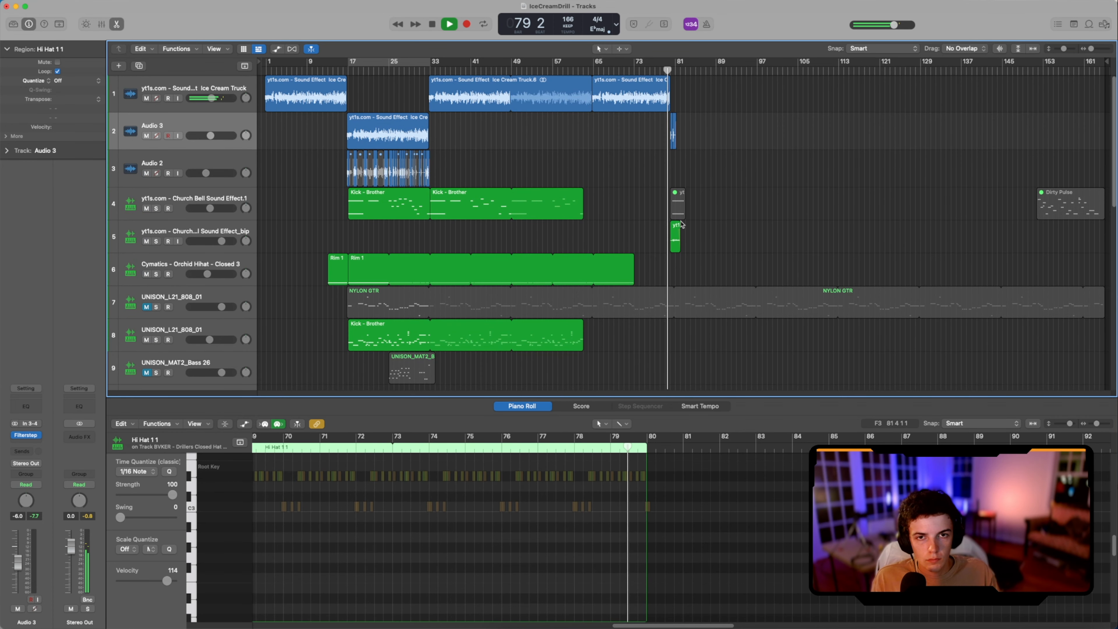
left_click(676, 228)
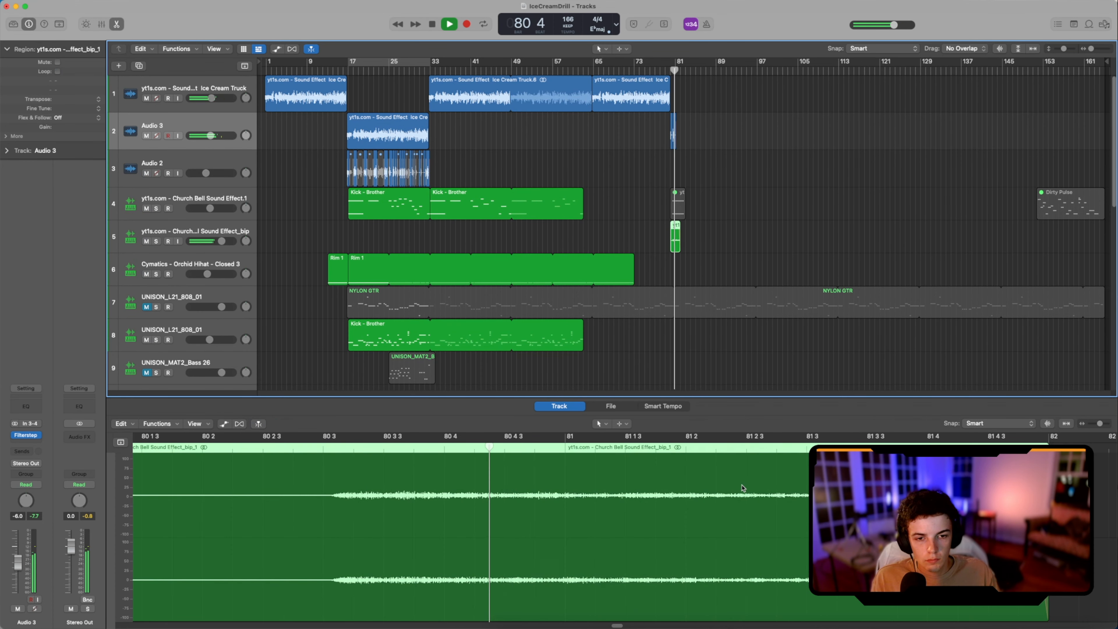